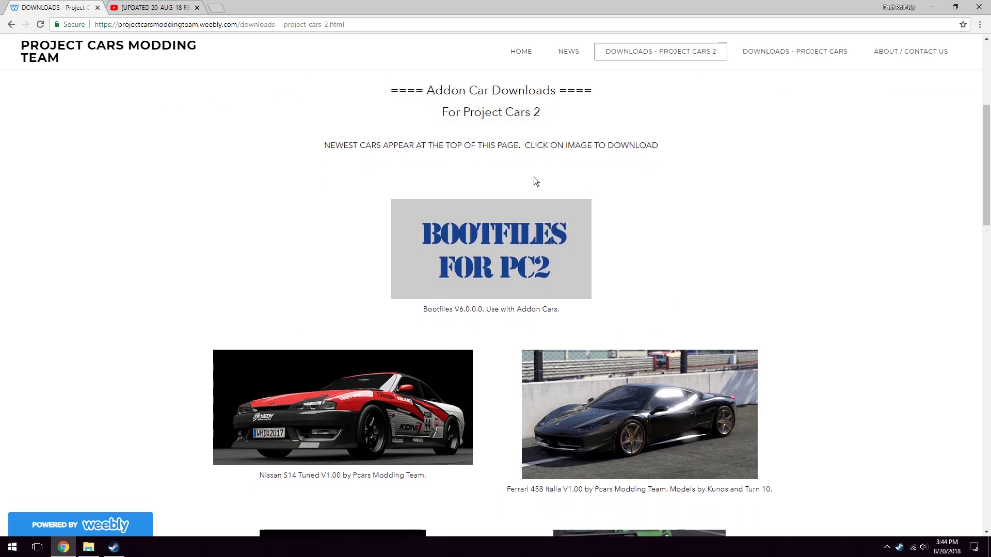
# - Browse the add-on cars offered on the Project Cars 2 downloads page
pyautogui.scroll(-8, 503, 348)
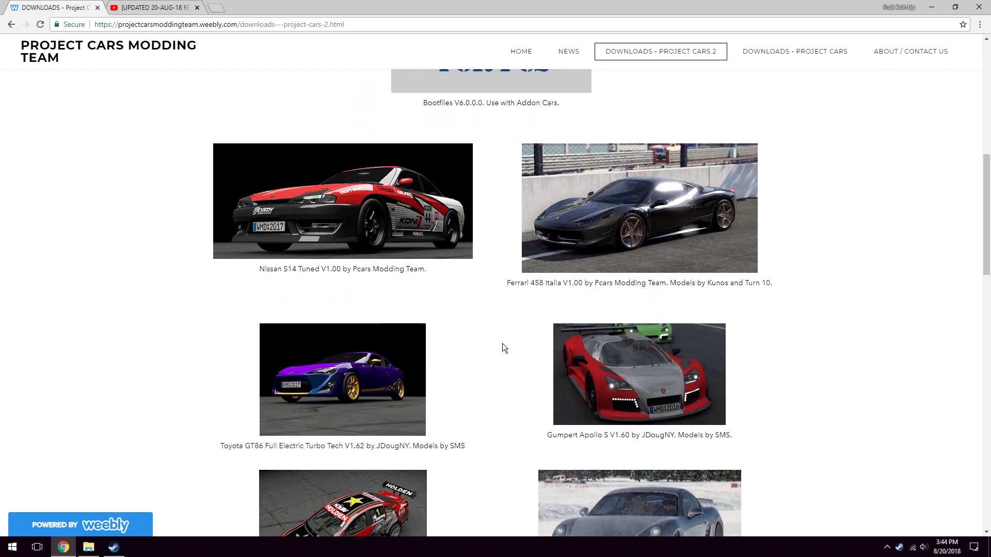
pyautogui.scroll(-10, 500, 345)
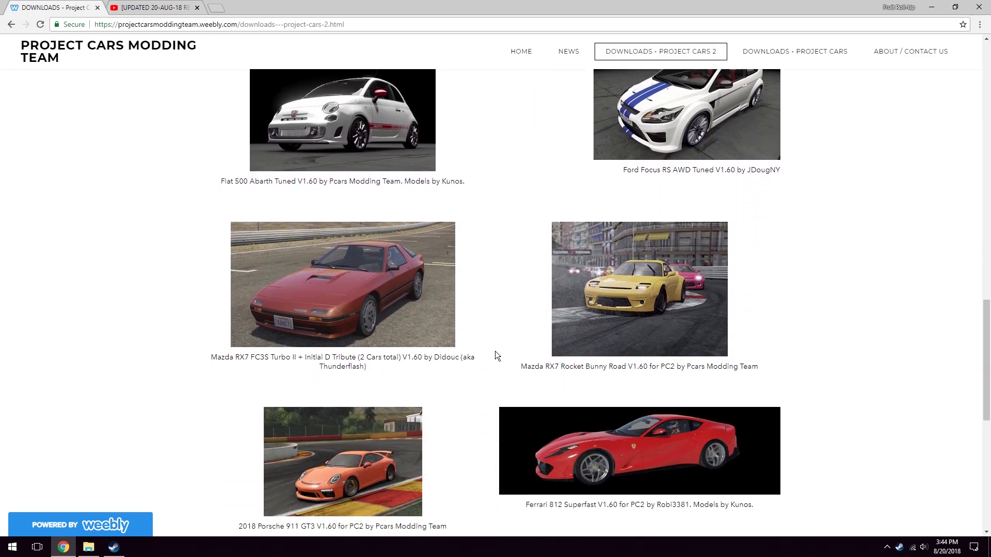
pyautogui.scroll(-5, 480, 394)
pyautogui.scroll(11, 480, 395)
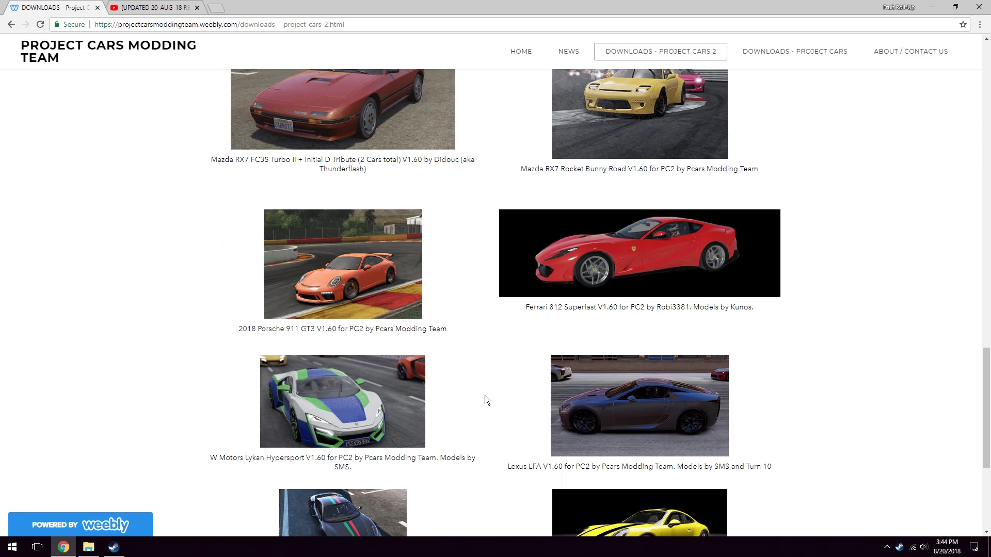
pyautogui.scroll(13, 484, 395)
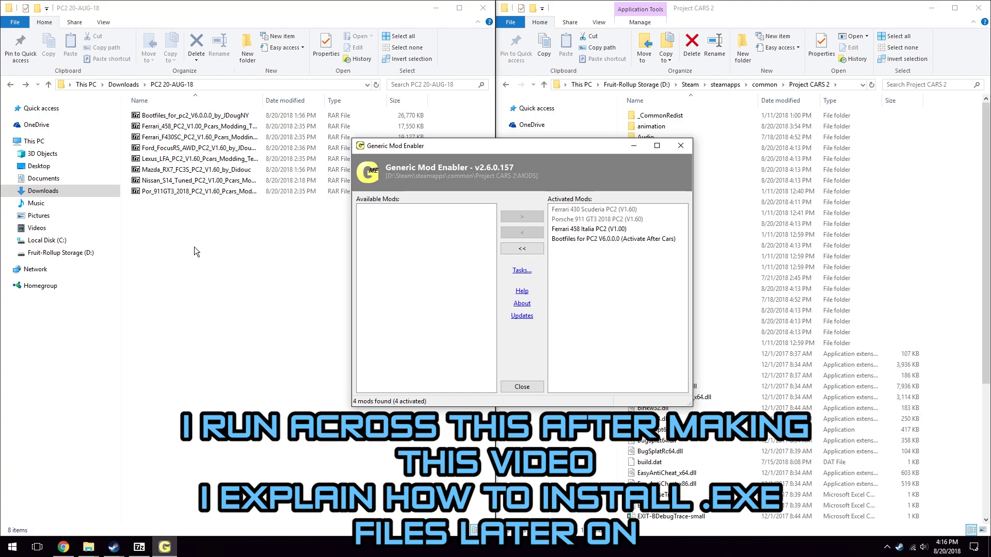
# - In File Explorer, try to install the Lexus LFA mod by running the installer in its archive, with C:\ as the Shift 2 Unleashed folder
pyautogui.doubleClick(191, 159)
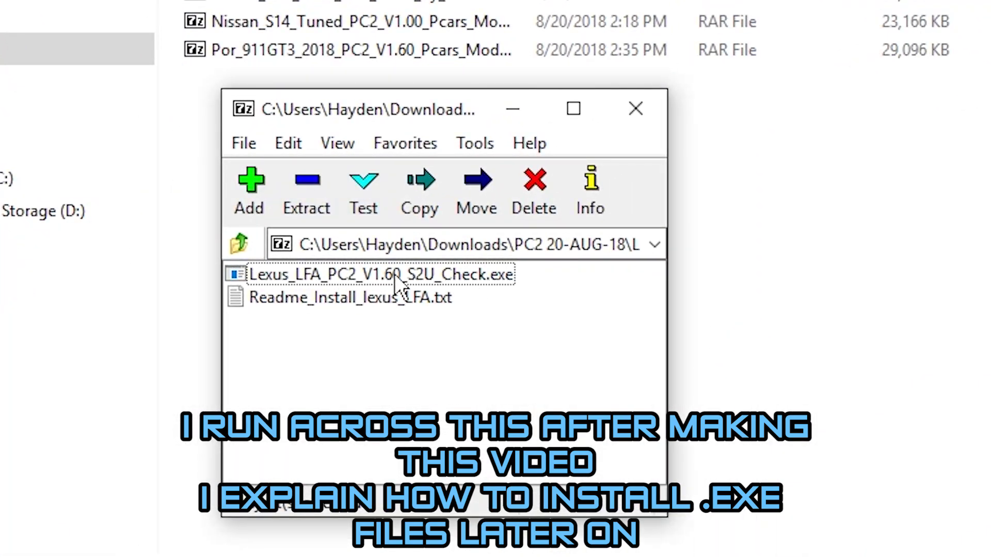
pyautogui.doubleClick(433, 273)
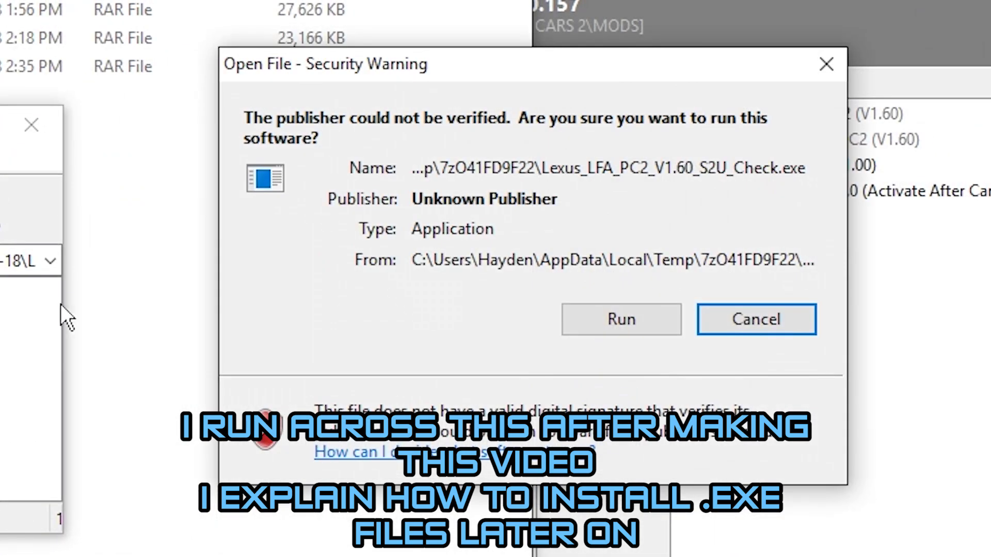
pyautogui.click(602, 321)
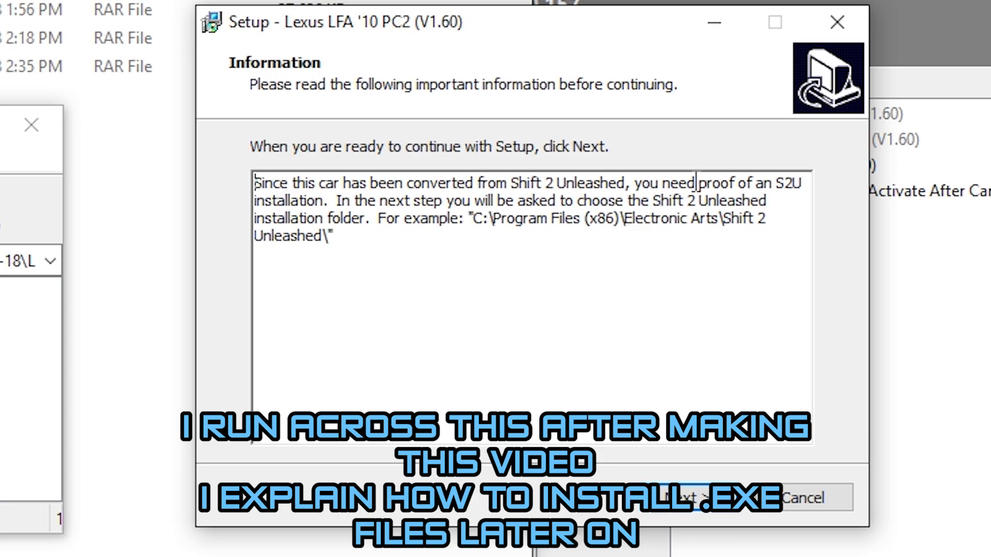
pyautogui.click(668, 508)
pyautogui.click(682, 510)
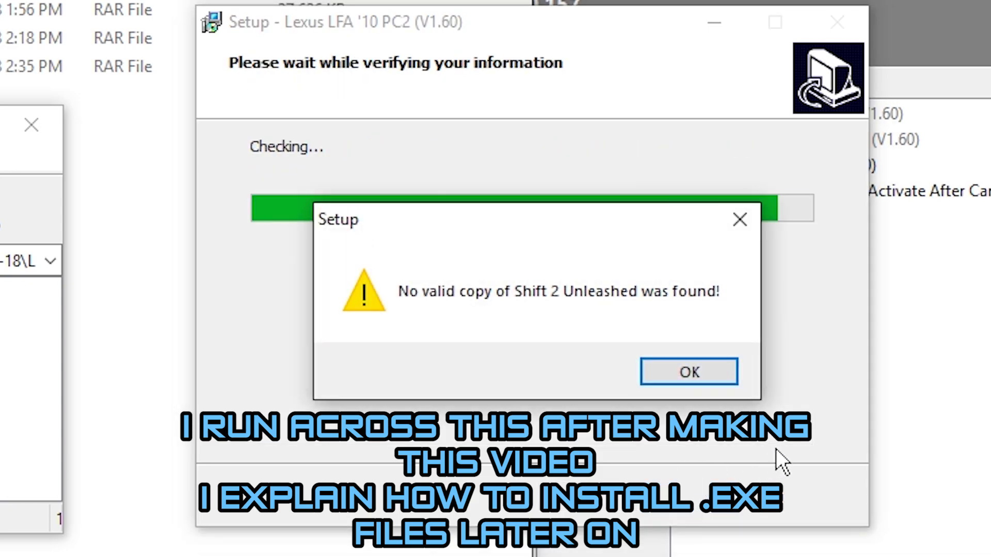
pyautogui.click(711, 369)
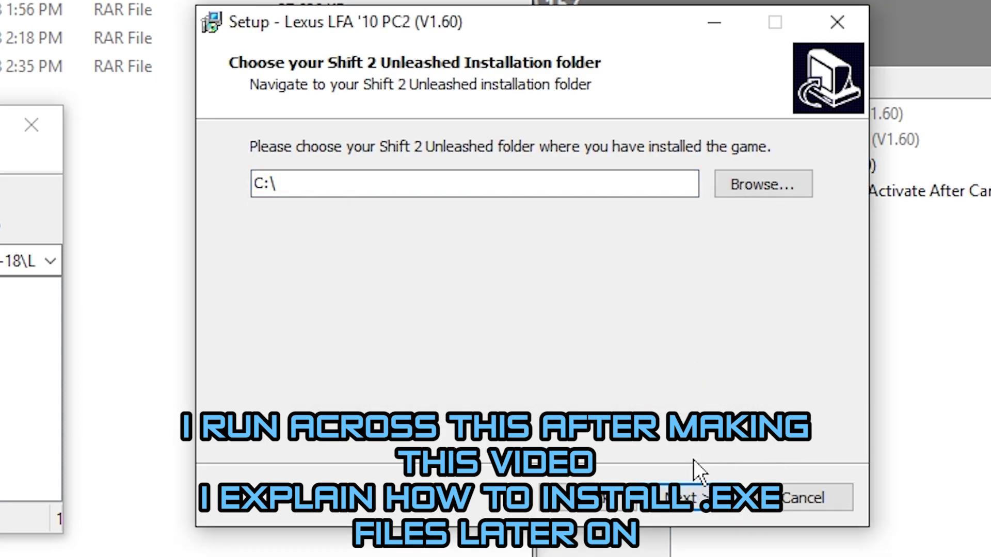
pyautogui.click(697, 504)
pyautogui.click(695, 371)
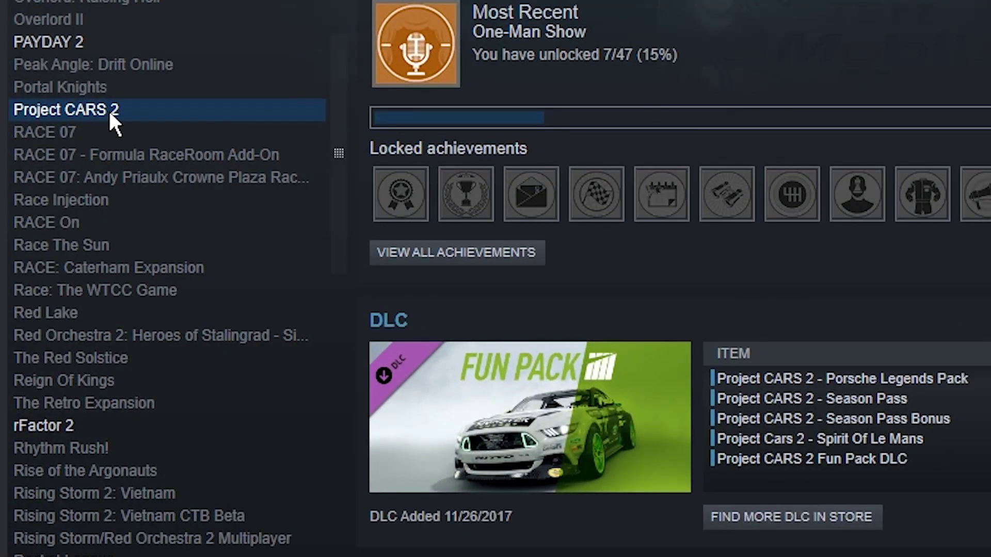
# - In Steam, open the Project CARS 2 installation folder from the game's properties
pyautogui.rightClick(110, 110)
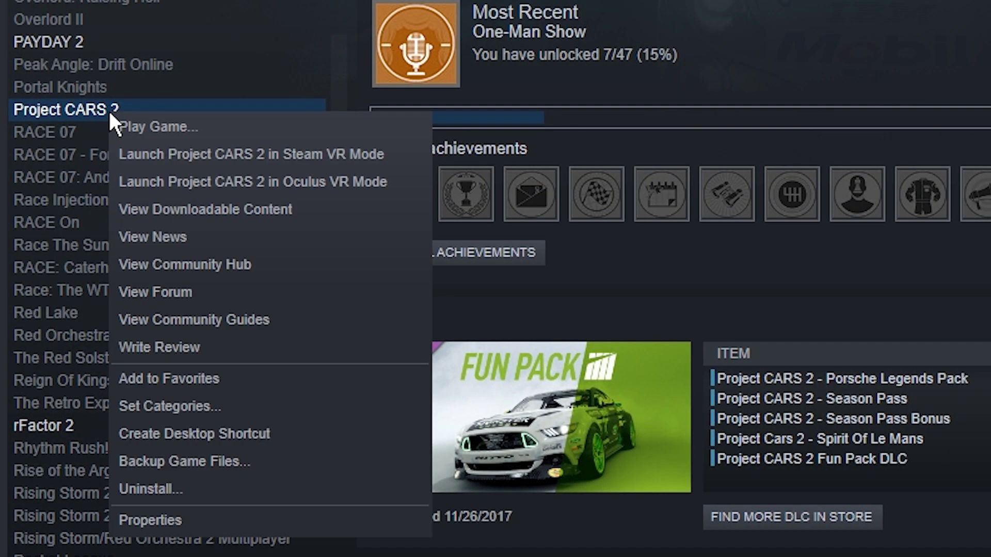
pyautogui.click(226, 521)
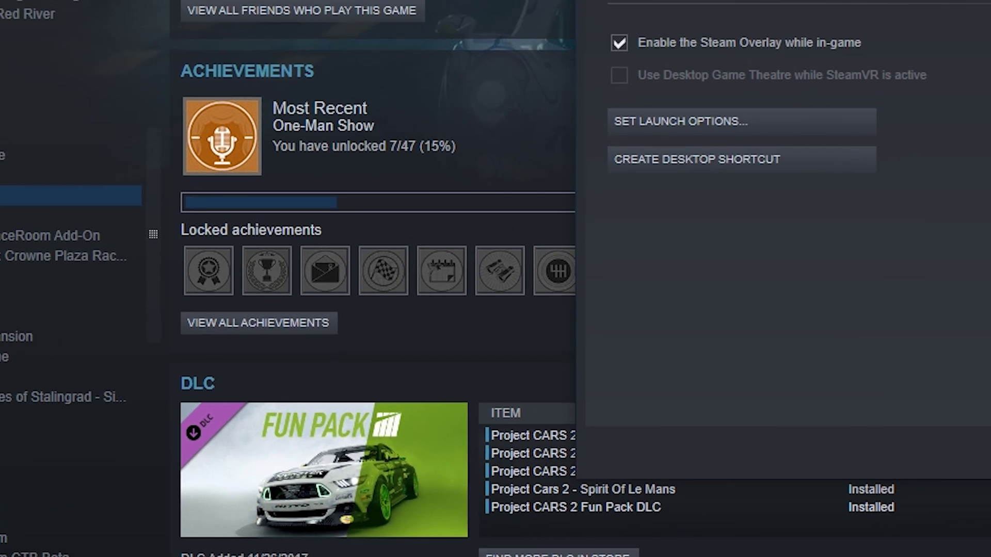
pyautogui.click(466, 42)
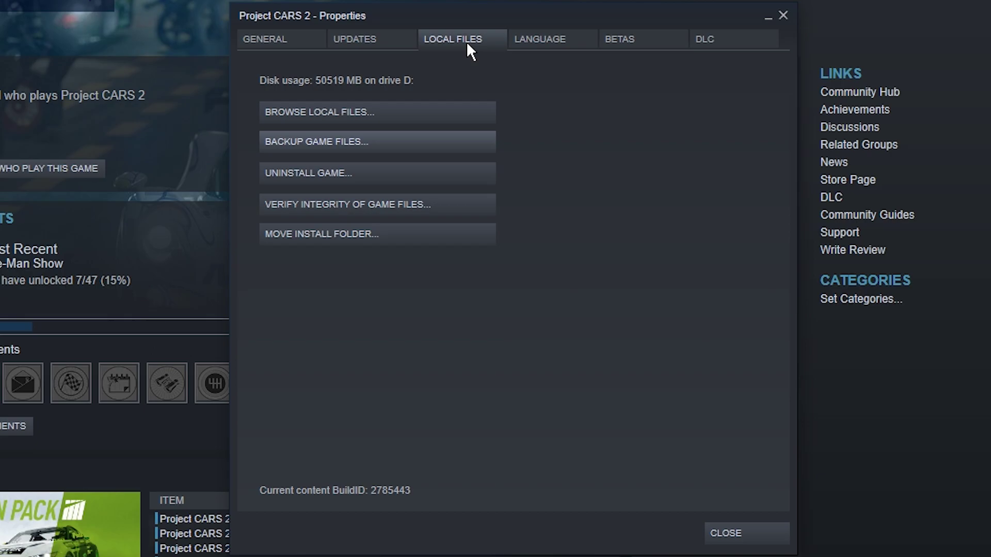
pyautogui.click(362, 106)
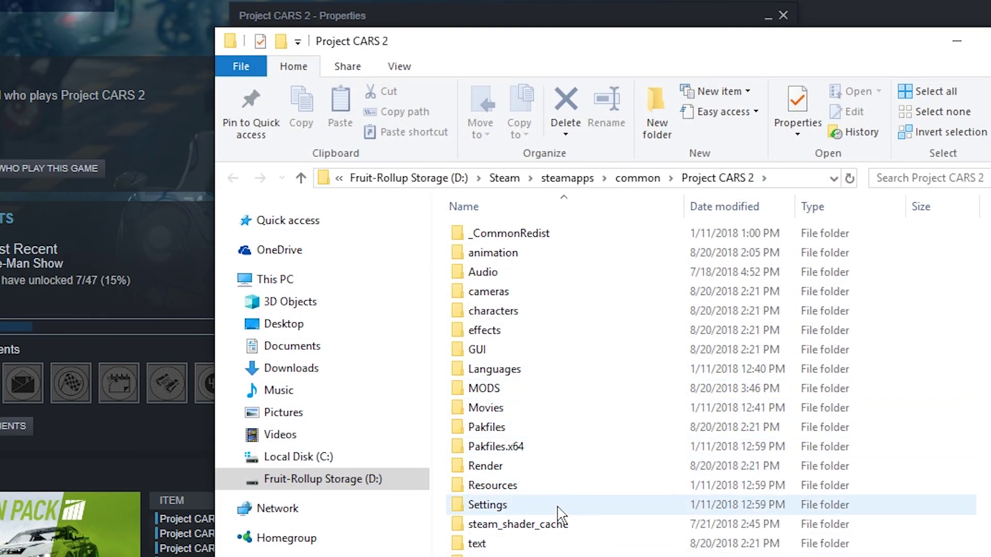
# - Look through the contents of the game's MODS folder and return to the Project CARS 2 folder
pyautogui.scroll(-1, 562, 504)
pyautogui.doubleClick(503, 331)
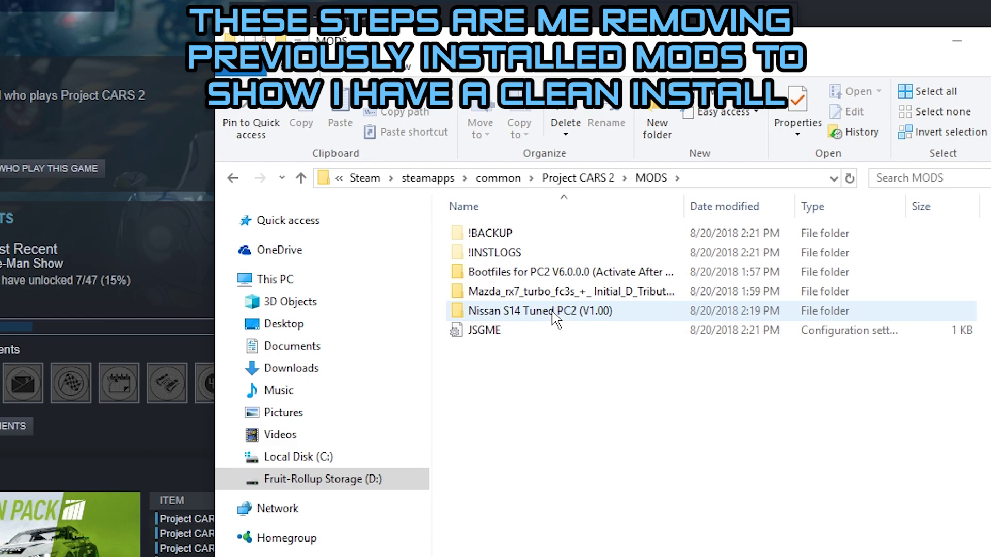
pyautogui.click(232, 180)
# - Launch JSGME from the game folder, deactivate all activated mods at once and close the mod enabler
pyautogui.scroll(-9, 511, 405)
pyautogui.scroll(-1, 527, 410)
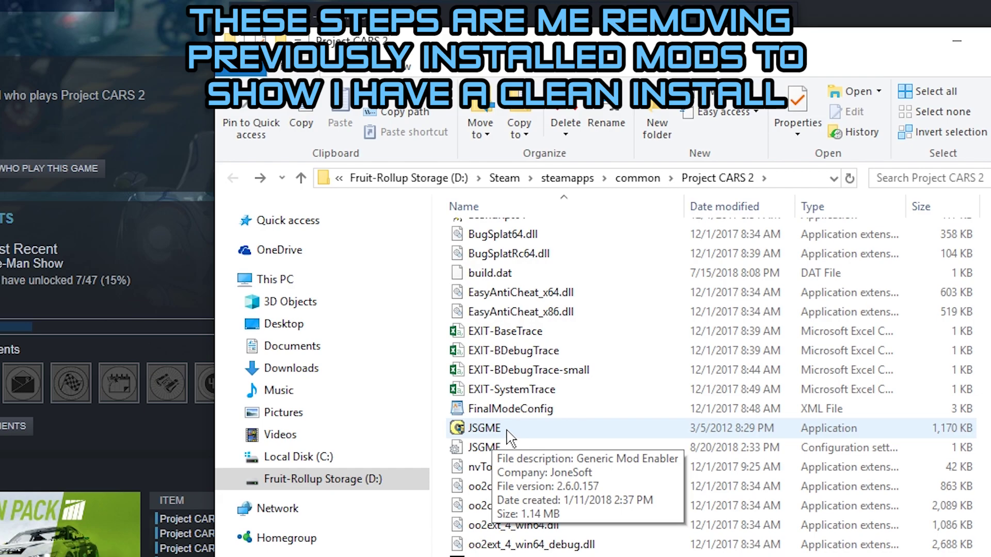
pyautogui.doubleClick(508, 431)
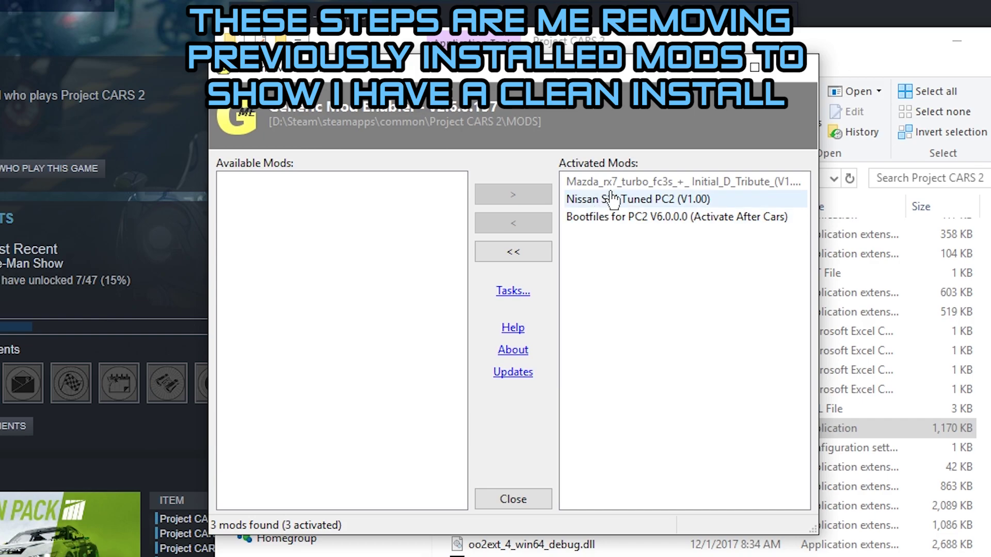
pyautogui.click(510, 252)
pyautogui.click(535, 339)
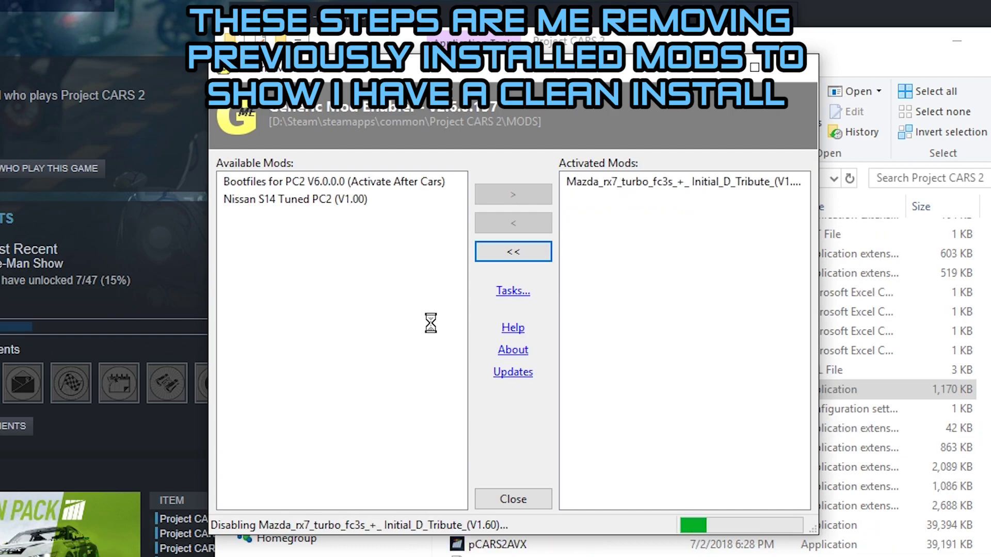
pyautogui.click(807, 64)
# - Delete the JSGME application, its configuration file and the MODS folder from the Project CARS 2 folder
pyautogui.click(513, 410)
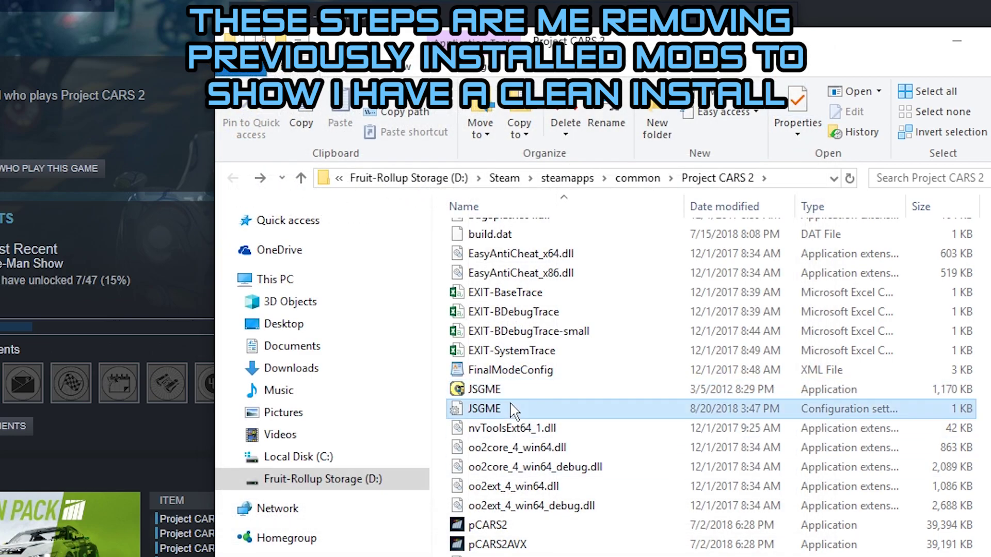
pyautogui.hotkey('shift', 'Up')
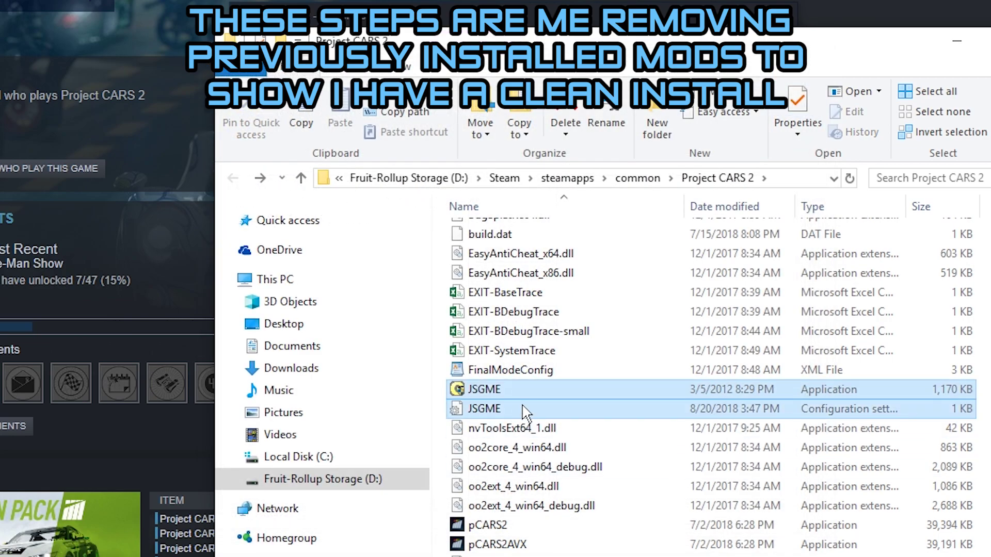
pyautogui.press('Delete')
pyautogui.scroll(6, 527, 377)
pyautogui.click(490, 314)
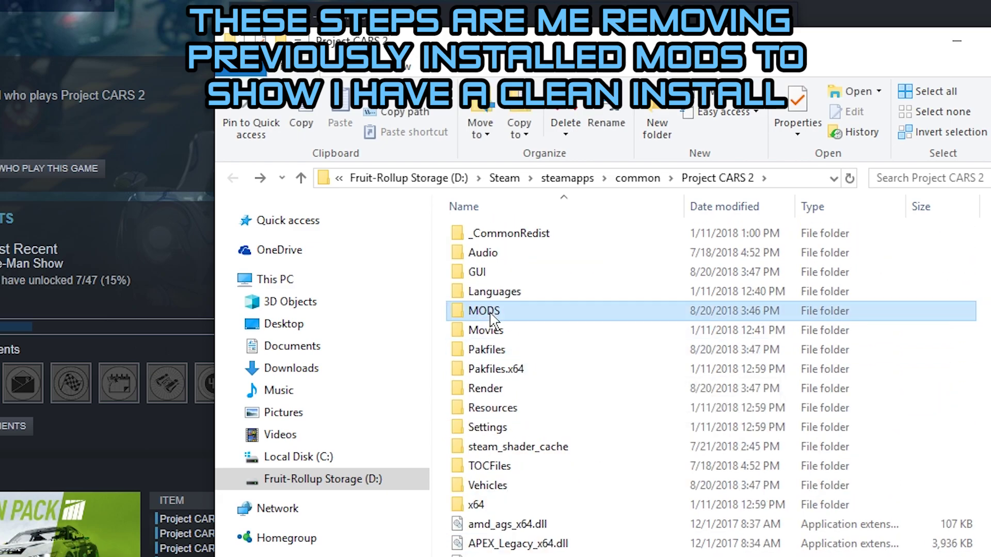
pyautogui.press('Delete')
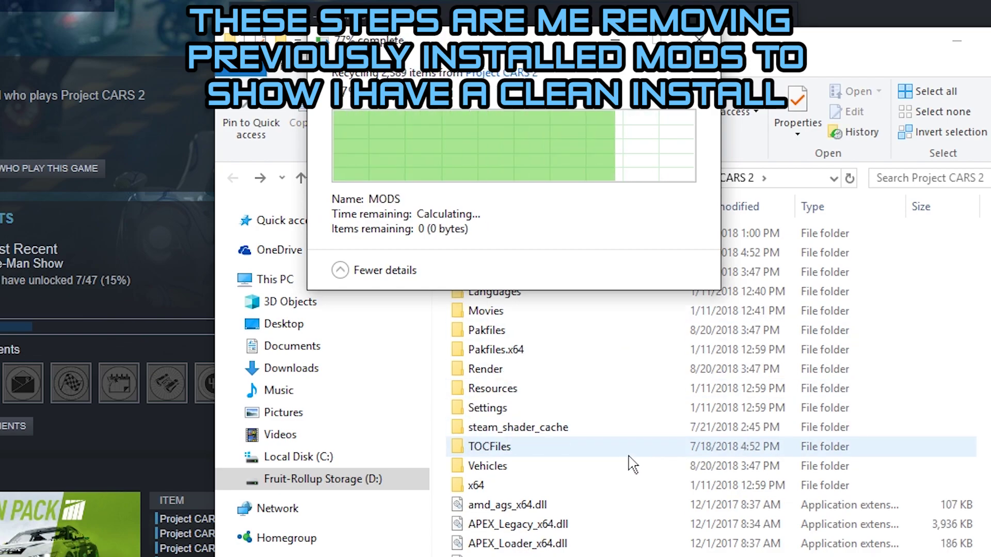
pyautogui.scroll(-7, 633, 464)
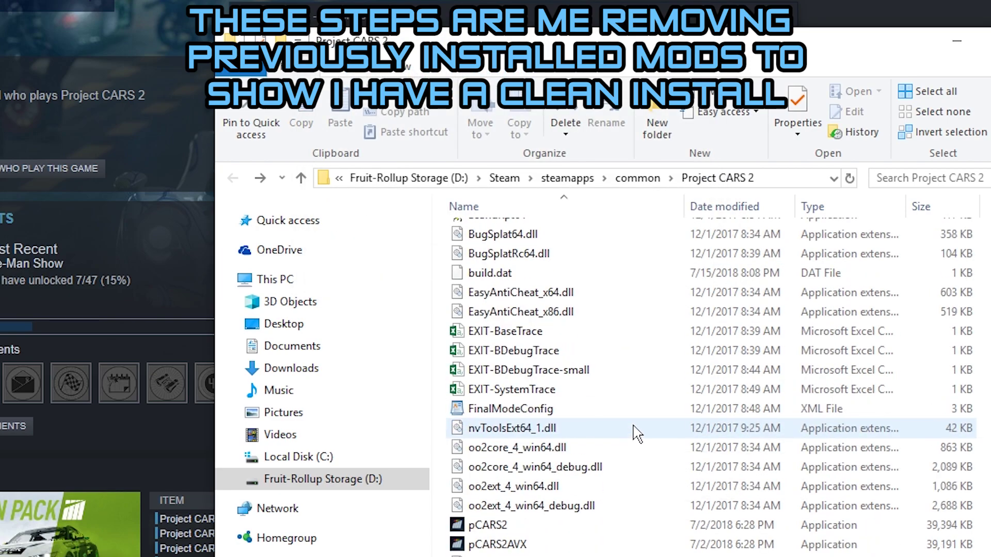
pyautogui.scroll(6, 636, 434)
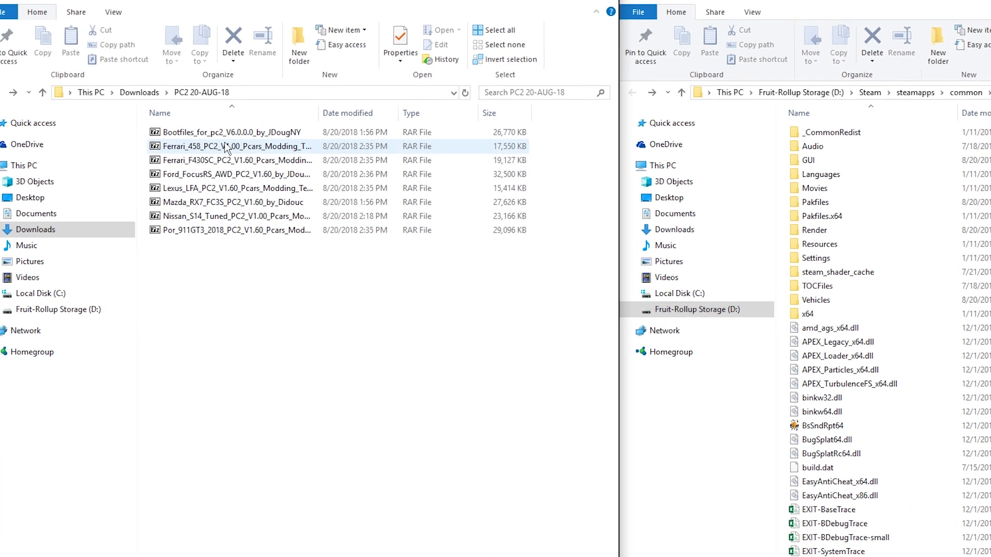
# - Open the Bootfiles_for_pc2_V6.0.0.0 archive and copy JSGME.exe from it into the Project CARS 2 folder
pyautogui.click(305, 179)
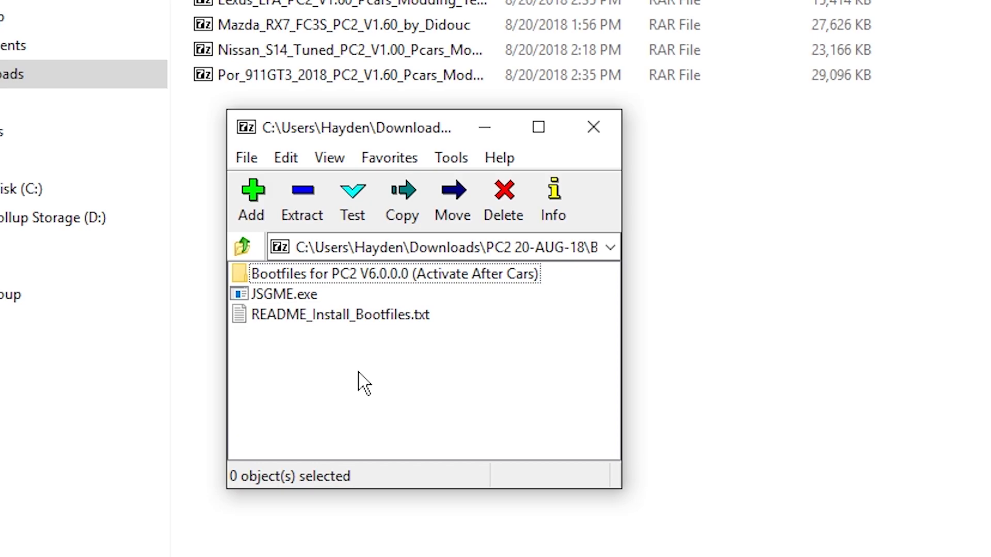
pyautogui.click(285, 295)
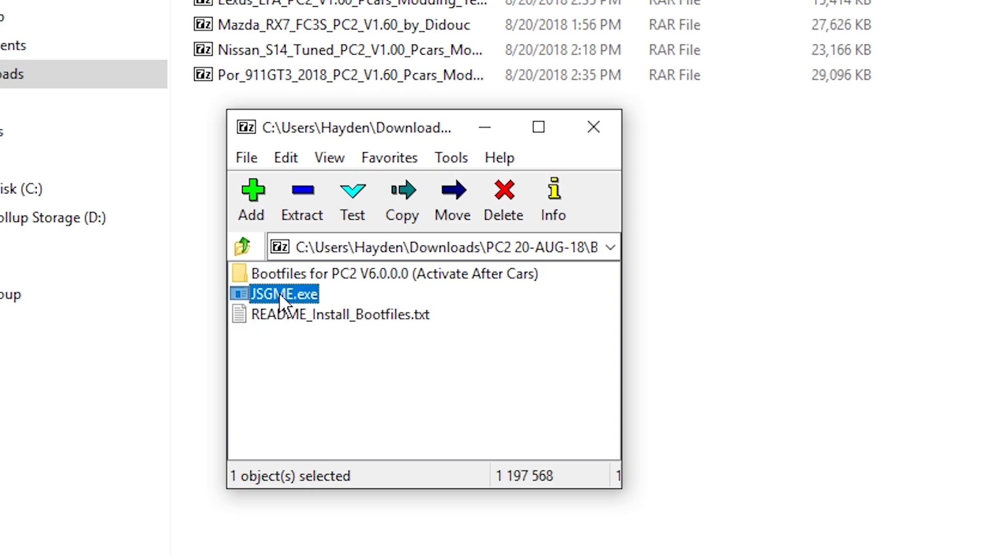
pyautogui.moveTo(279, 293); pyautogui.dragTo(629, 429)
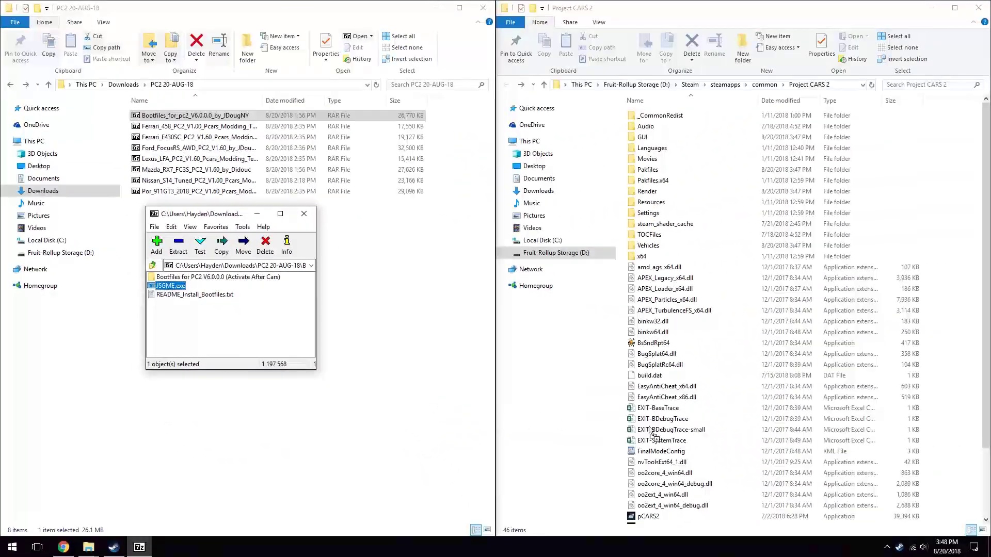
pyautogui.moveTo(950, 360); pyautogui.dragTo(949, 359)
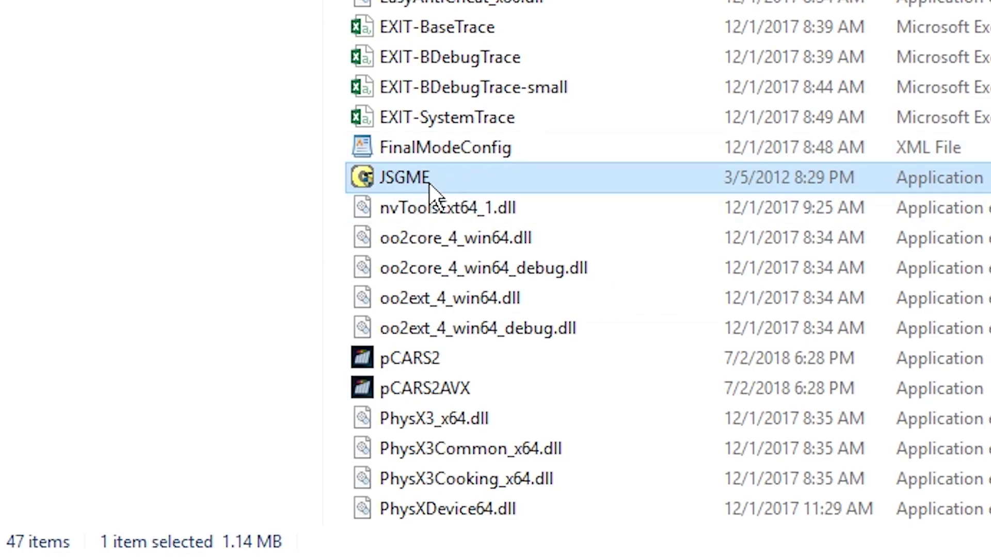
# - Run JSGME from the game folder, accept the default MODS folder name and close the mod enabler
pyautogui.doubleClick(427, 186)
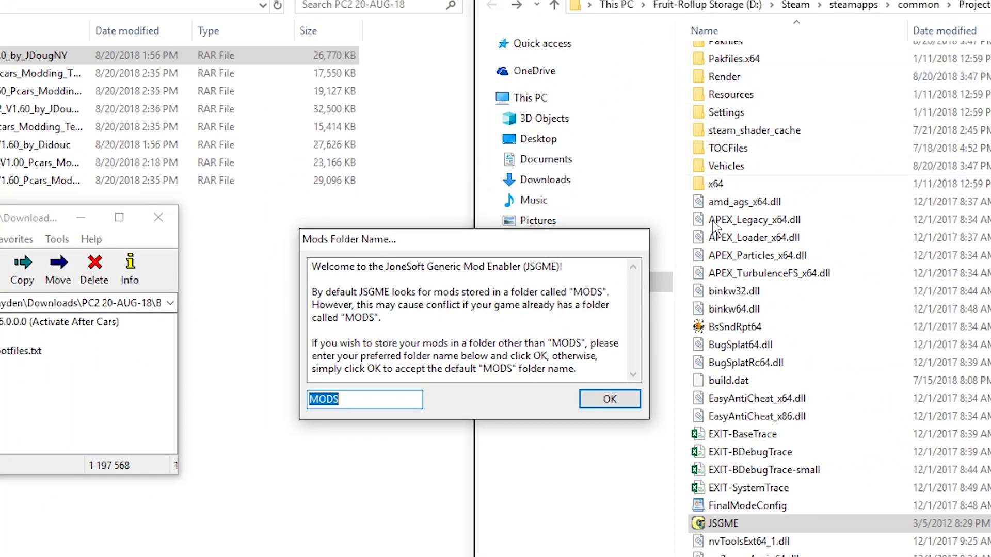
pyautogui.click(622, 402)
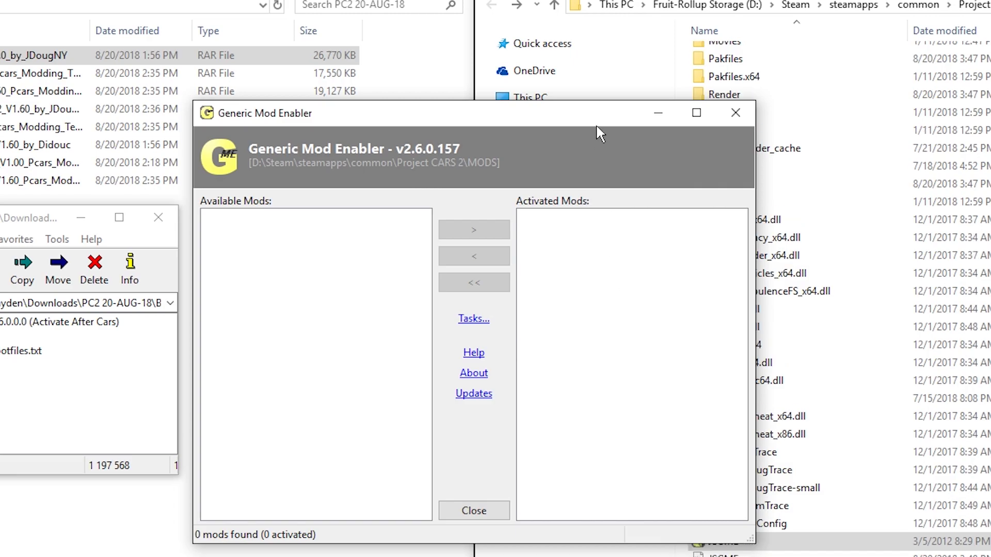
pyautogui.click(734, 113)
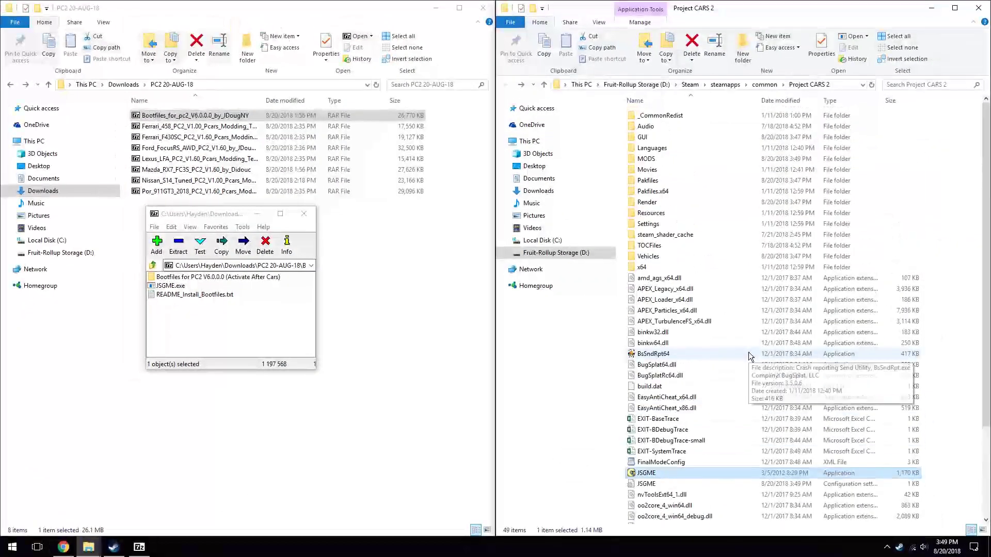
# - Copy the "Bootfiles for PC2 V6.0.0.0 (Activate After Cars)" folder from the archive into the game's MODS folder
pyautogui.doubleClick(650, 159)
pyautogui.click(281, 332)
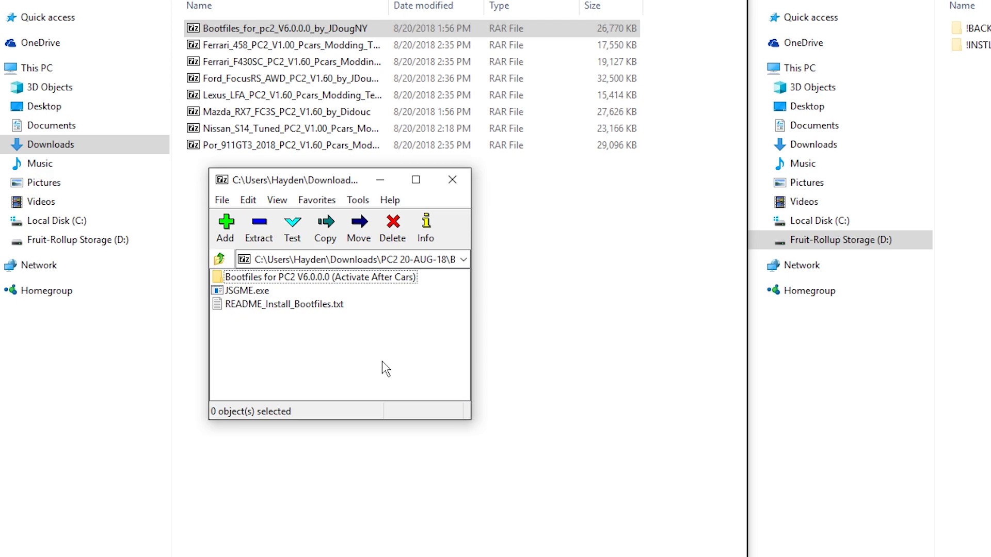
pyautogui.moveTo(281, 277); pyautogui.dragTo(990, 185)
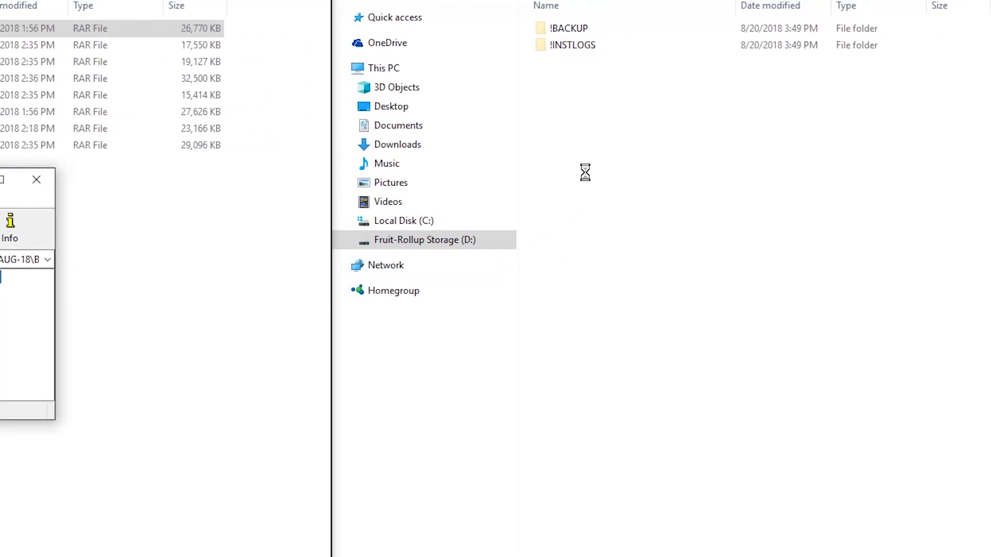
pyautogui.moveTo(585, 172); pyautogui.dragTo(585, 172)
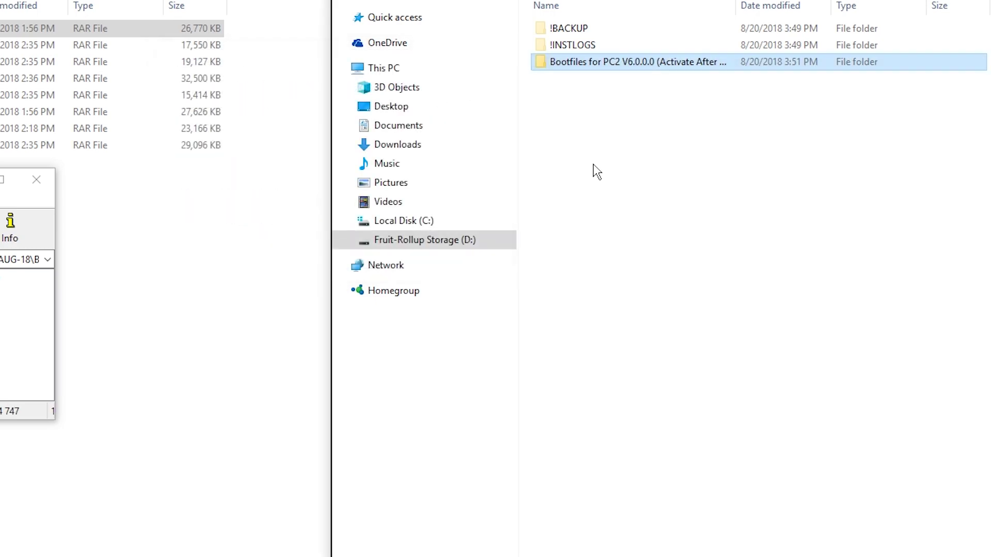
pyautogui.click(597, 171)
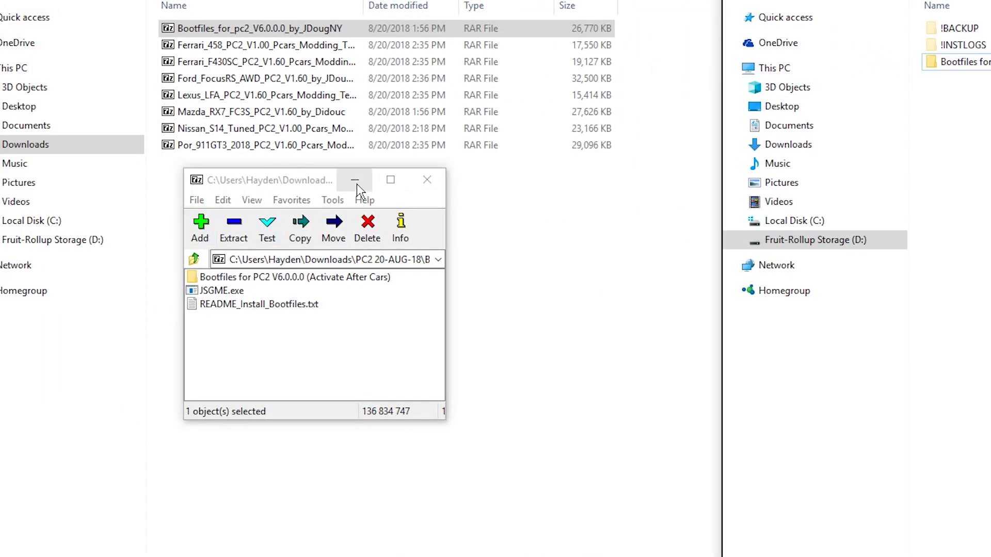
# - Close the bootfiles archive and copy the "Ferrari 430 Scuderia PC2 (V1.60)" folder from the Ferrari_F430SC archive into the MODS folder
pyautogui.click(426, 180)
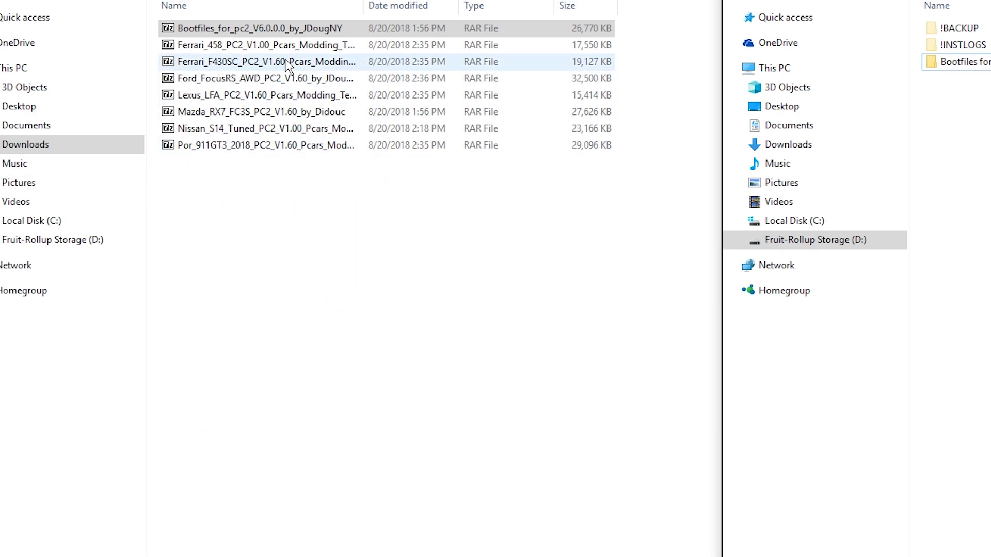
pyautogui.doubleClick(302, 64)
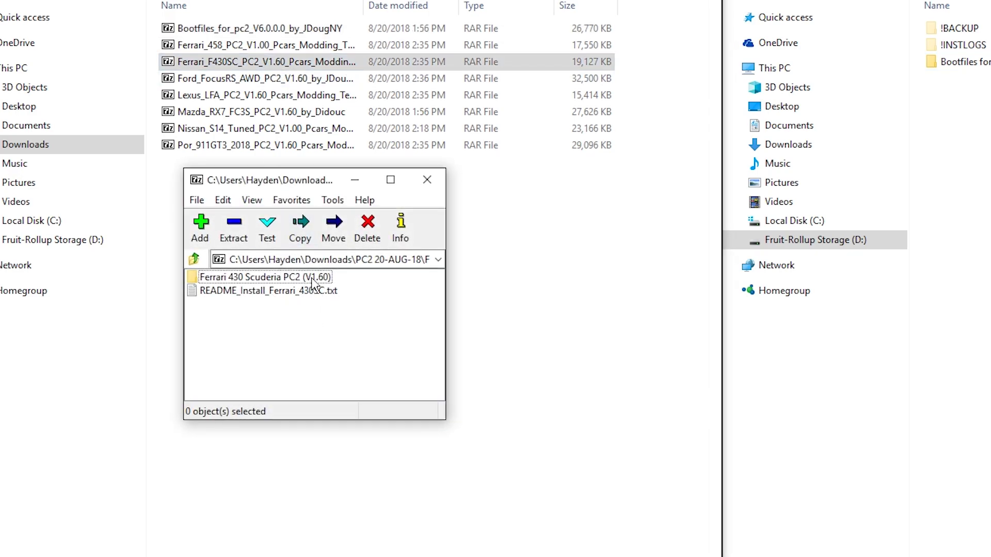
pyautogui.moveTo(164, 283); pyautogui.dragTo(986, 191)
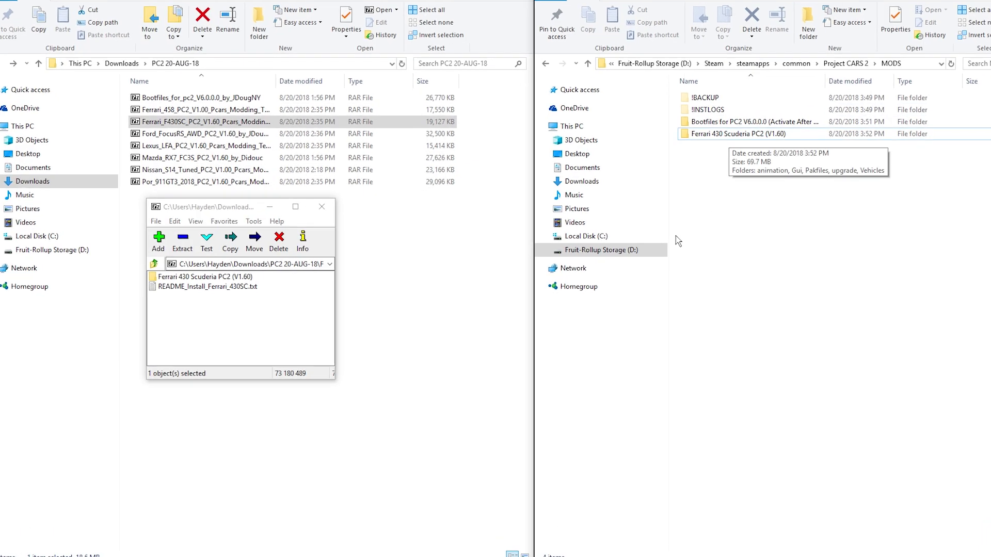
# - Open README_Install_Ferrari_430SC.txt from the archive and read its installation instructions down to the vehiclelist.lst and driveline.rg entries
pyautogui.doubleClick(208, 290)
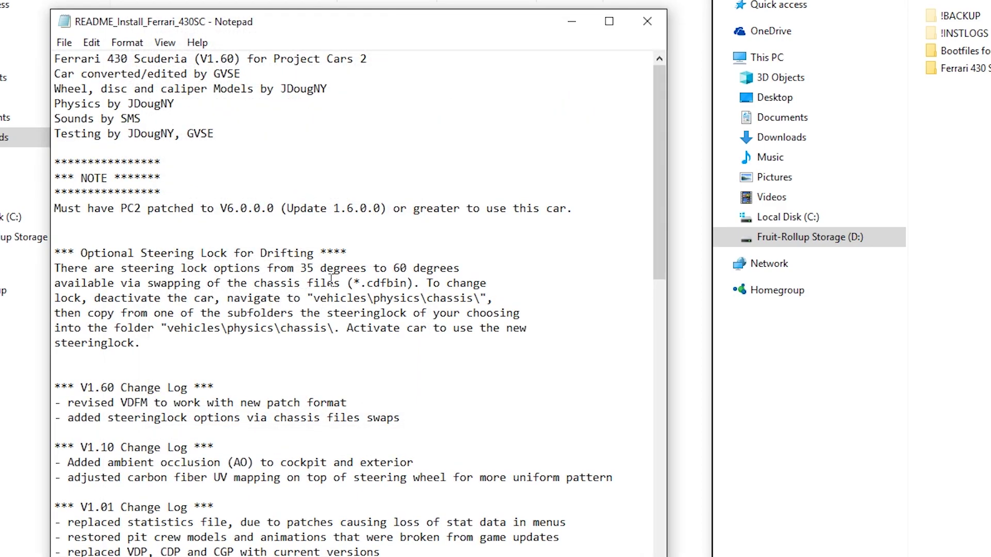
pyautogui.scroll(-11, 331, 278)
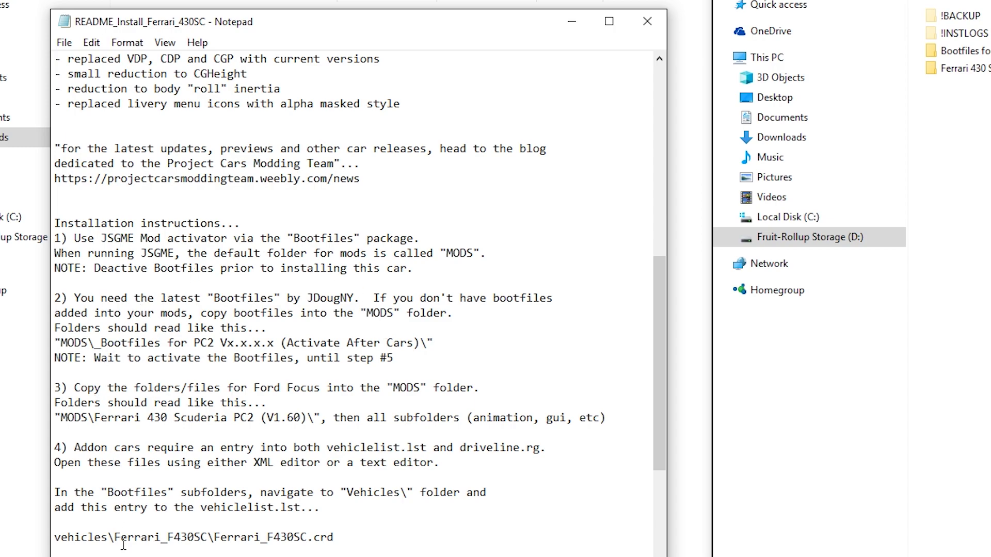
pyautogui.scroll(-2, 320, 537)
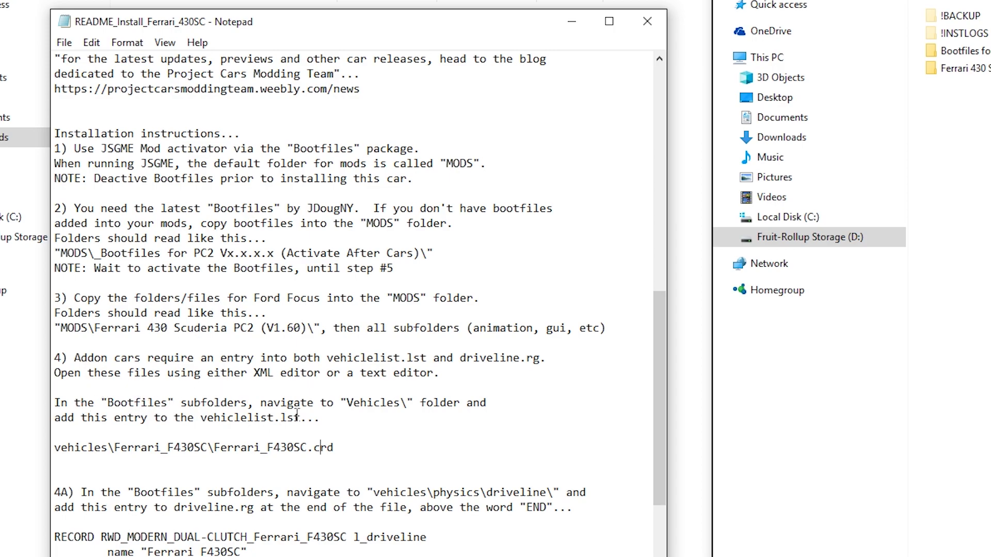
# - Open vehiclelist from the vehicles subfolder of the Bootfiles mod folder in Notepad and place its window beside the README
pyautogui.click(980, 51)
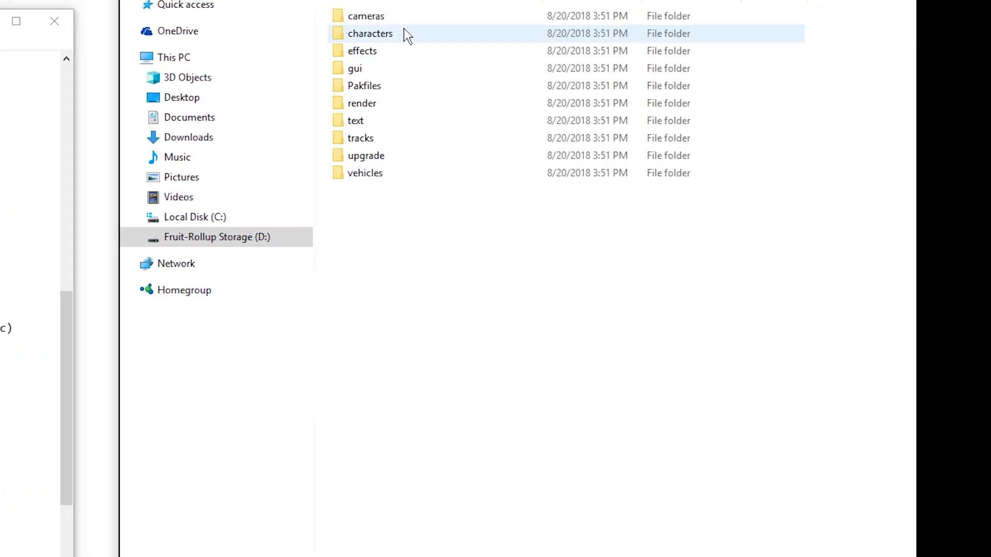
pyautogui.doubleClick(371, 174)
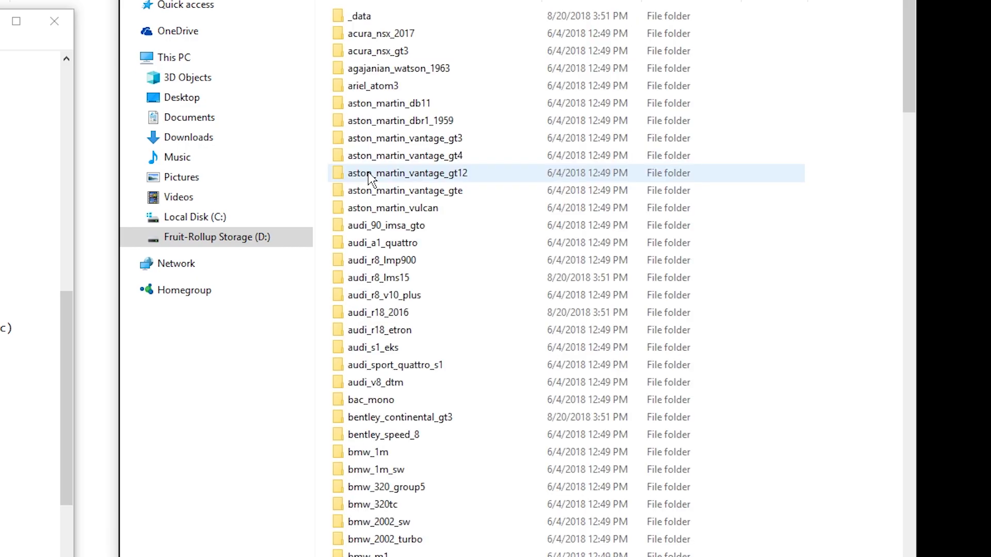
pyautogui.moveTo(907, 40); pyautogui.dragTo(910, 556)
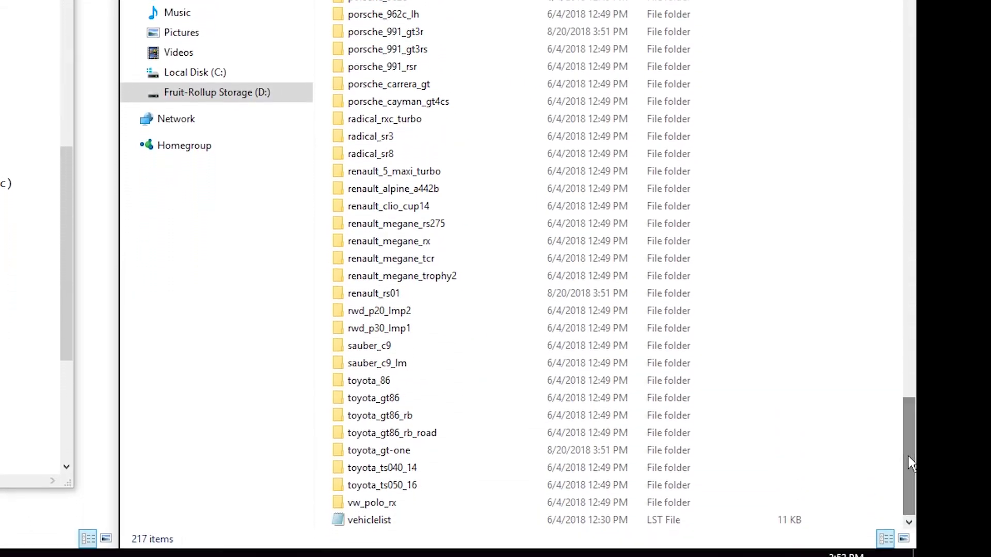
pyautogui.click(406, 497)
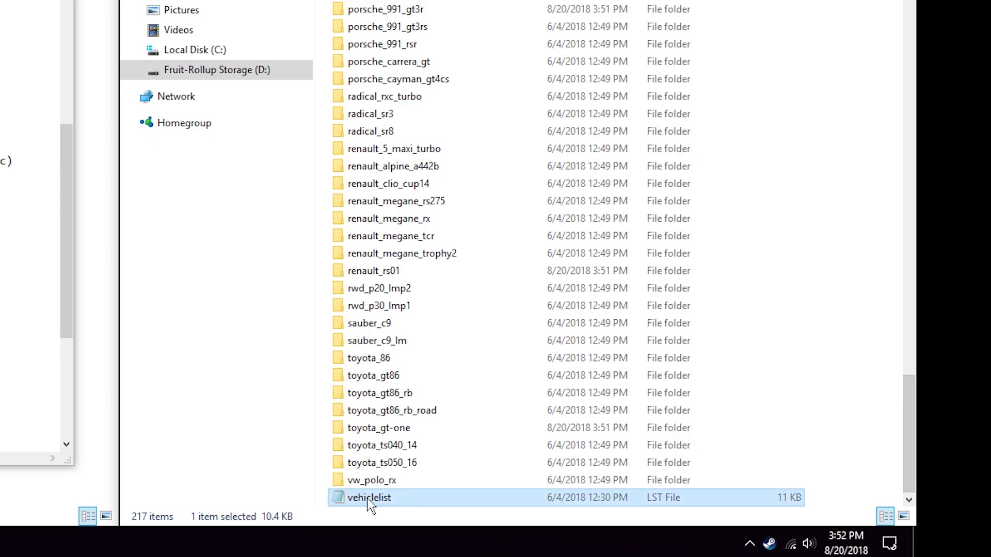
pyautogui.rightClick(367, 498)
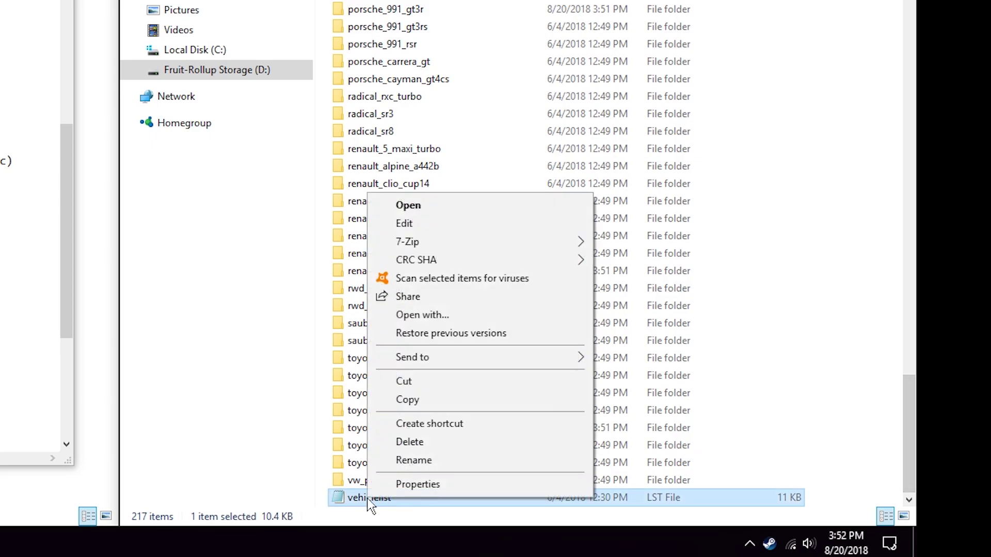
pyautogui.click(443, 320)
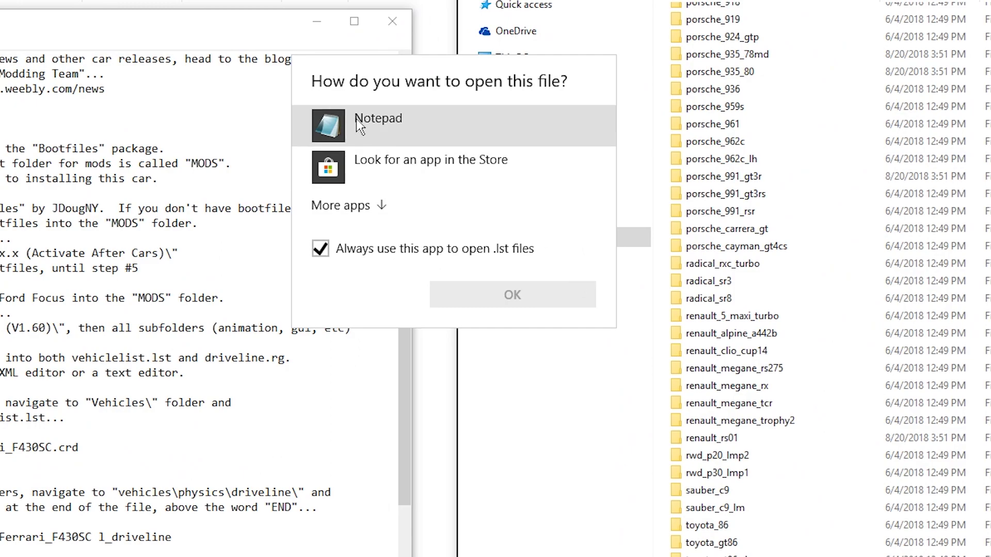
pyautogui.click(513, 294)
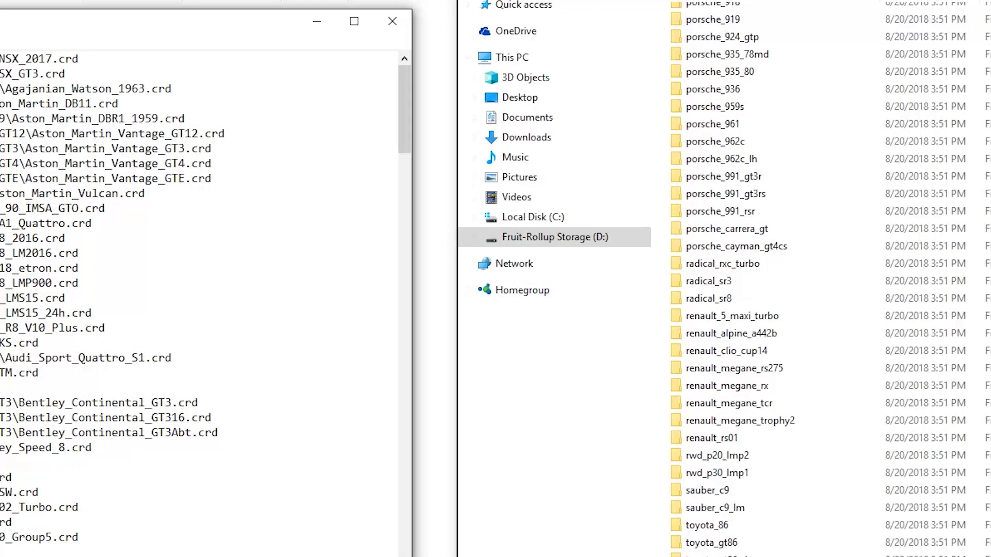
pyautogui.moveTo(174, 24); pyautogui.dragTo(793, 26)
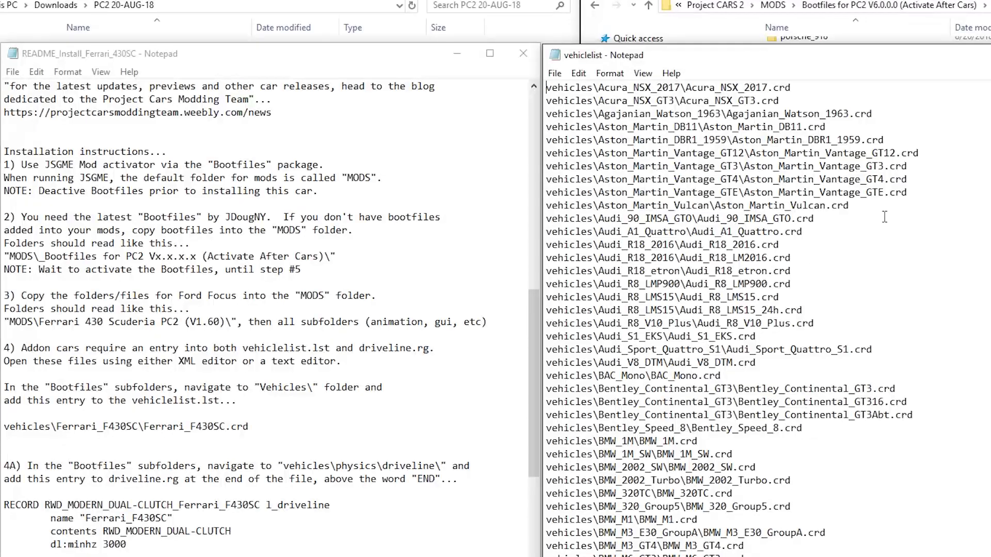
# - Insert an empty line below the Ferrari_F40_LM entry in vehiclelist
pyautogui.scroll(-20, 764, 320)
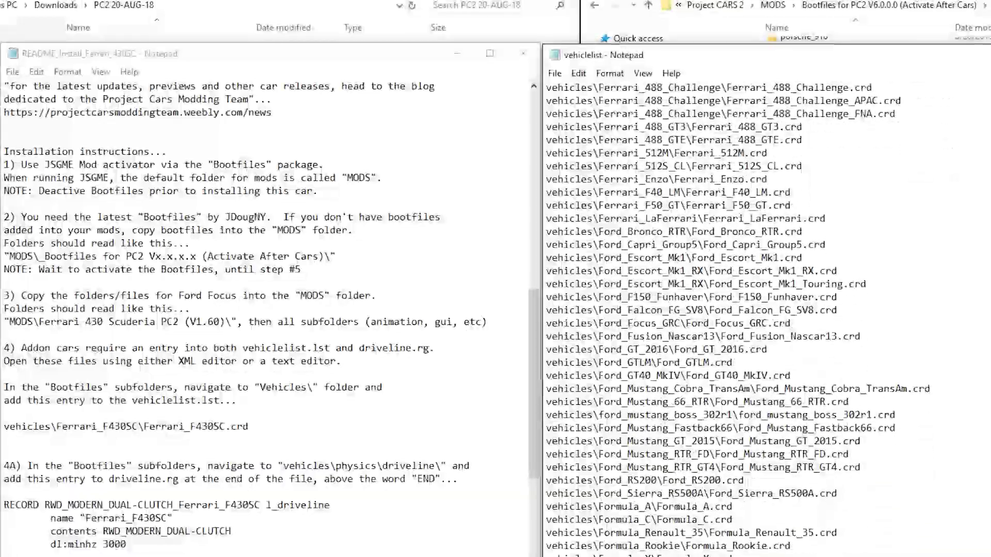
pyautogui.scroll(5, 764, 320)
pyautogui.scroll(4, 965, 271)
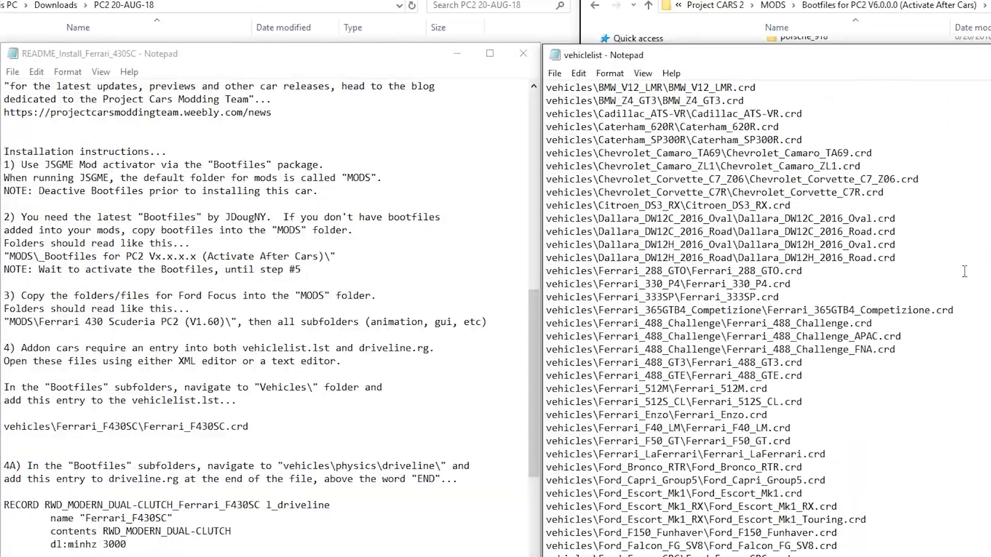
pyautogui.click(535, 273)
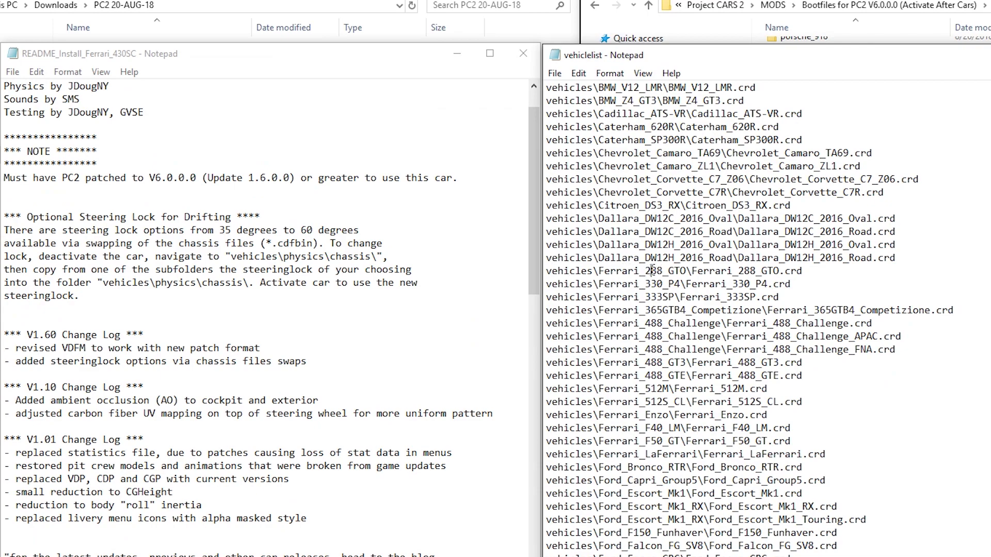
pyautogui.moveTo(536, 198); pyautogui.dragTo(531, 410)
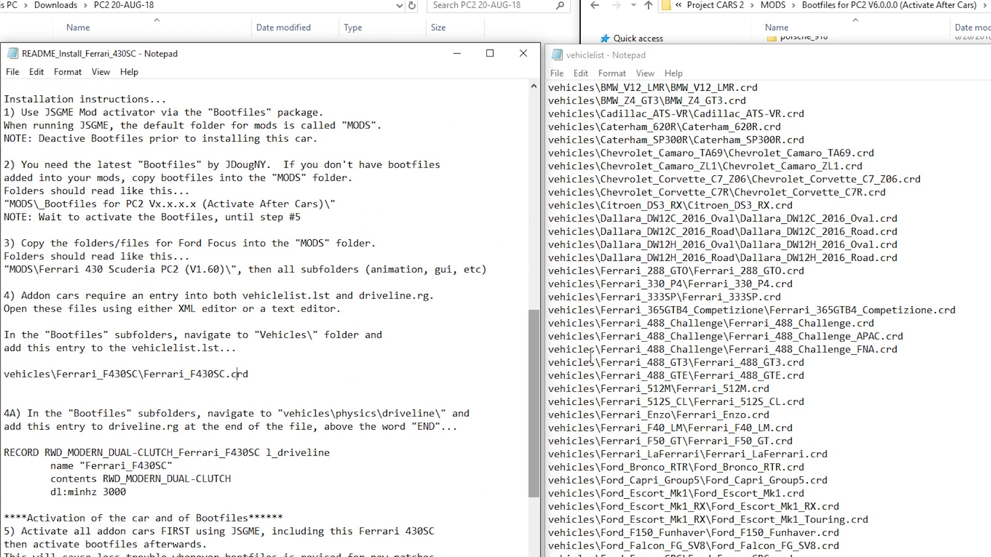
pyautogui.click(596, 336)
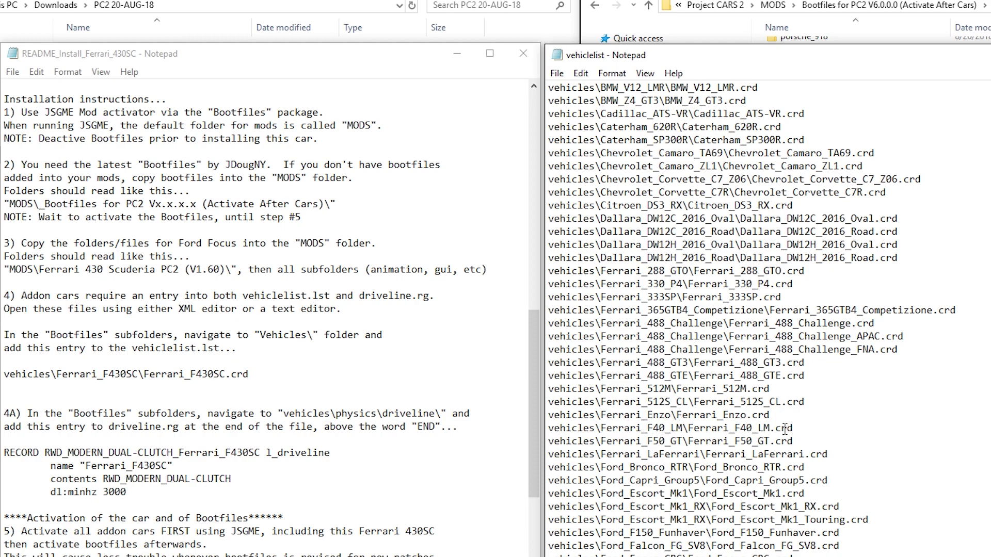
pyautogui.press('Return')
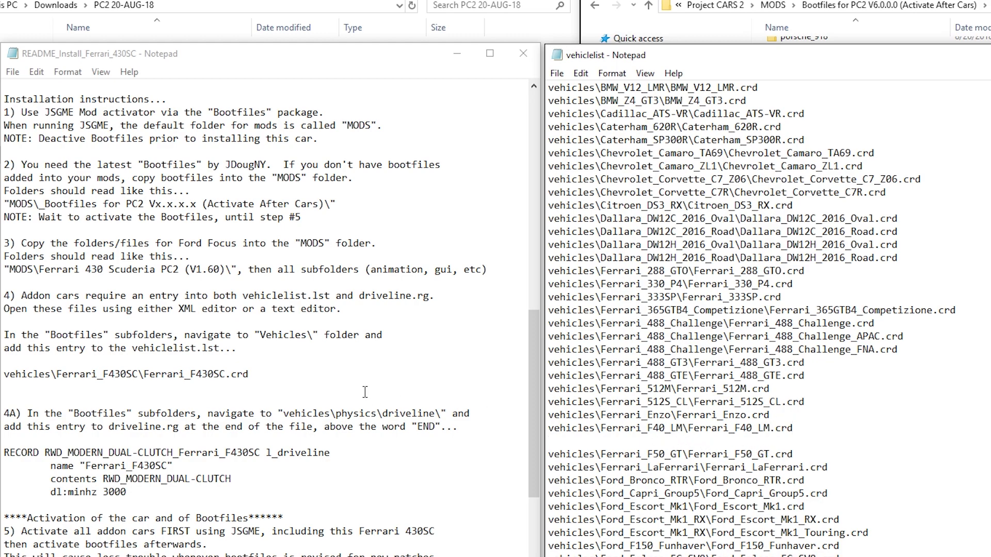
# - Copy the README's "vehicles\Ferrari_F430SC\Ferrari_F430SC.crd" entry into the empty line of vehiclelist, save the file and close it
pyautogui.moveTo(254, 371); pyautogui.dragTo(27, 367)
pyautogui.rightClick(12, 373)
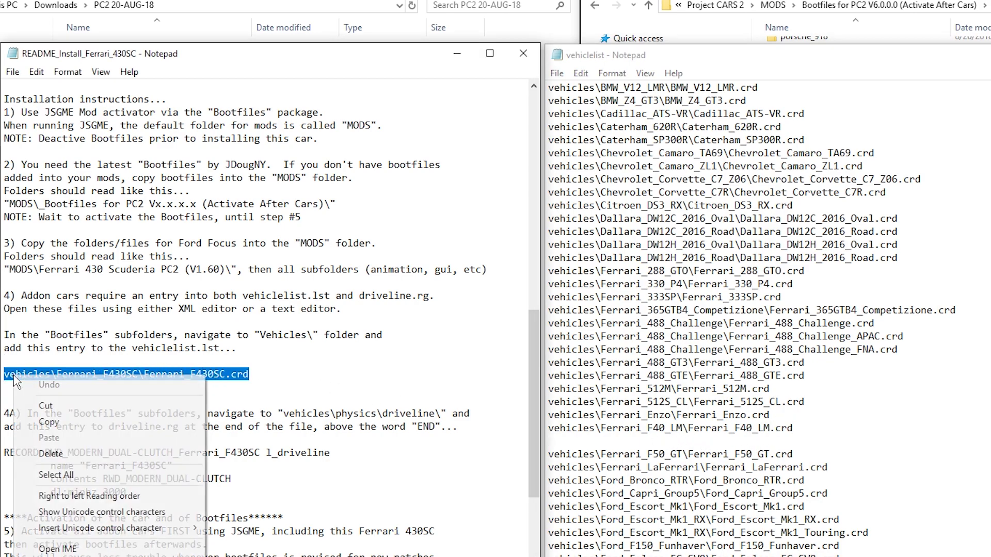
pyautogui.click(62, 421)
pyautogui.rightClick(627, 439)
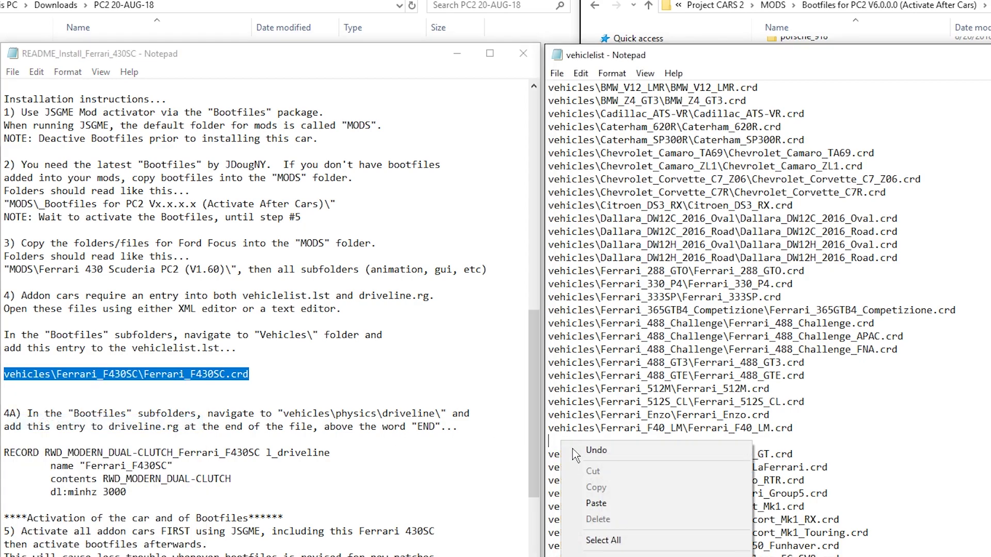
pyautogui.click(644, 496)
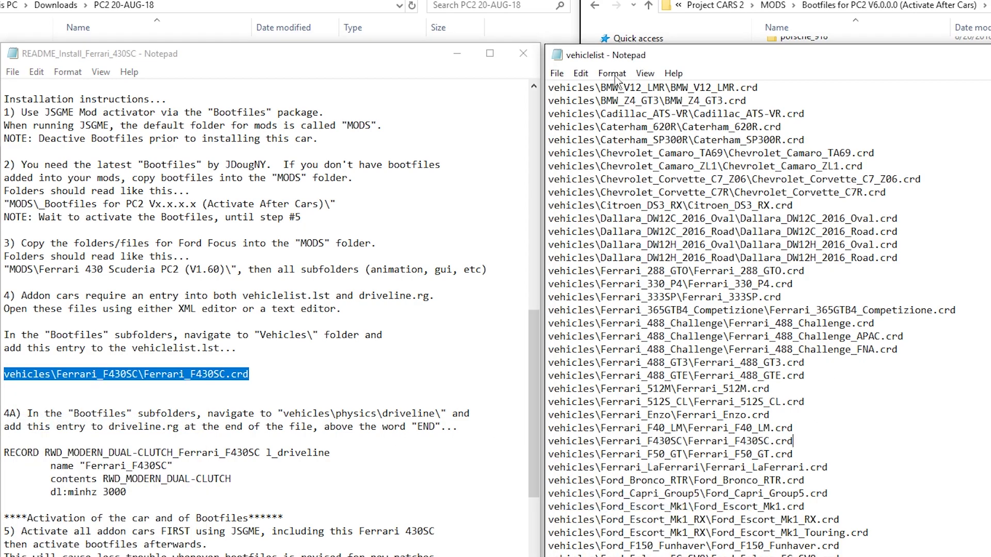
pyautogui.click(557, 73)
pyautogui.click(565, 120)
pyautogui.hotkey('alt', 'F4')
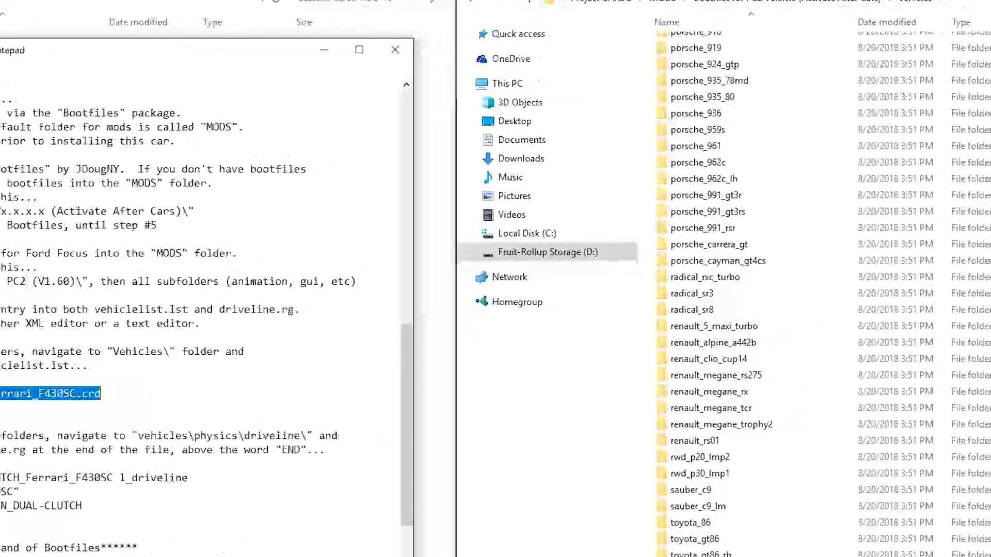
# - Open the driveline RG file from the bootfiles' vehicles\physics\driveline folder in Notepad
pyautogui.scroll(9, 540, 287)
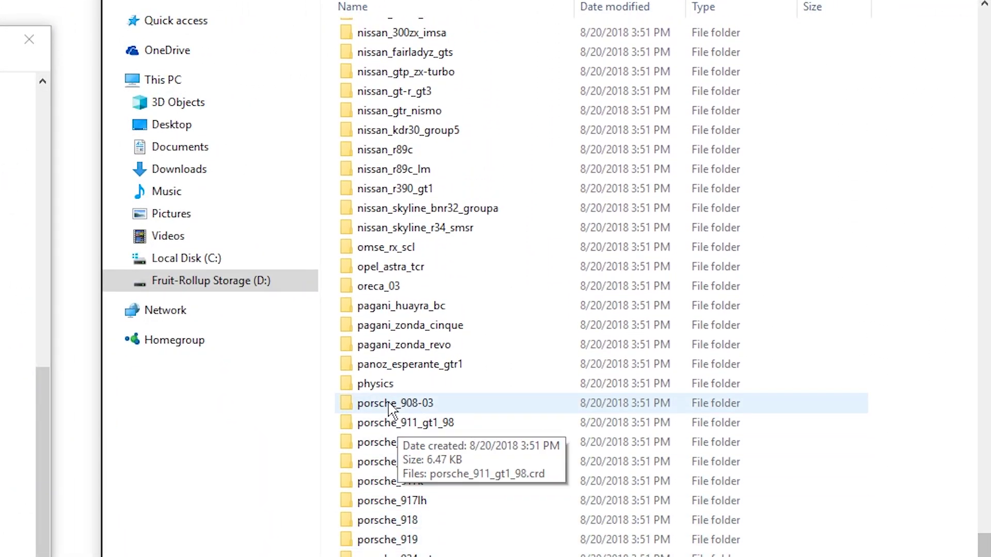
pyautogui.click(364, 386)
pyautogui.doubleClick(364, 387)
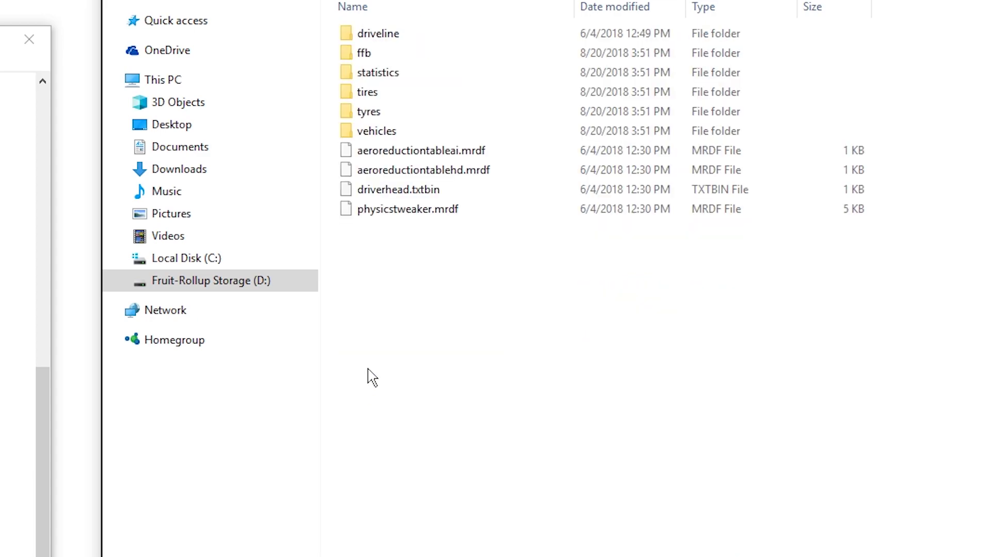
pyautogui.doubleClick(392, 36)
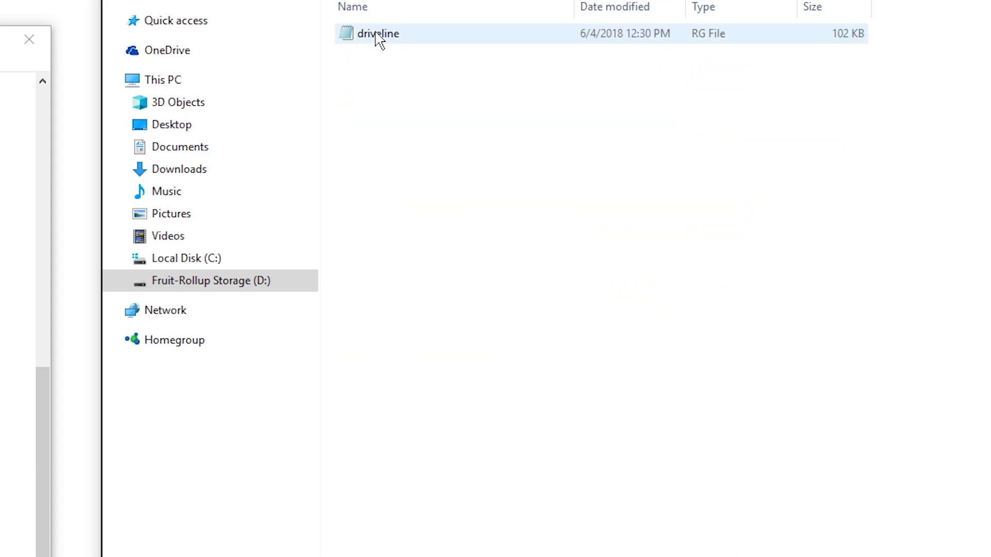
pyautogui.rightClick(365, 39)
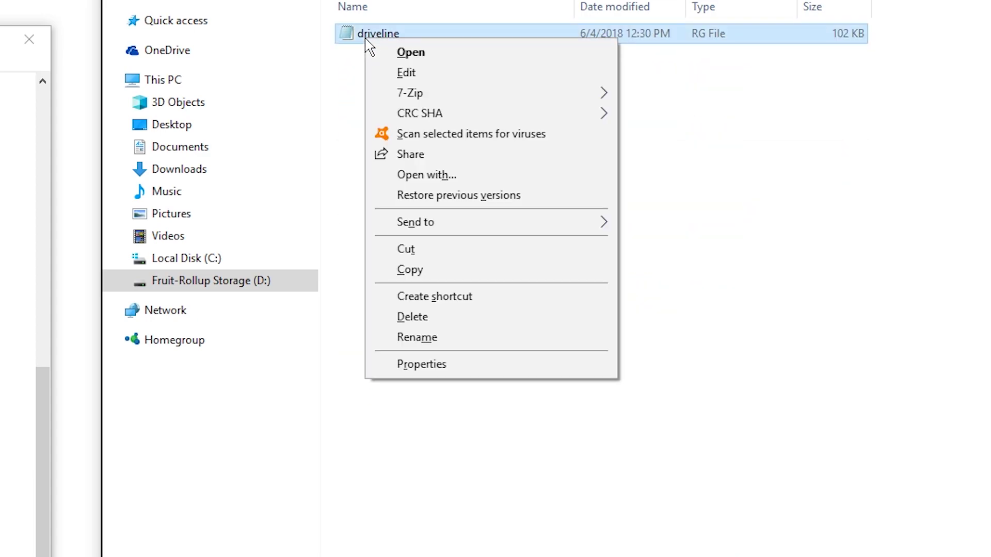
pyautogui.click(437, 175)
pyautogui.click(73, 168)
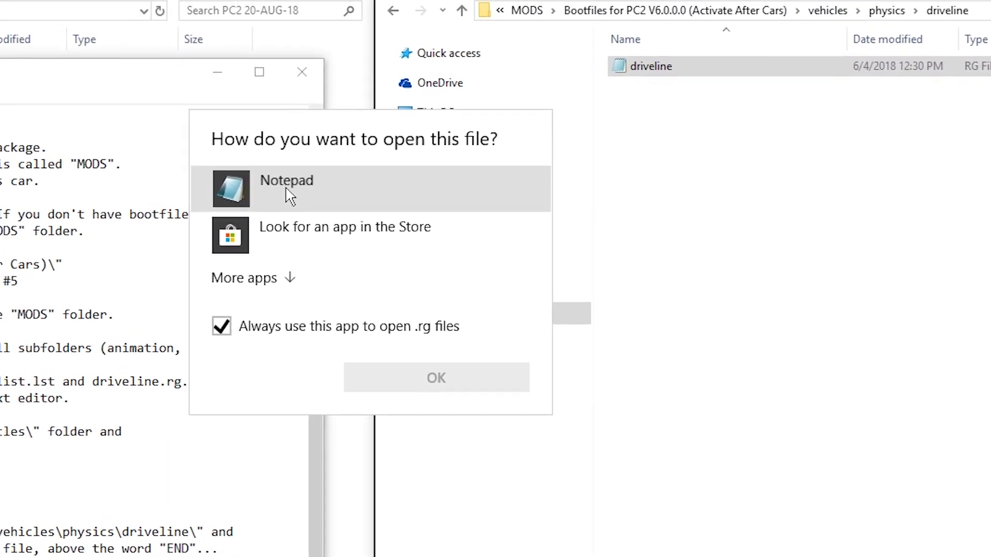
pyautogui.click(222, 356)
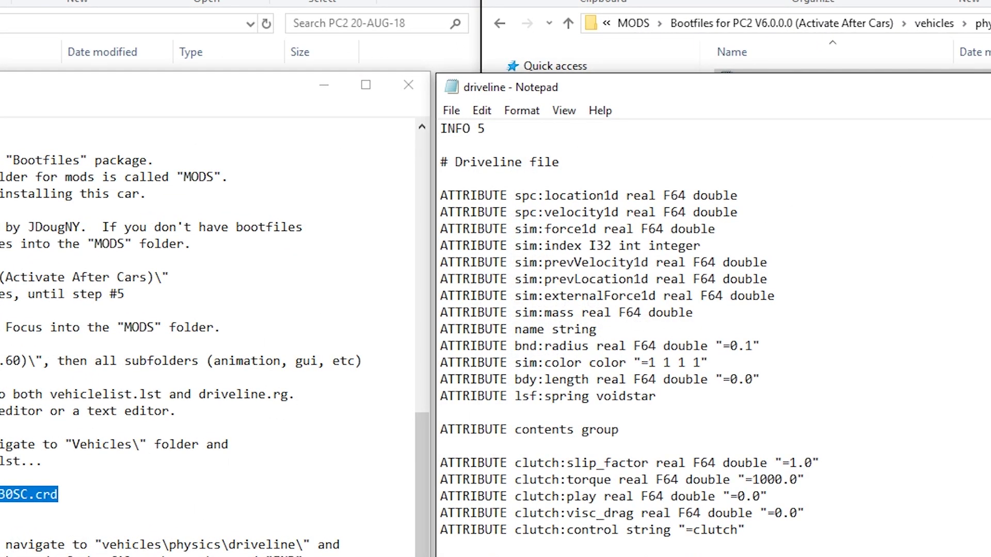
# - Insert two empty lines between the final row of # characters and the word END in driveline
pyautogui.moveTo(966, 70); pyautogui.dragTo(966, 498)
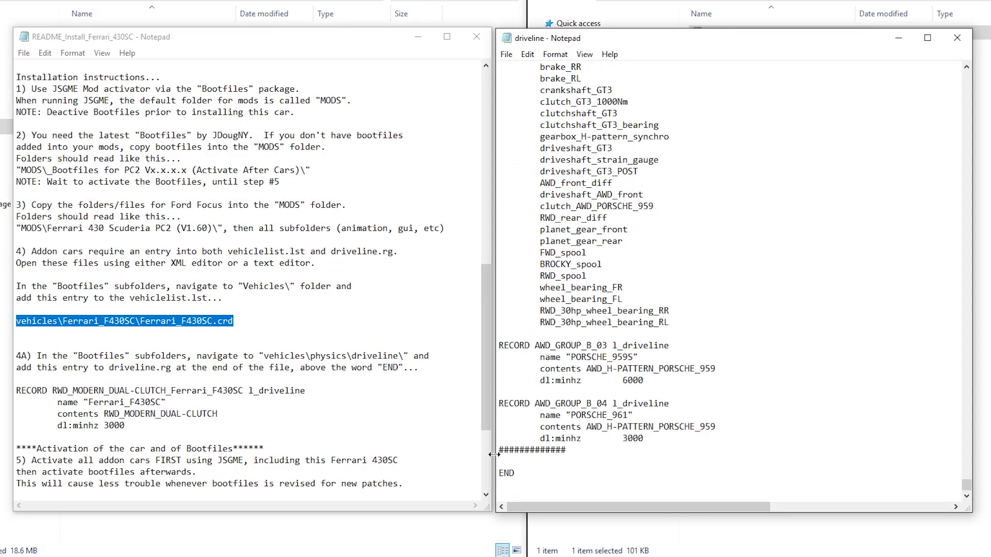
pyautogui.click(573, 451)
pyautogui.press('Return')
pyautogui.press('Return')
pyautogui.click(966, 496)
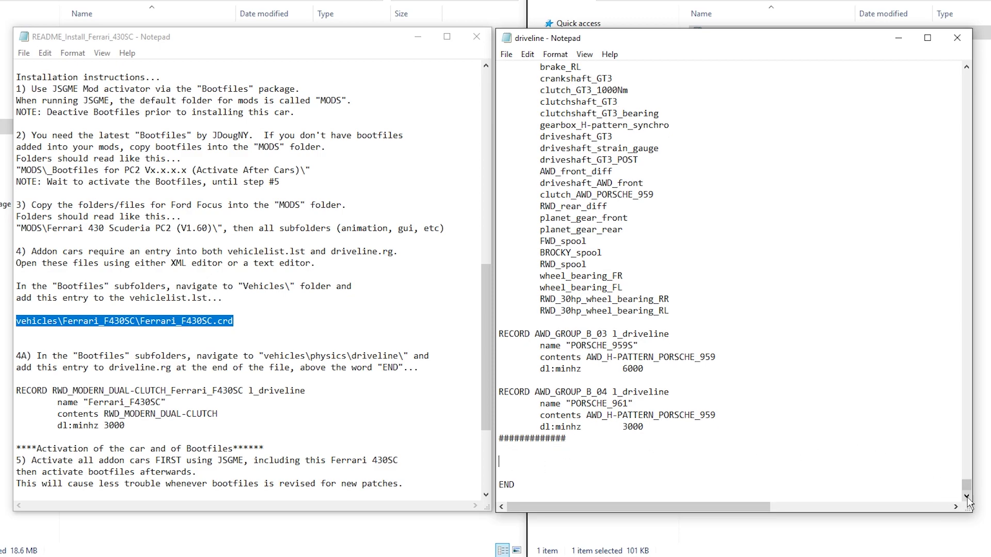
pyautogui.click(966, 496)
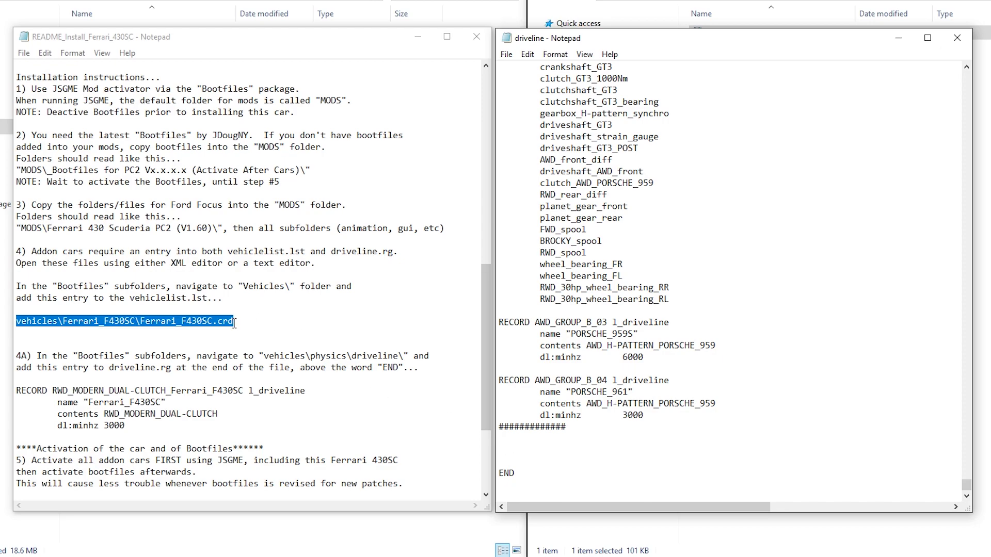
# - Copy the README's four-line RECORD RWD_MODERN_DUAL-CLUTCH_Ferrari_F430SC entry into the empty space above END in driveline
pyautogui.moveTo(129, 428); pyautogui.dragTo(15, 391)
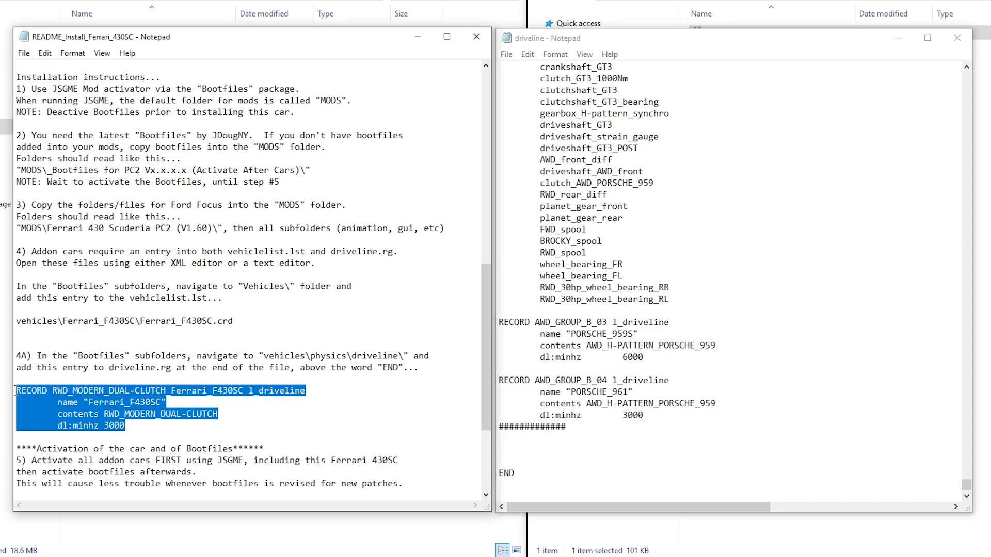
pyautogui.rightClick(53, 394)
pyautogui.click(72, 258)
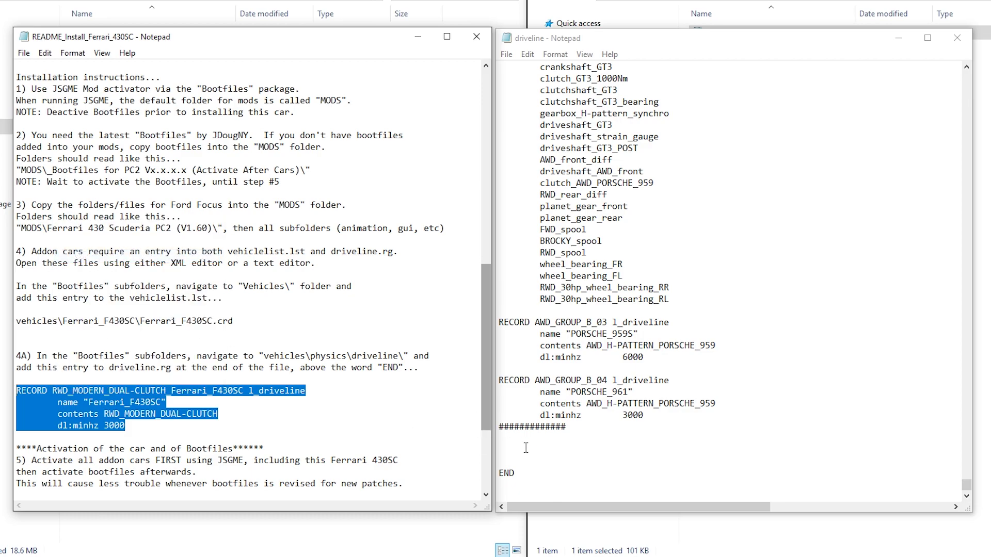
pyautogui.click(509, 450)
pyautogui.rightClick(509, 450)
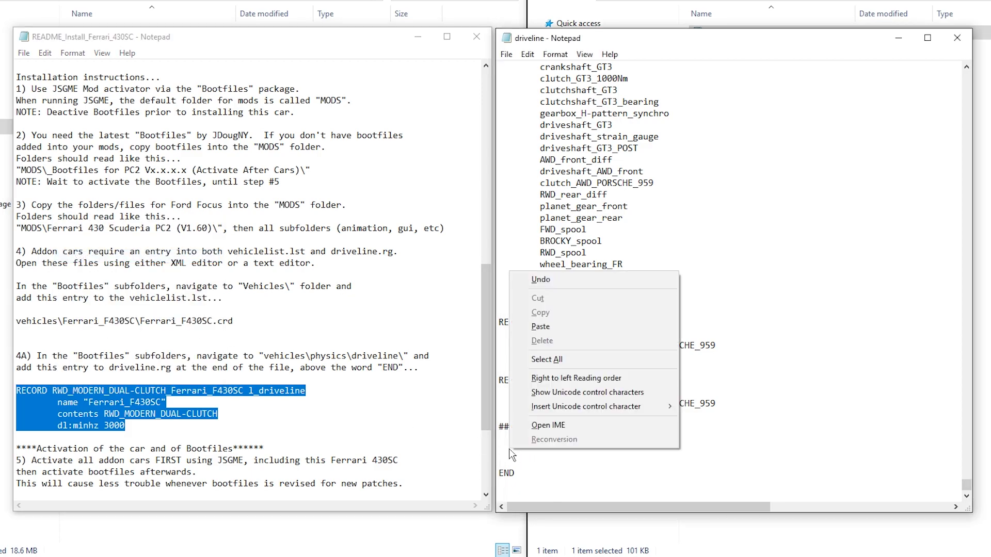
pyautogui.click(566, 326)
pyautogui.scroll(-1, 968, 496)
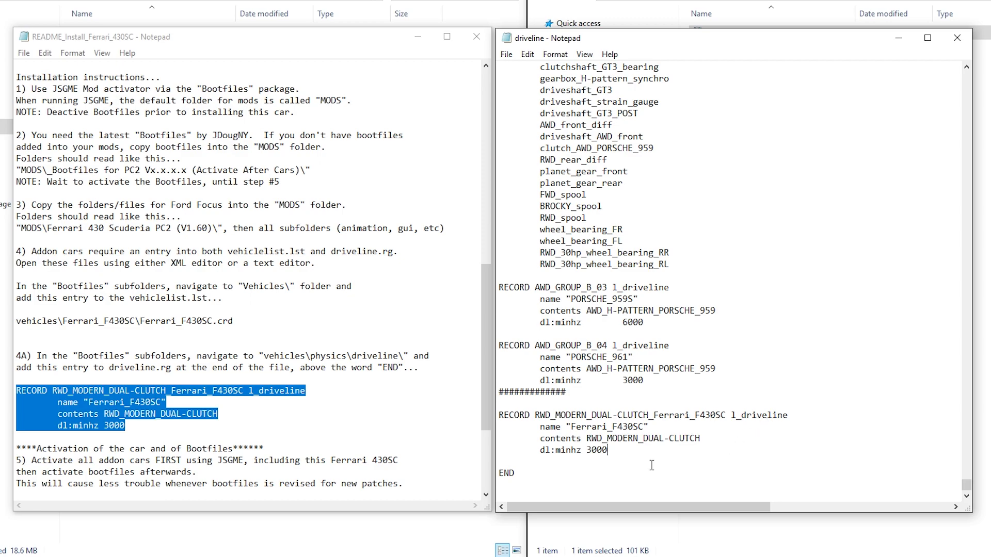
# - Save the driveline file and close it
pyautogui.click(508, 55)
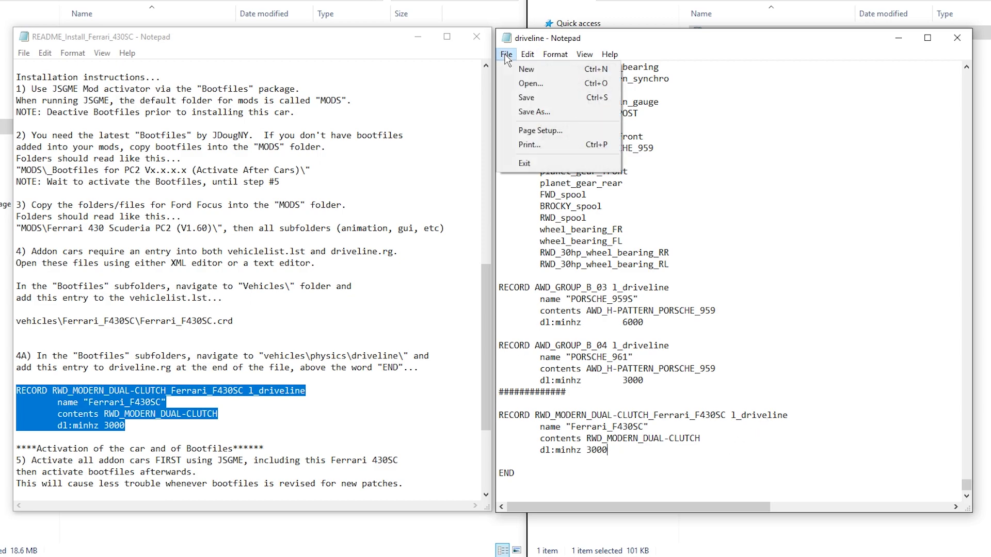
pyautogui.click(546, 101)
pyautogui.click(957, 38)
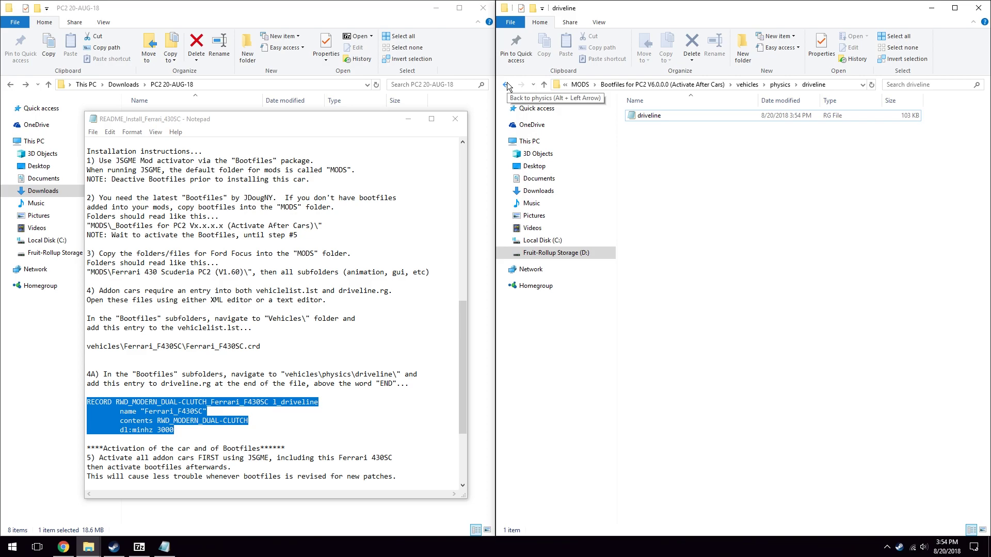
# - Return to the Project CARS 2 game folder and launch the JSGME application
pyautogui.click(507, 85)
pyautogui.click(507, 84)
pyautogui.click(507, 84)
pyautogui.click(507, 84)
pyautogui.click(507, 85)
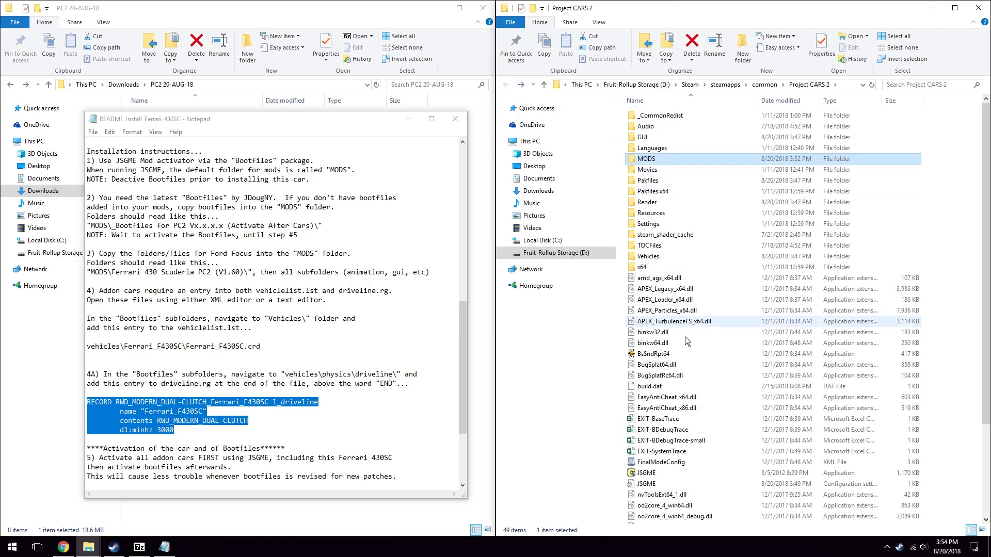
pyautogui.doubleClick(647, 473)
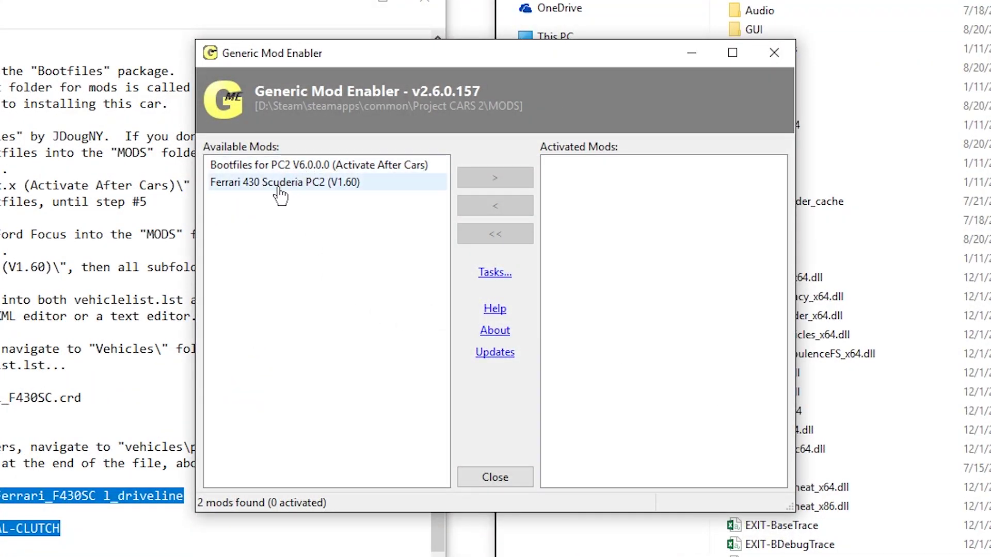
# - Enable Ferrari 430 Scuderia PC2 (V1.60) first and Bootfiles for PC2 V6.0.0.0 second, accepting the conflict warning, and close the mod enabler
pyautogui.click(280, 187)
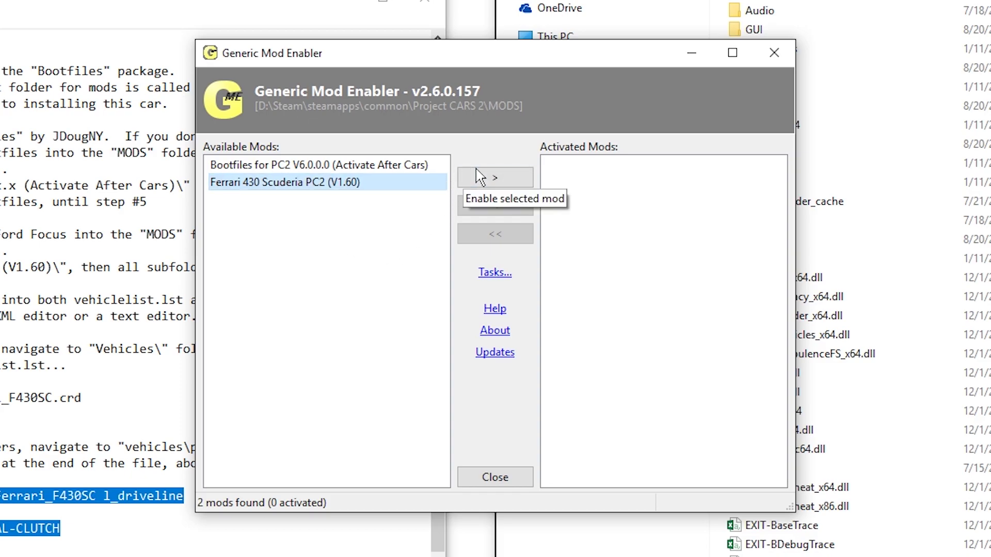
pyautogui.click(494, 181)
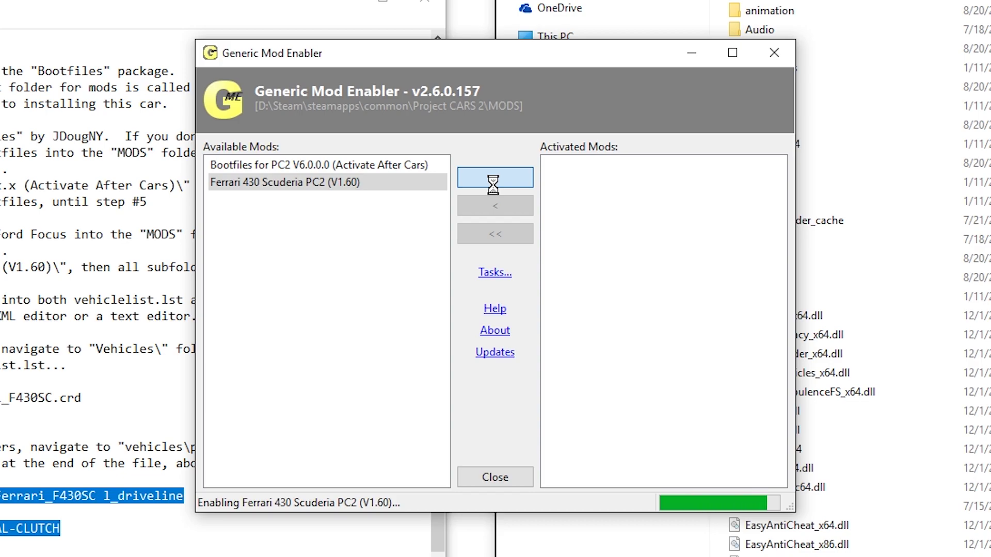
pyautogui.click(364, 166)
pyautogui.click(490, 177)
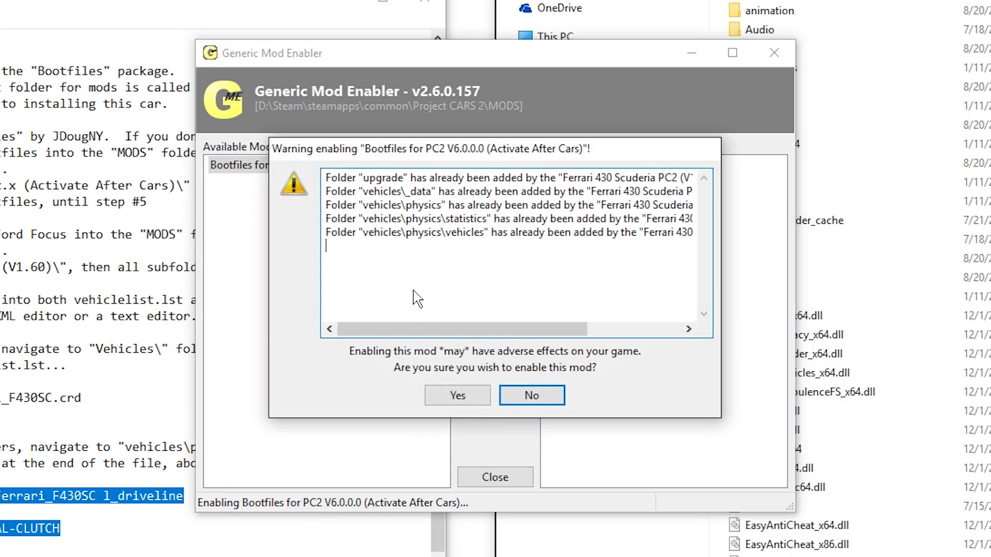
pyautogui.moveTo(439, 329); pyautogui.dragTo(535, 330)
pyautogui.click(454, 395)
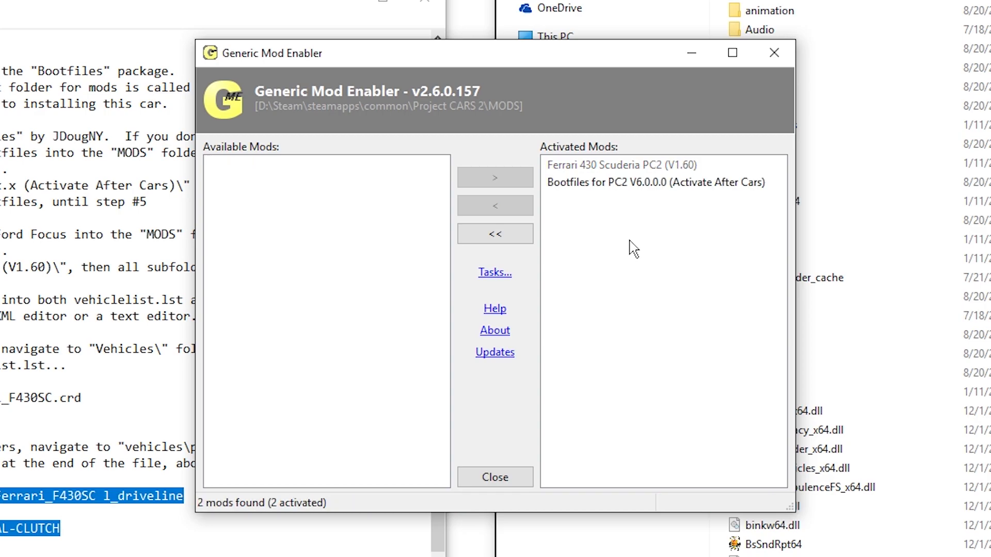
pyautogui.click(601, 189)
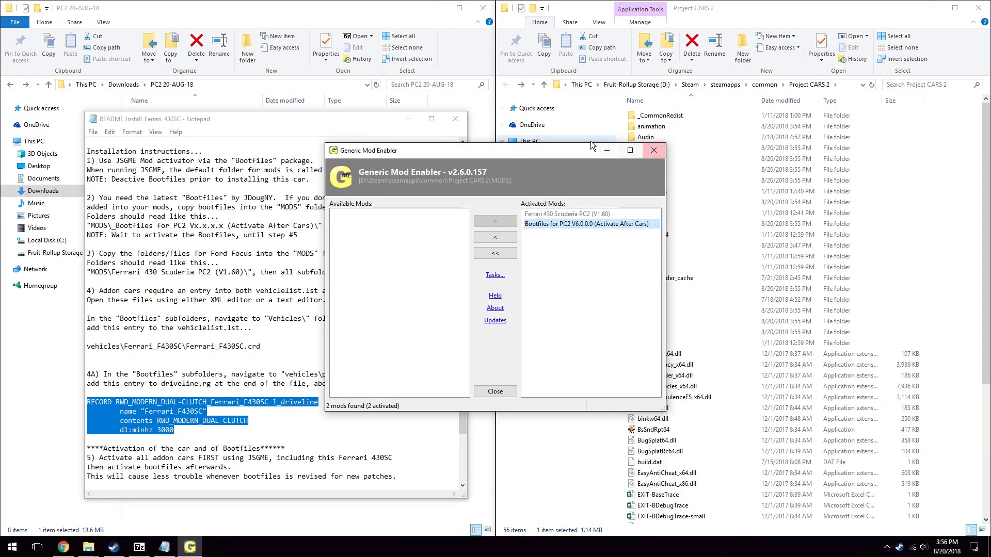
pyautogui.click(653, 152)
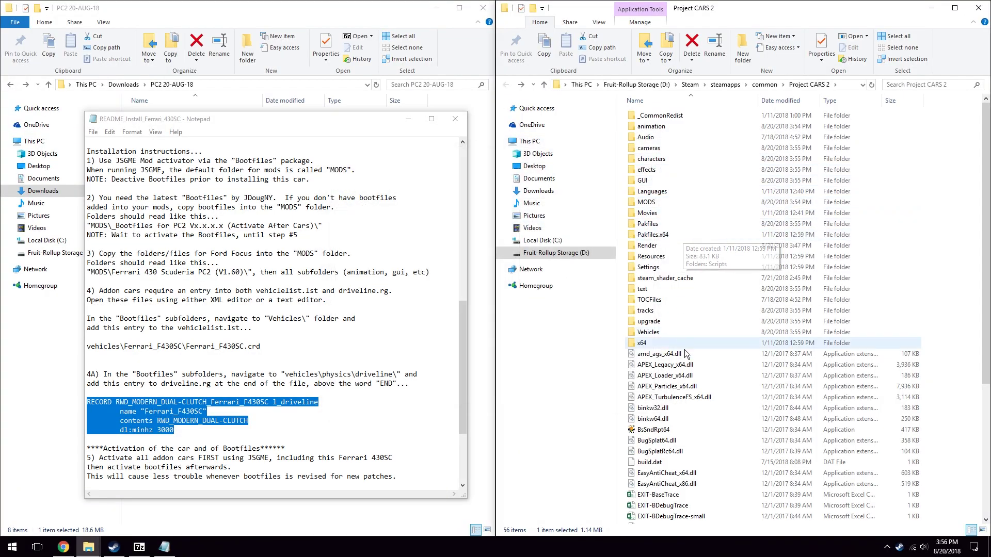
# - Launch Project CARS 2 through Steam and dismiss the What's New announcements so they are not shown again
pyautogui.rightClick(899, 548)
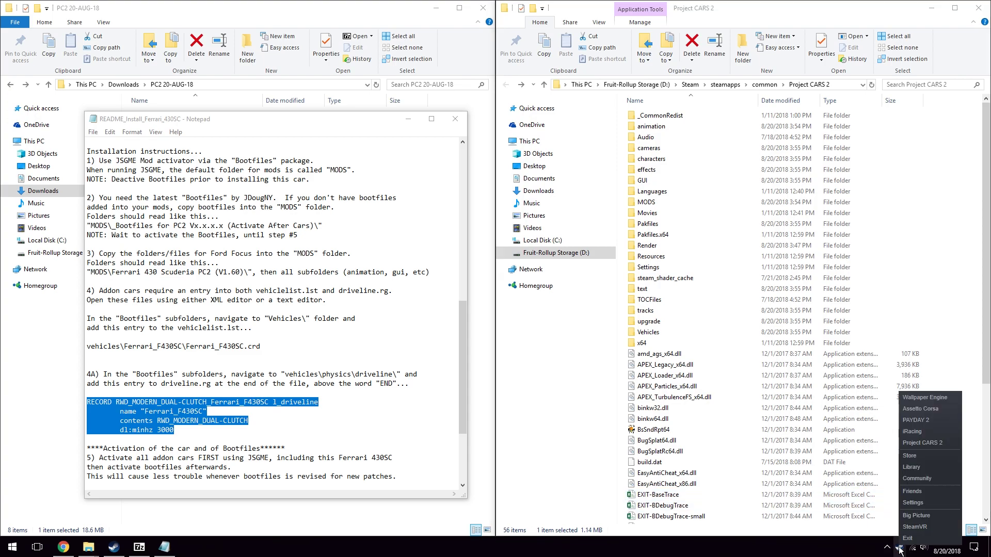
pyautogui.click(929, 445)
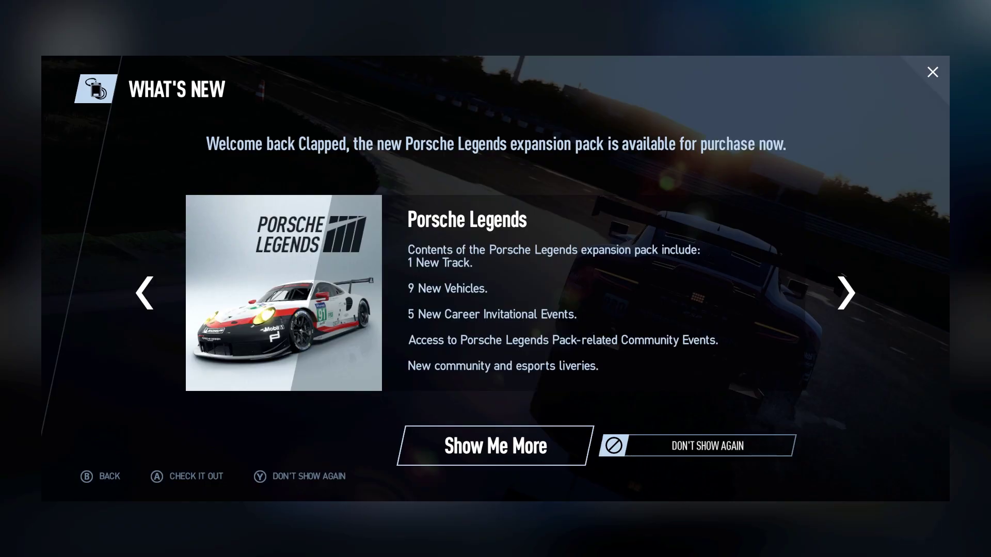
pyautogui.press('Right')
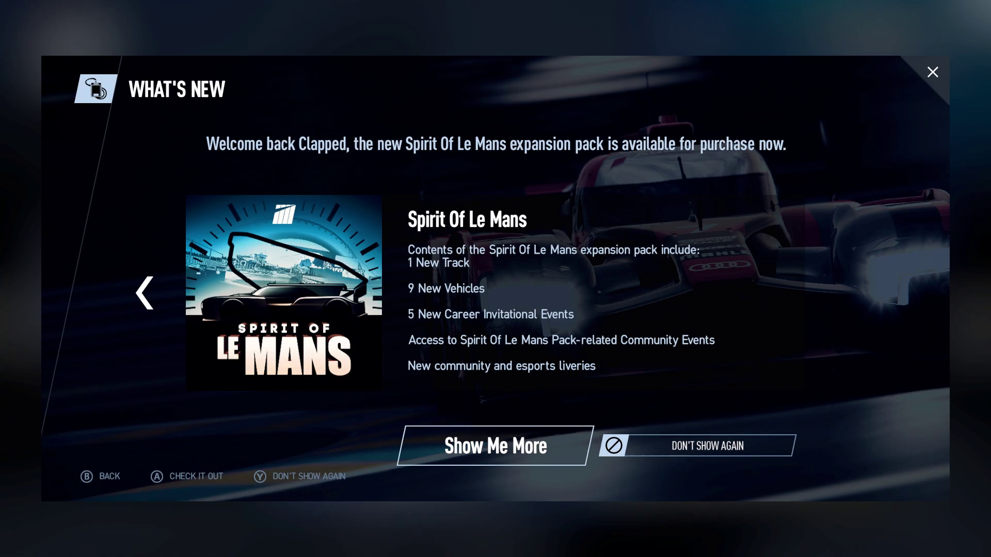
pyautogui.click(702, 447)
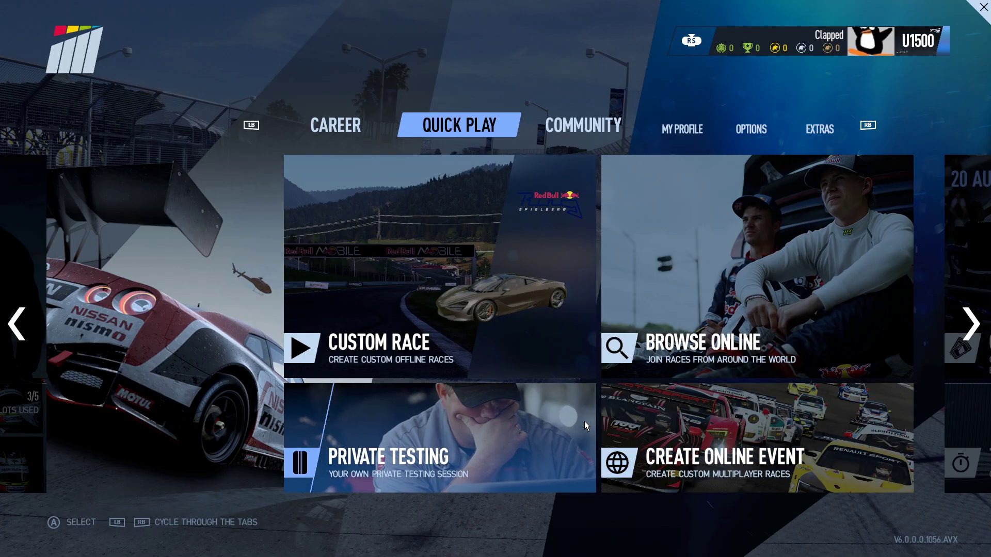
# - Open the Private Testing vehicle selection and go to the cars of the manufacturer Ferrari
pyautogui.click(585, 422)
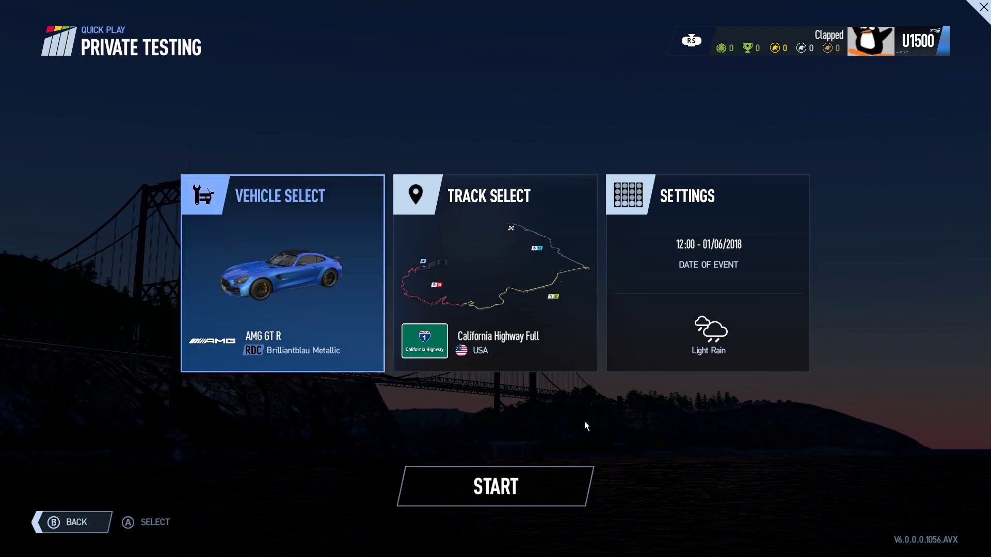
pyautogui.press('Return')
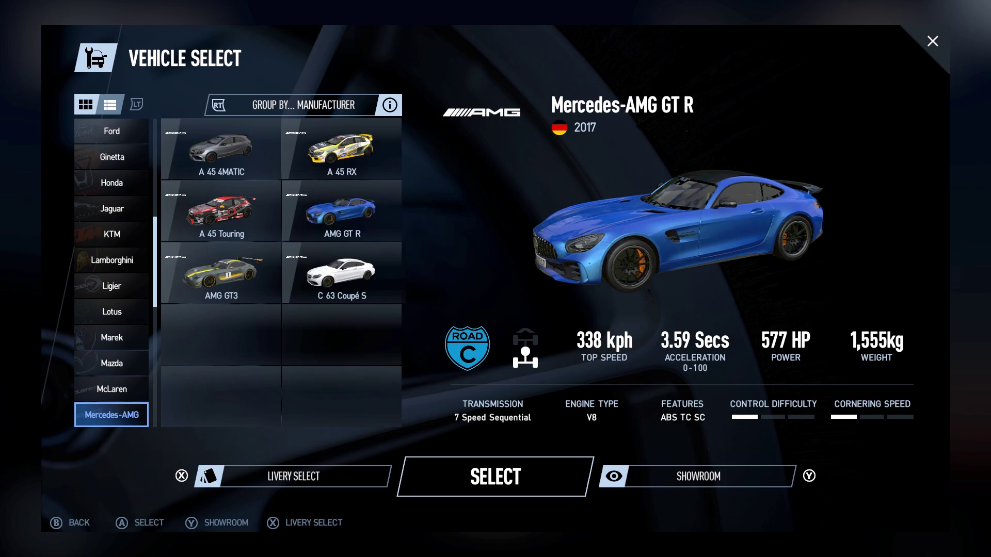
pyautogui.press('Up')
pyautogui.press('Up')
pyautogui.press('Up')
pyautogui.press('Up')
pyautogui.press('Up')
pyautogui.press('Up')
pyautogui.press('Up')
pyautogui.press('Up')
pyautogui.press('Up')
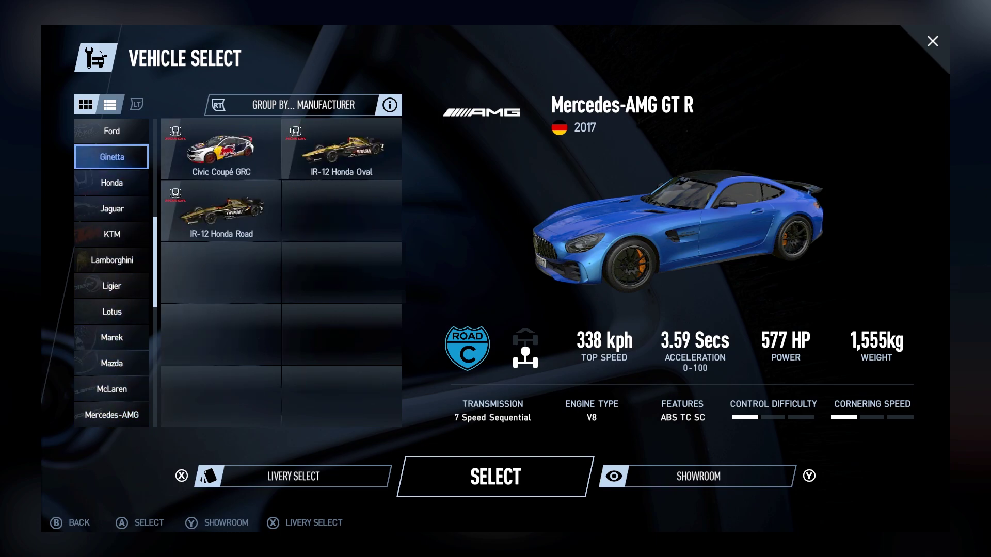
pyautogui.press('Up')
pyautogui.press('Up')
pyautogui.press('Up')
pyautogui.press('Right')
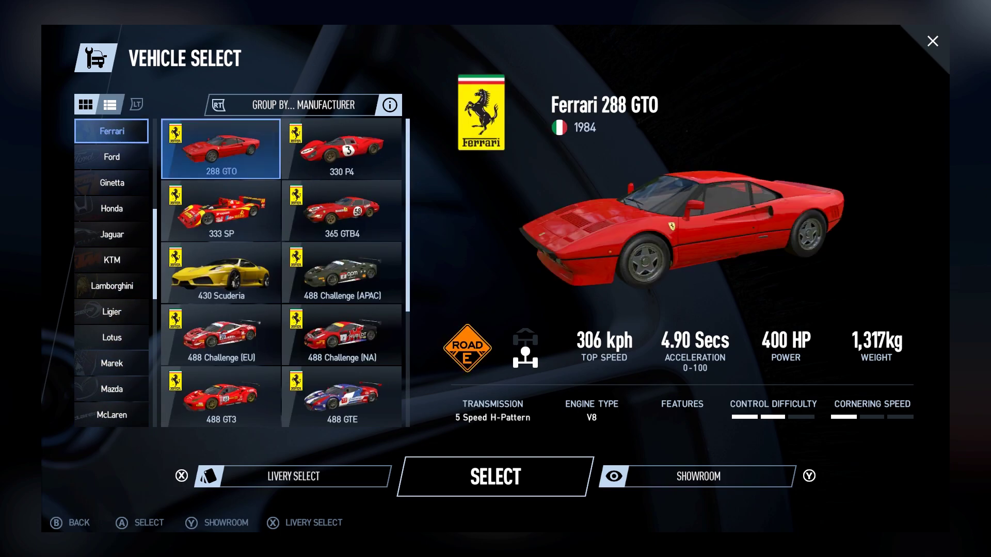
# - Select the Ferrari 430 Scuderia as the private testing vehicle
pyautogui.press('Down')
pyautogui.press('Down')
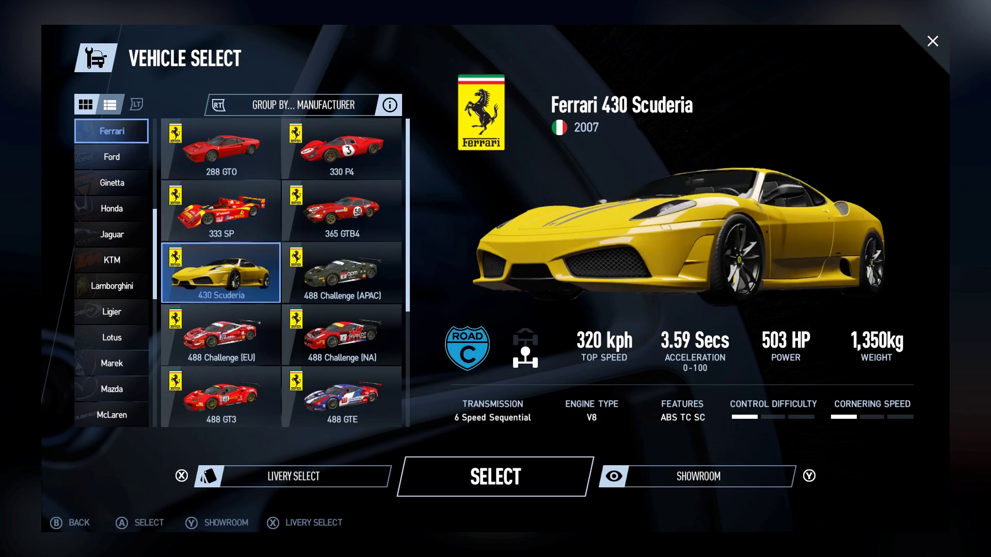
pyautogui.press('Right')
pyautogui.press('Left')
pyautogui.press('Return')
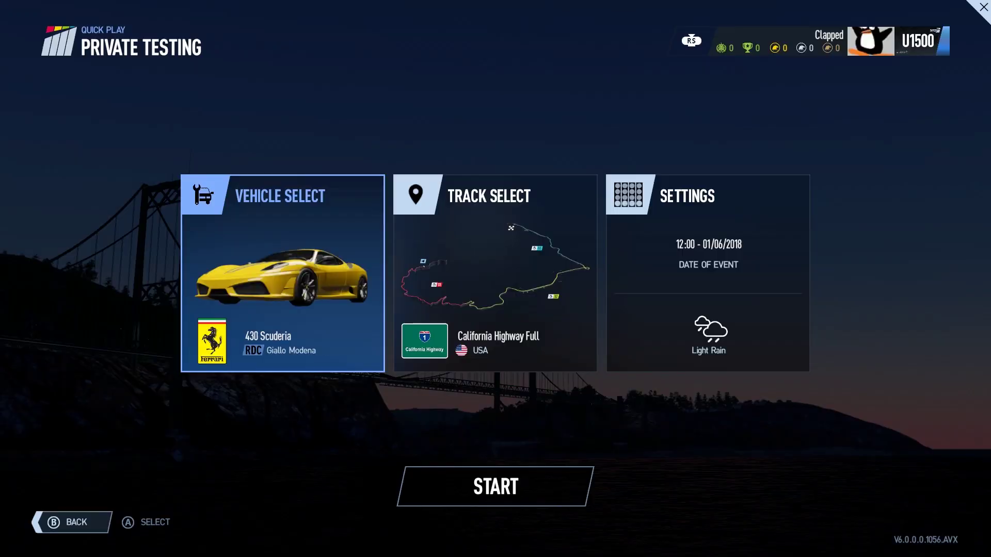
# - Review the private testing session's start time and weather settings and return to the session overview
pyautogui.press('Right')
pyautogui.press('Right')
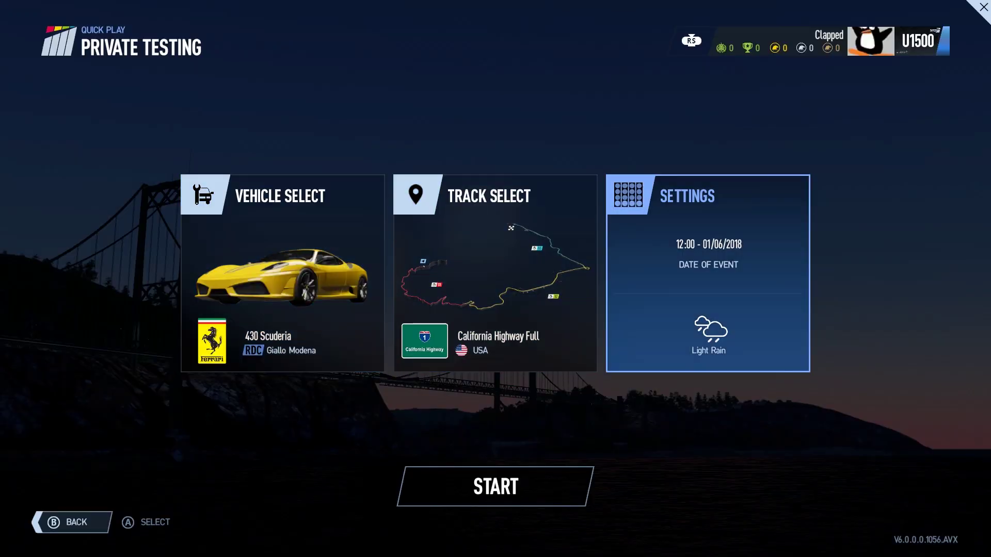
pyautogui.press('Return')
pyautogui.press('Down')
pyautogui.press('Down')
pyautogui.press('Left')
pyautogui.press('Left')
pyautogui.press('Left')
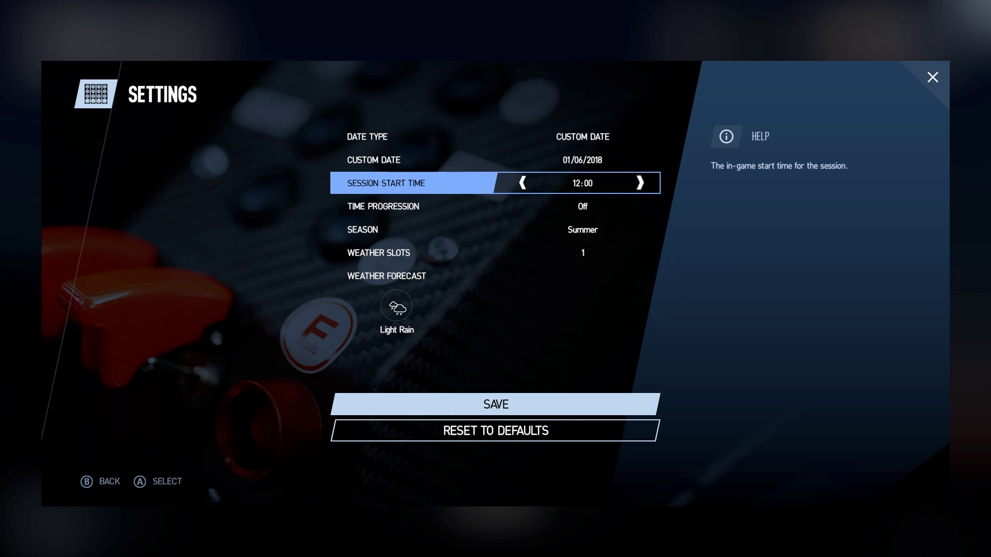
pyautogui.press('Down')
pyautogui.press('Down')
pyautogui.press('Down')
pyautogui.press('Down')
pyautogui.press('Return')
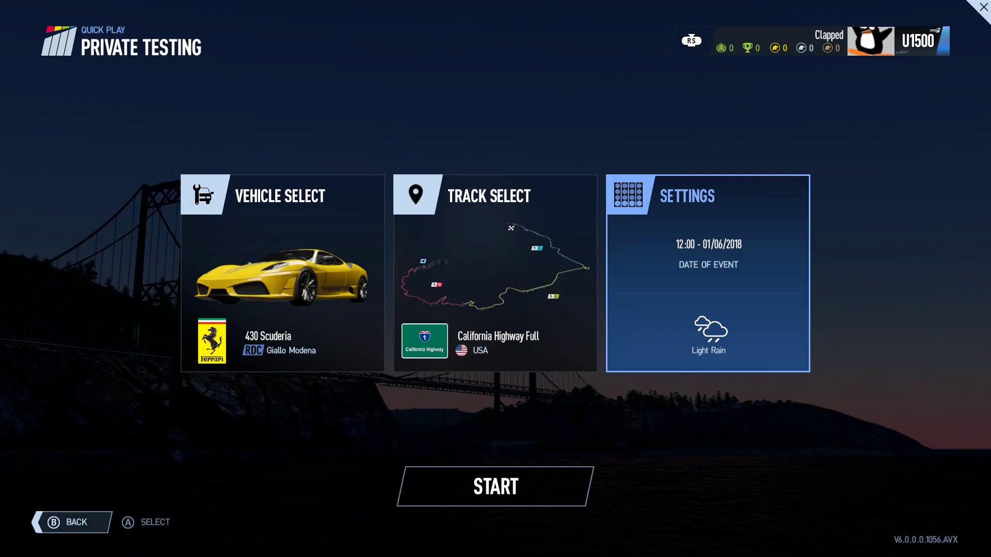
# - Start the private testing session on California Highway Full and switch to the cockpit view
pyautogui.press('Down')
pyautogui.press('Return')
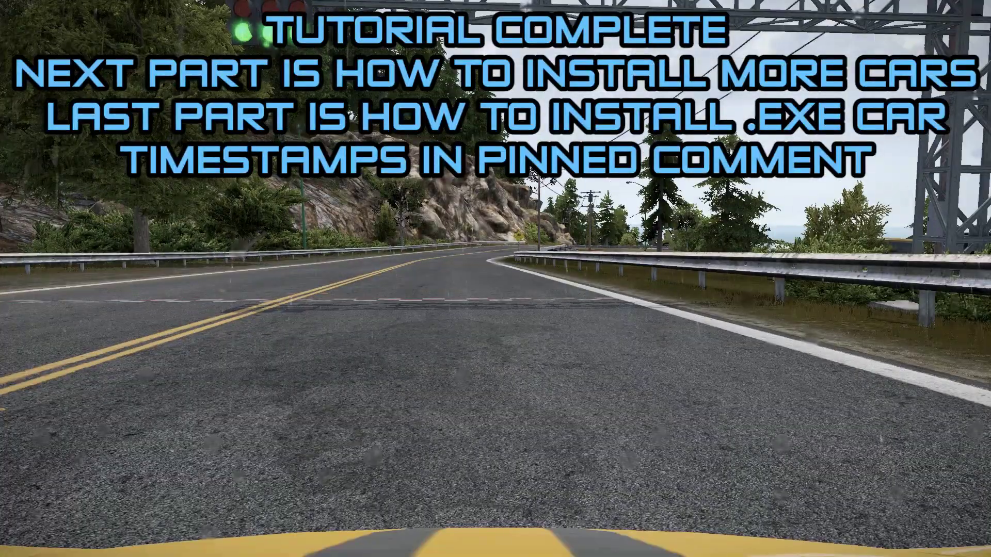
pyautogui.press('c')
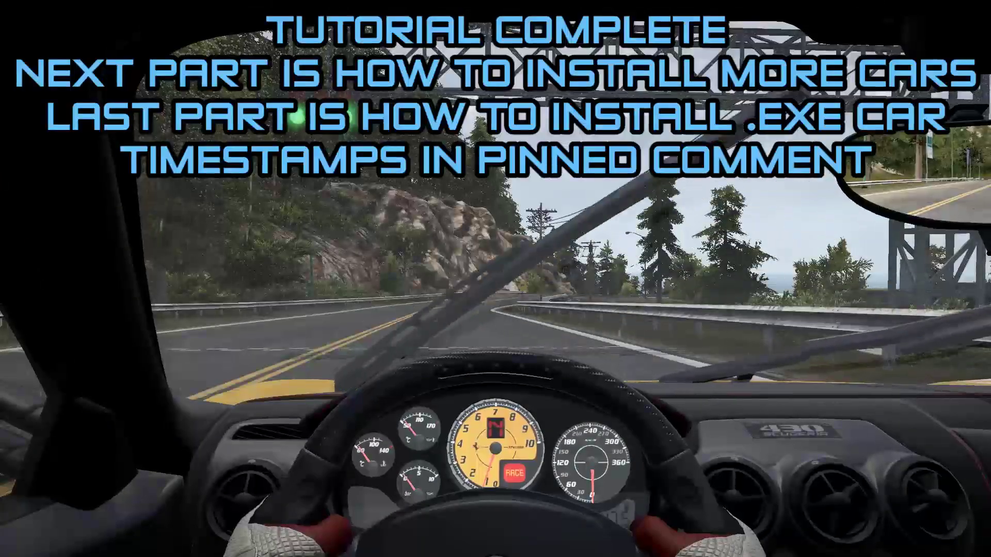
pyautogui.press('Up')
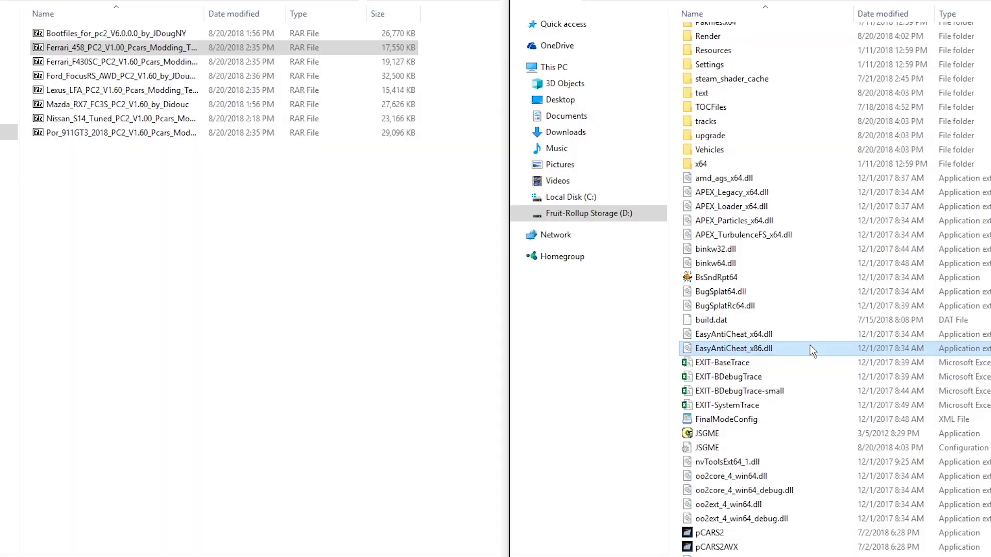
# - Launch JSGME from the Project CARS 2 folder and deactivate Bootfiles for PC2 V6.0.0.0
pyautogui.scroll(-2, 773, 207)
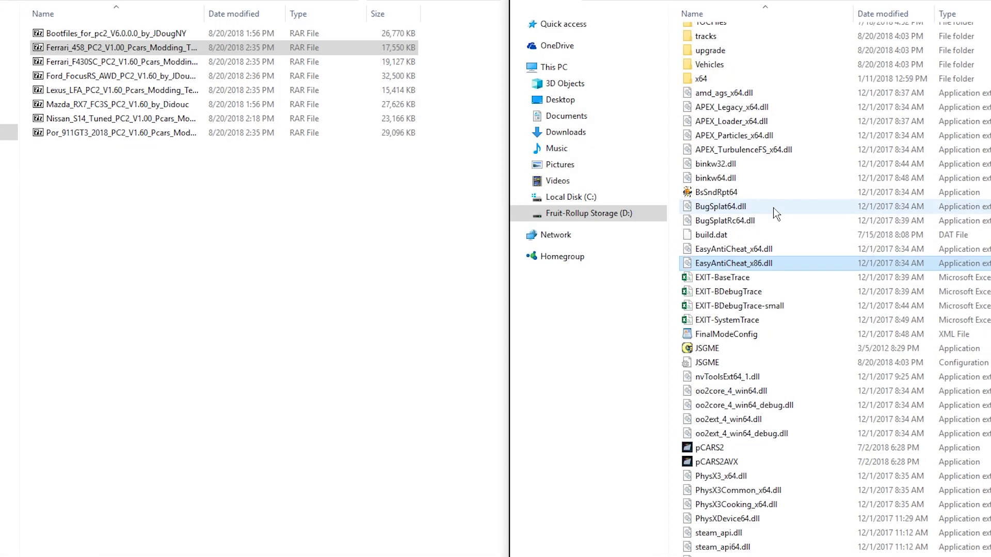
pyautogui.doubleClick(708, 350)
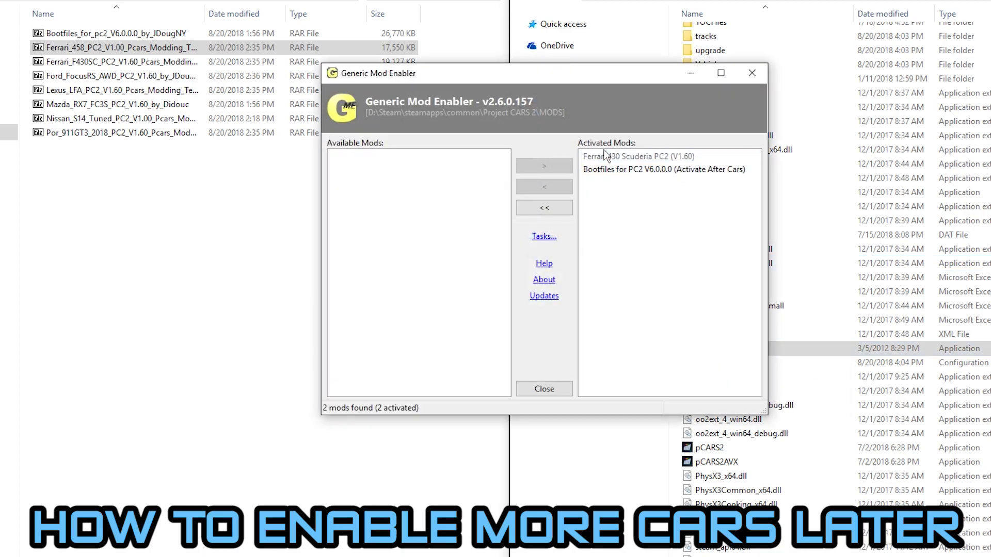
pyautogui.click(648, 170)
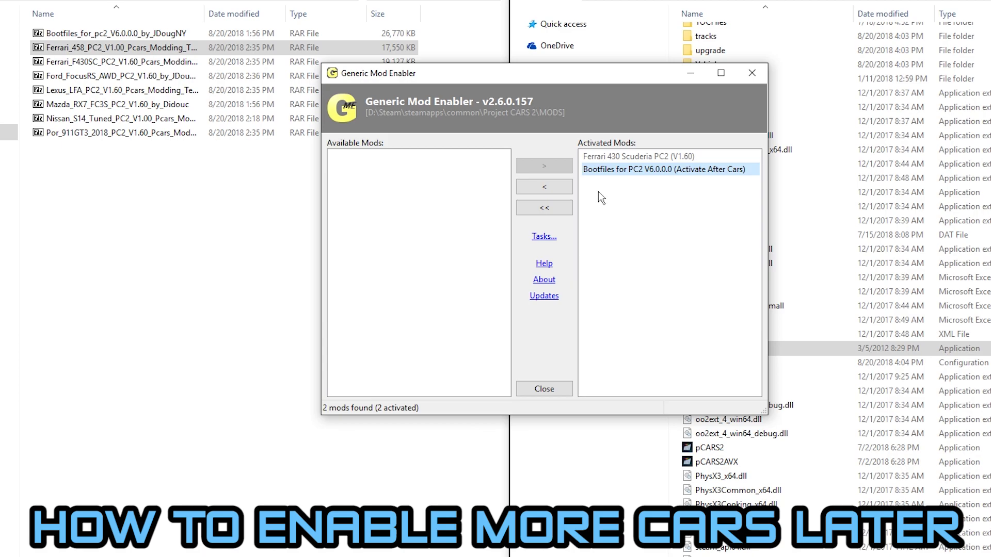
pyautogui.click(548, 185)
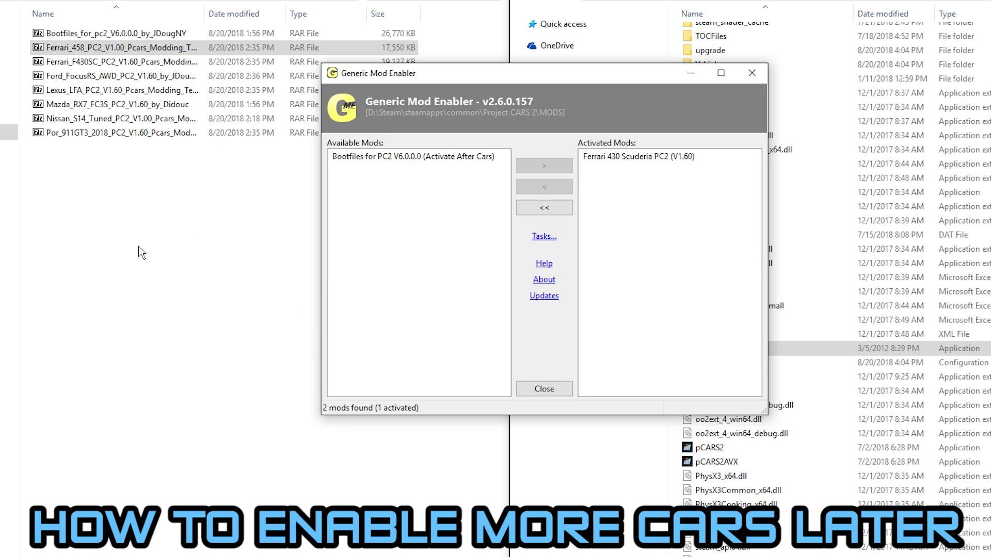
# - Copy the "Porsche 911 GT3 2018 PC2 (V1.60)" folder from its RAR archive into the Project CARS 2 MODS folder
pyautogui.click(82, 135)
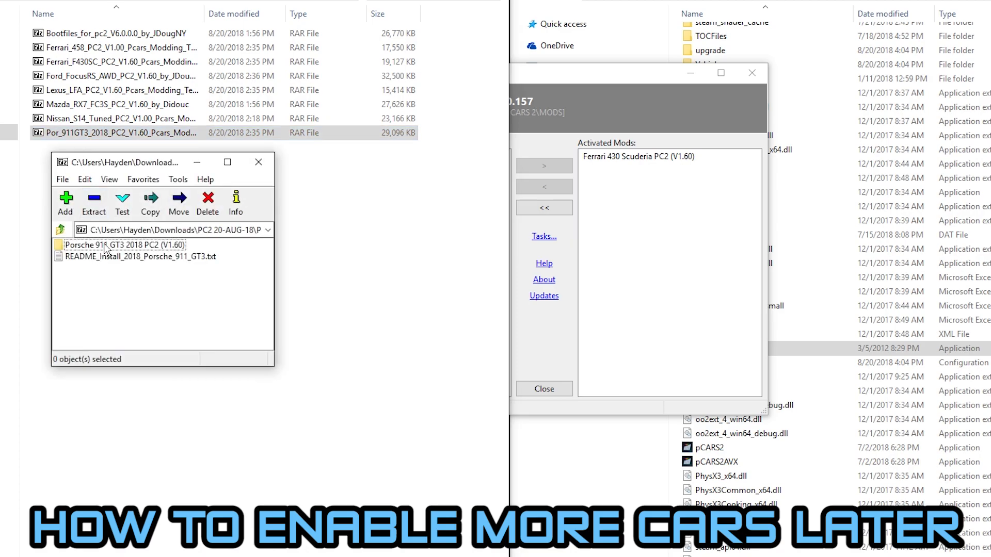
pyautogui.click(105, 247)
pyautogui.click(823, 195)
pyautogui.scroll(4, 748, 92)
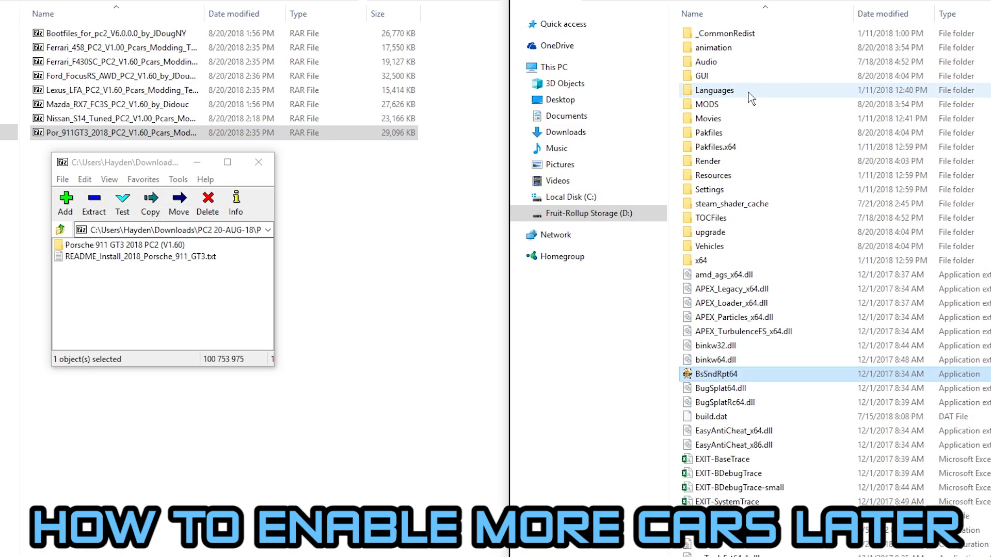
pyautogui.doubleClick(715, 104)
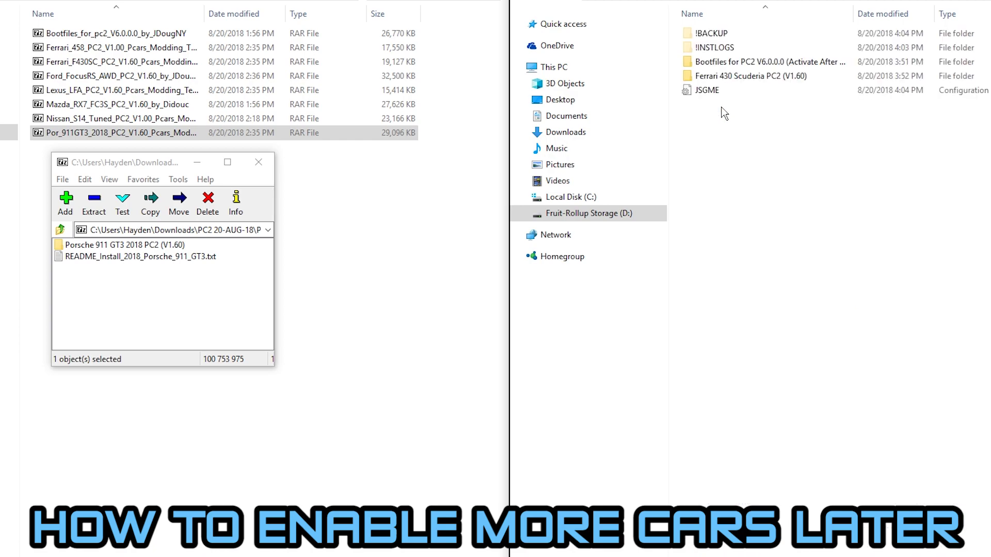
pyautogui.moveTo(119, 247); pyautogui.dragTo(729, 120)
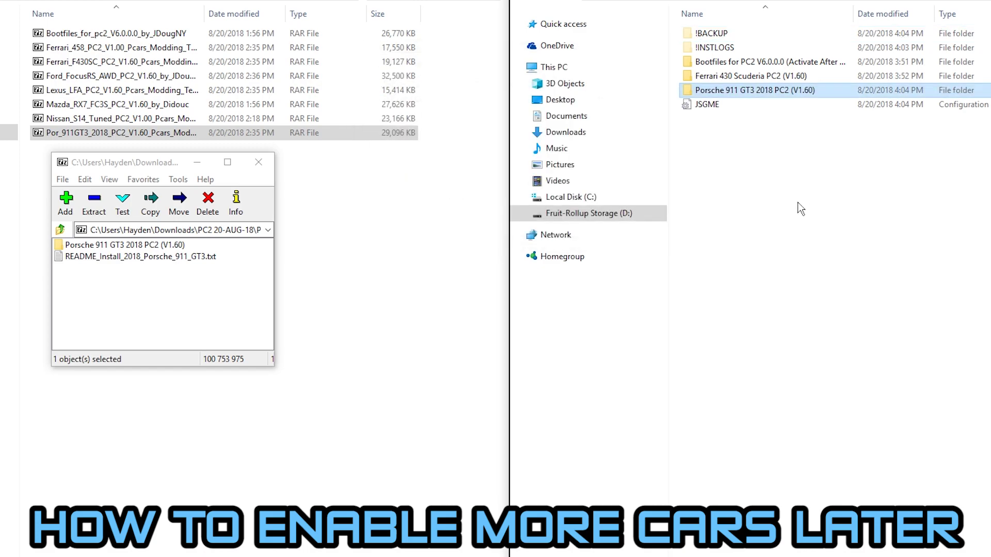
# - Open the Porsche archive's README_Install_2018_Porsche_911_GT3.txt beside the MODS folder and find its installation instructions
pyautogui.doubleClick(151, 258)
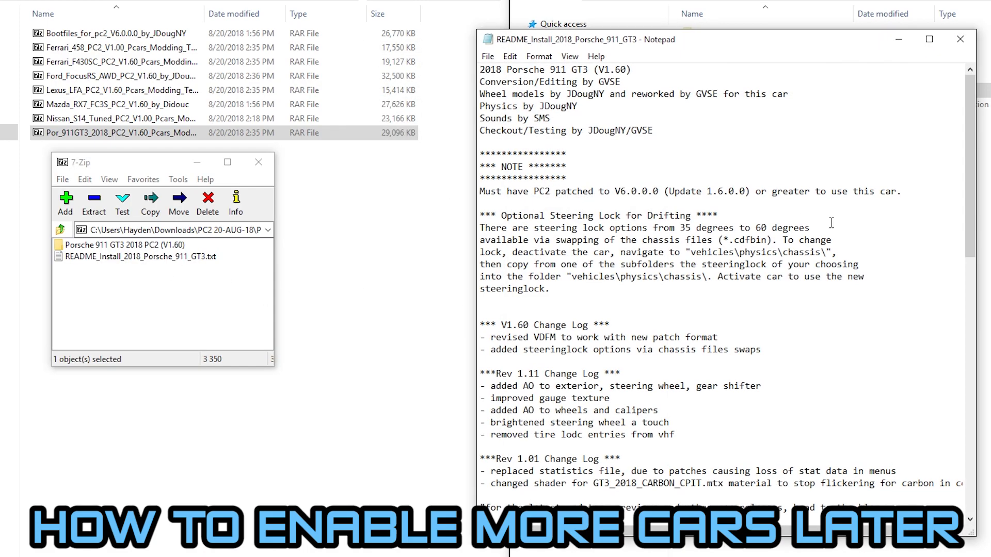
pyautogui.moveTo(717, 43); pyautogui.dragTo(249, 26)
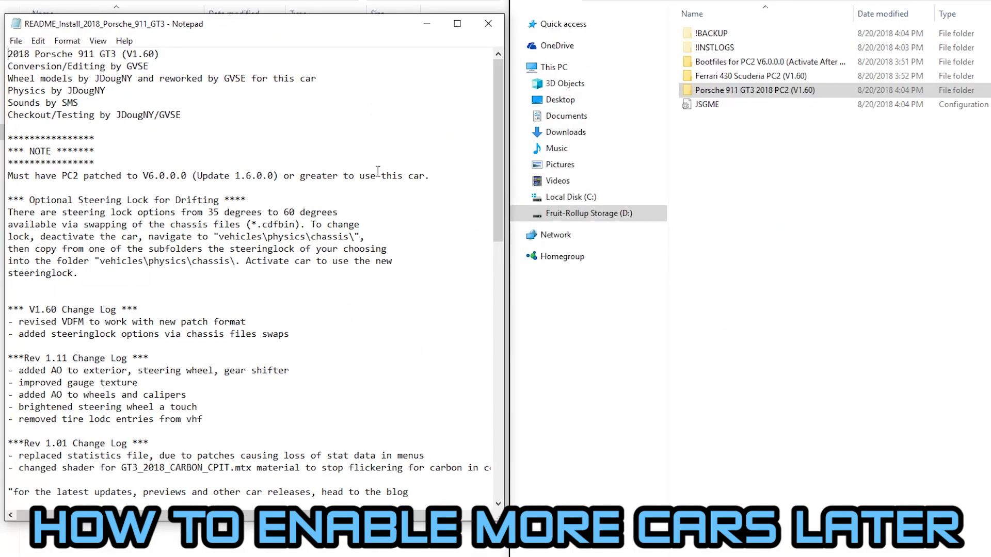
pyautogui.scroll(-4, 265, 343)
pyautogui.scroll(-8, 265, 343)
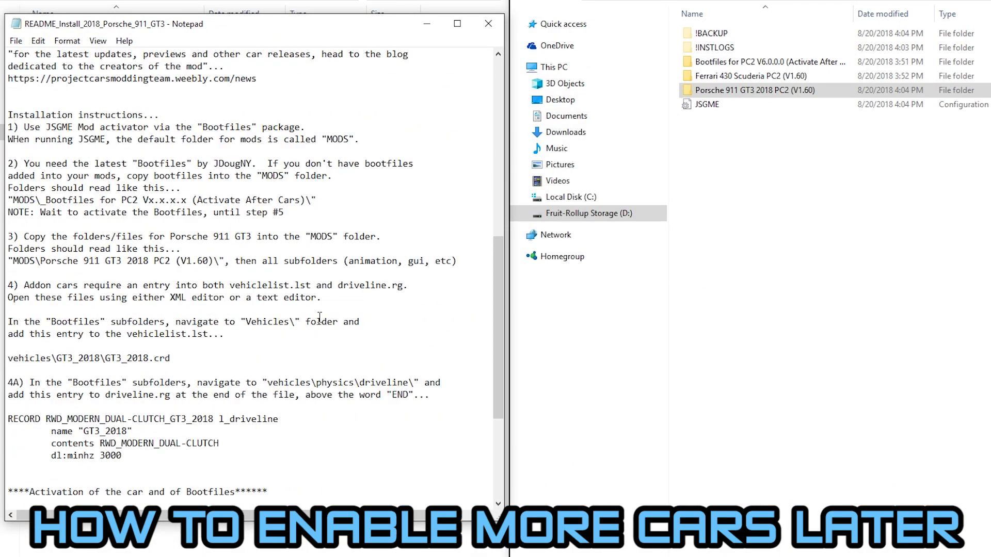
# - Open the vehiclelist file from the vehicles subfolder of the Bootfiles for PC2 V6.0.0.0 mod
pyautogui.click(737, 63)
pyautogui.doubleClick(737, 63)
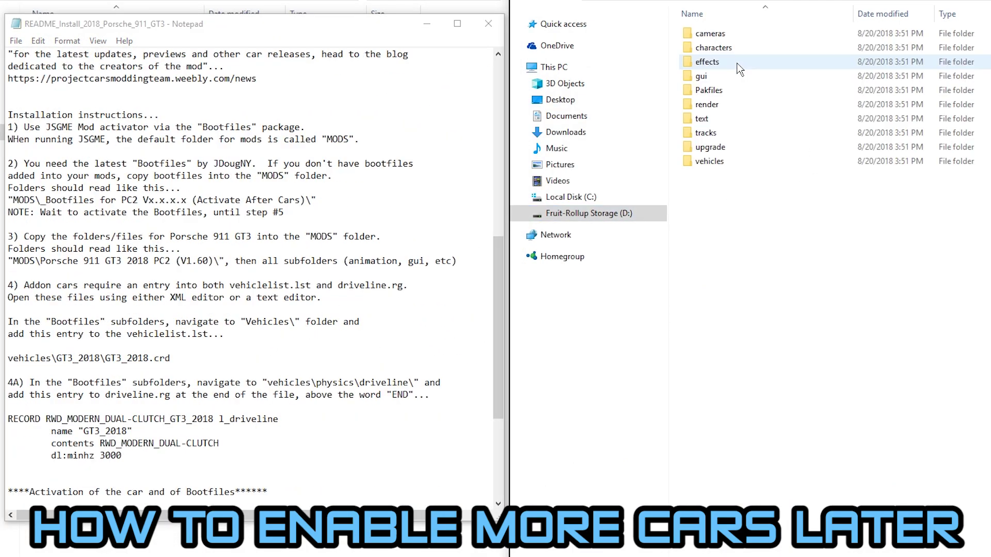
pyautogui.doubleClick(723, 162)
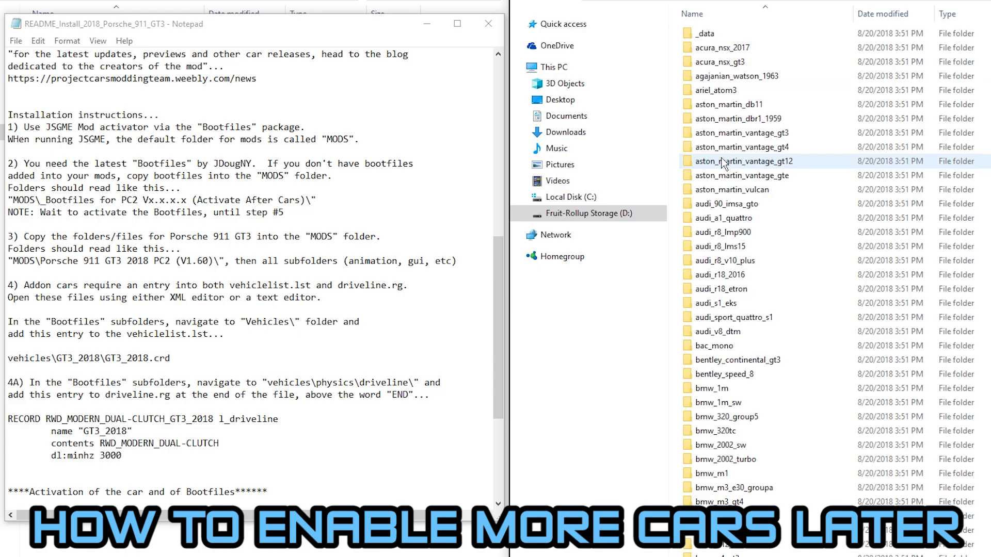
pyautogui.scroll(-20, 723, 163)
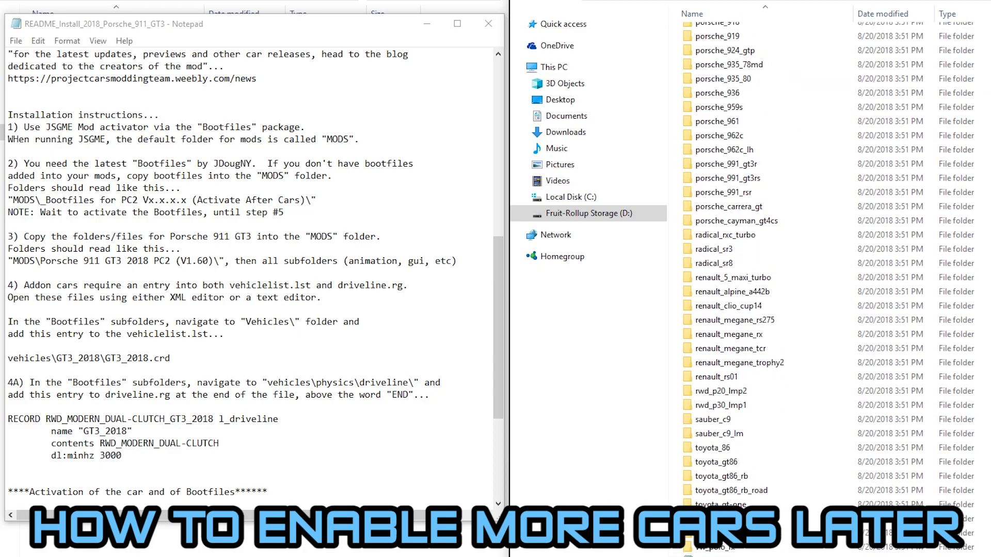
pyautogui.doubleClick(712, 555)
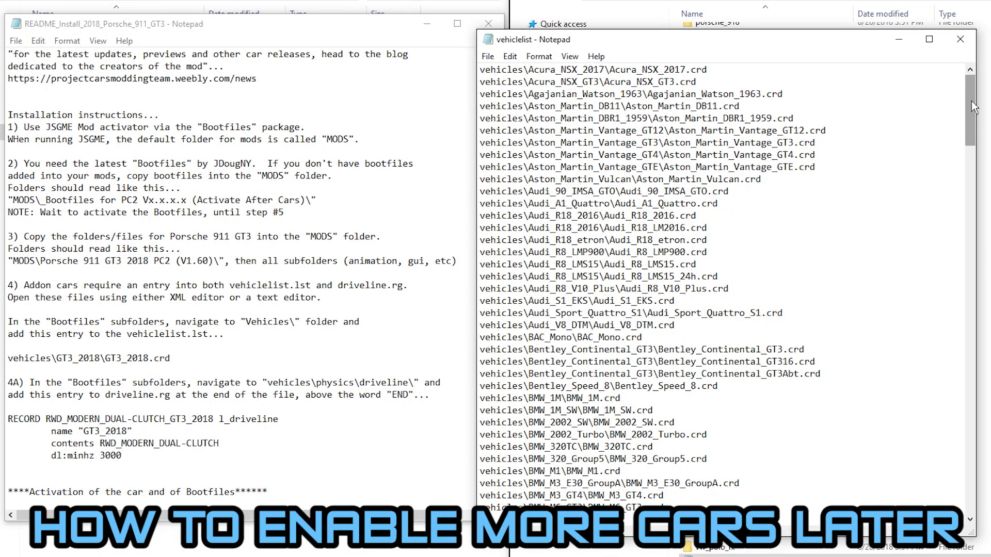
# - Add the readme entry vehicles\GT3_2018\GT3_2018.crd on a new line after Ginetta_G57_LMP3 in vehiclelist, then save and close the file
pyautogui.moveTo(974, 107); pyautogui.dragTo(973, 262)
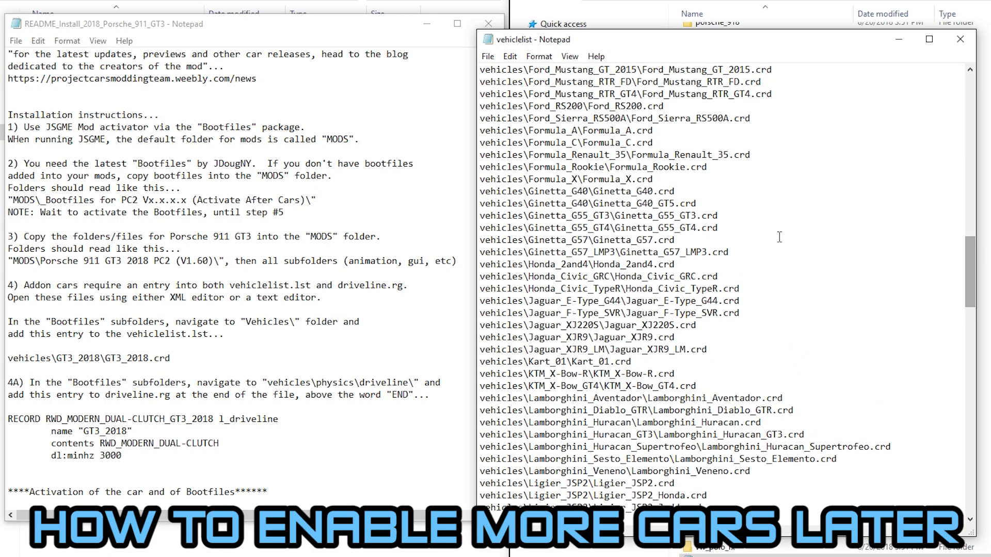
pyautogui.click(746, 262)
pyautogui.press('Return')
pyautogui.moveTo(175, 359); pyautogui.dragTo(2, 355)
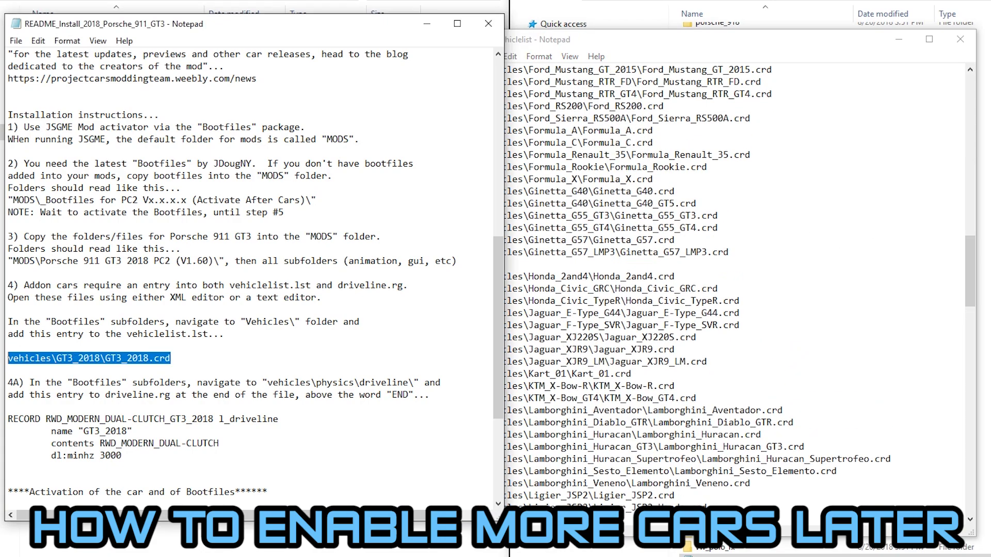
pyautogui.rightClick(46, 358)
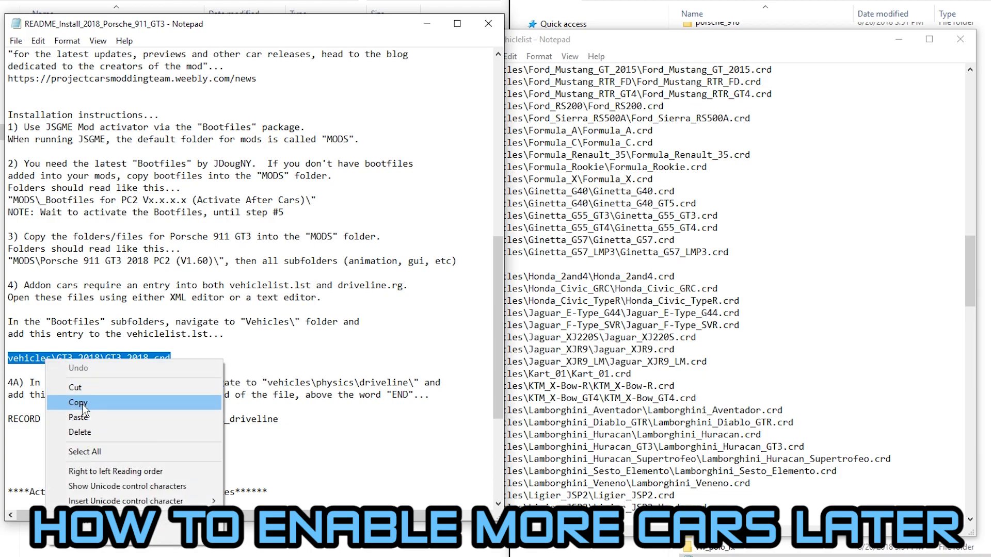
pyautogui.click(83, 403)
pyautogui.rightClick(525, 265)
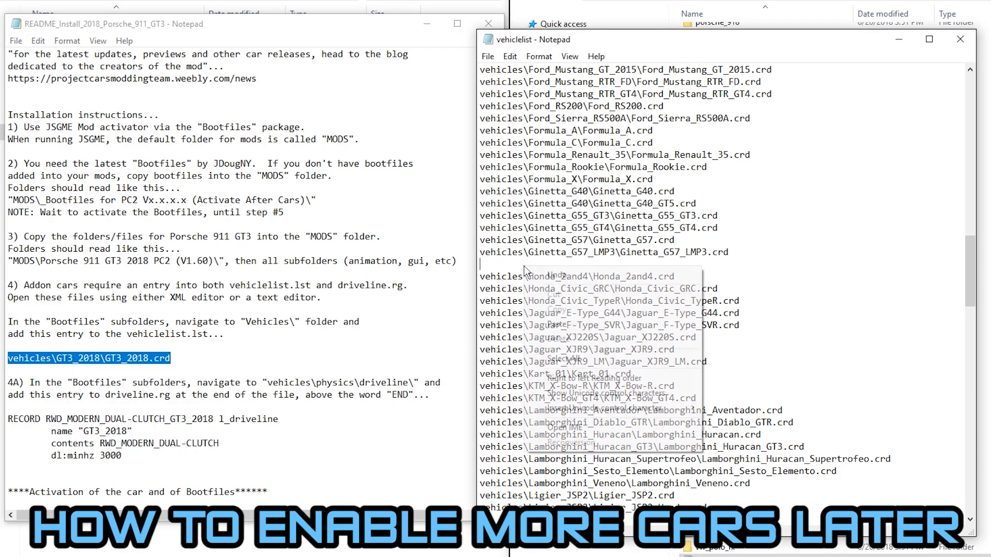
pyautogui.click(570, 324)
pyautogui.click(487, 57)
pyautogui.click(519, 102)
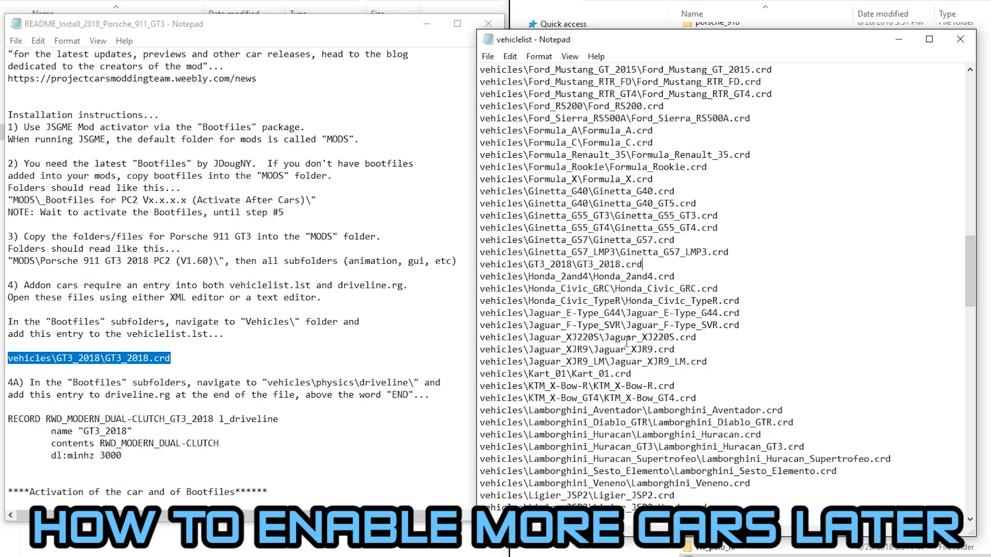
pyautogui.click(959, 39)
# - Open the driveline file from the Bootfiles physics\driveline folder and copy the four-line GT3_2018 driveline record from the readme
pyautogui.scroll(5, 774, 233)
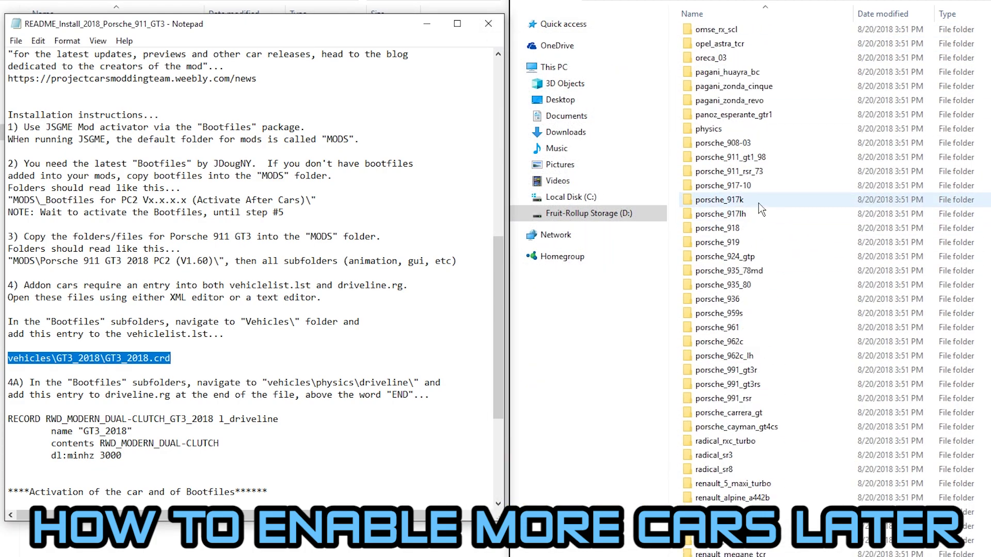
pyautogui.doubleClick(715, 257)
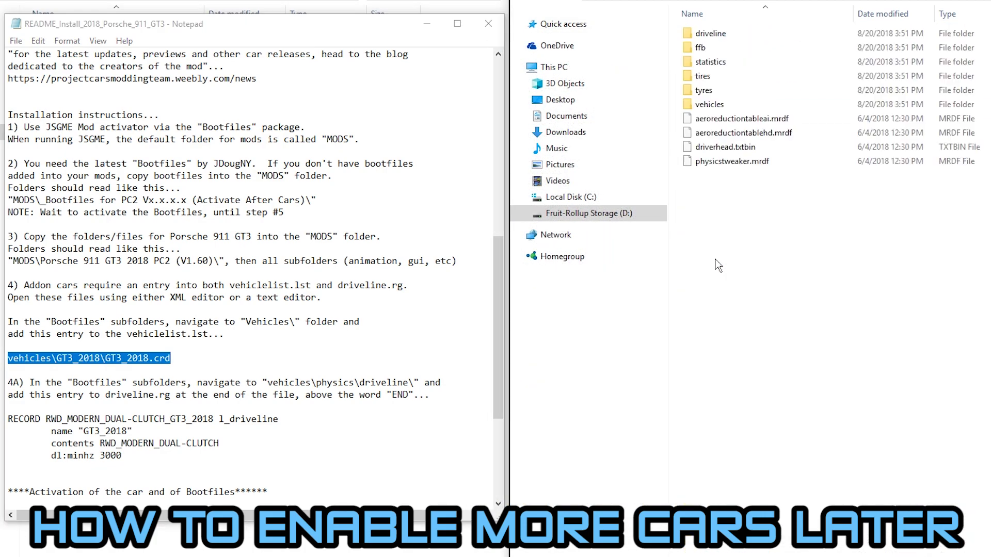
pyautogui.doubleClick(715, 34)
pyautogui.doubleClick(715, 34)
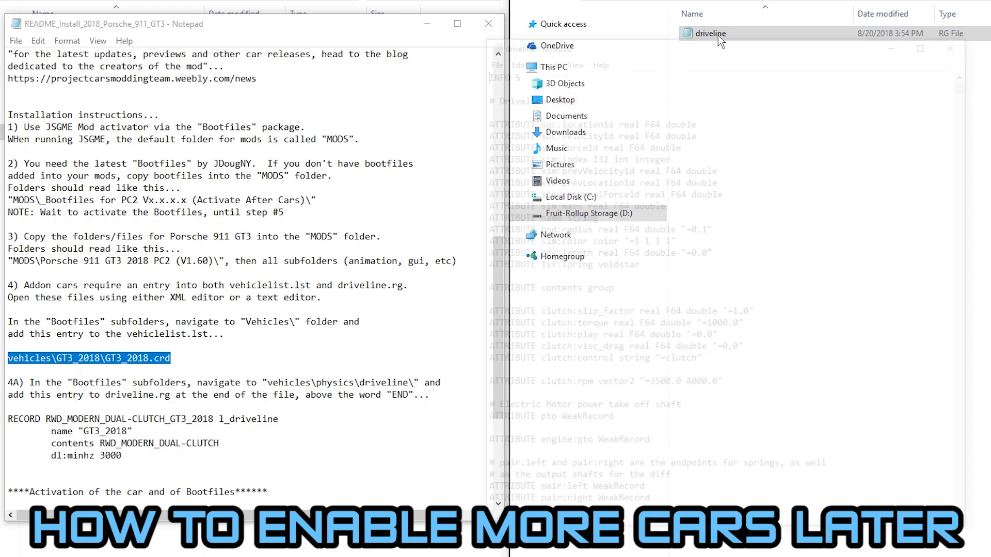
pyautogui.click(235, 434)
pyautogui.moveTo(123, 455); pyautogui.dragTo(8, 415)
pyautogui.rightClick(61, 434)
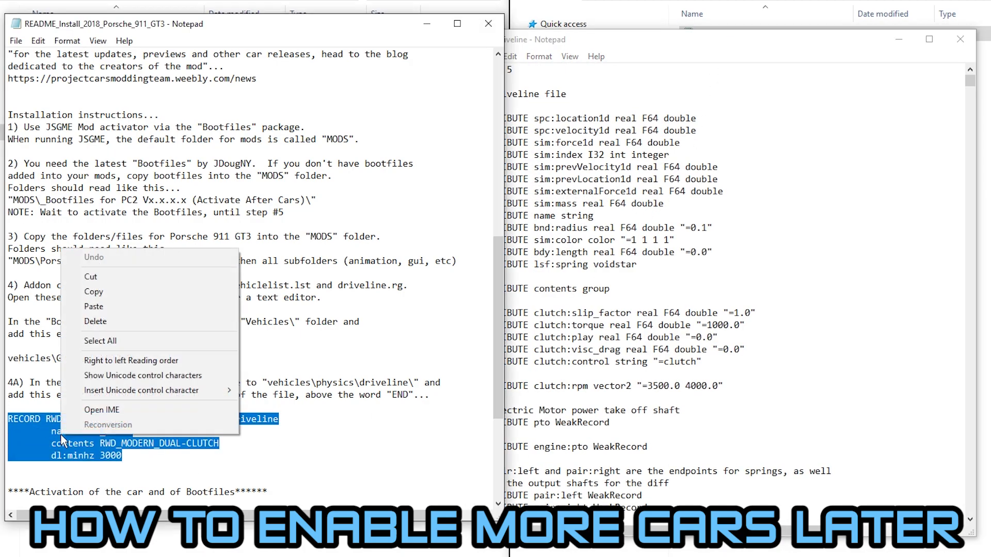
pyautogui.click(99, 292)
# - Paste the GT3_2018 record between the Ferrari_F430SC record and END in driveline, tidy the blank lines, and save and close the file
pyautogui.click(922, 96)
pyautogui.moveTo(973, 86); pyautogui.dragTo(970, 508)
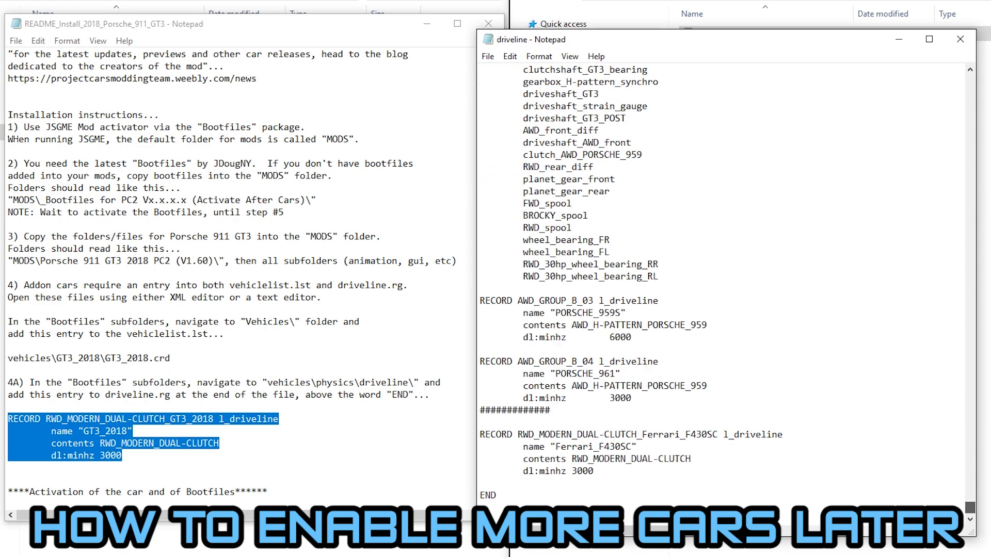
pyautogui.click(611, 473)
pyautogui.press('Return')
pyautogui.hotkey('ctrl', 'v')
pyautogui.scroll(-1, 612, 450)
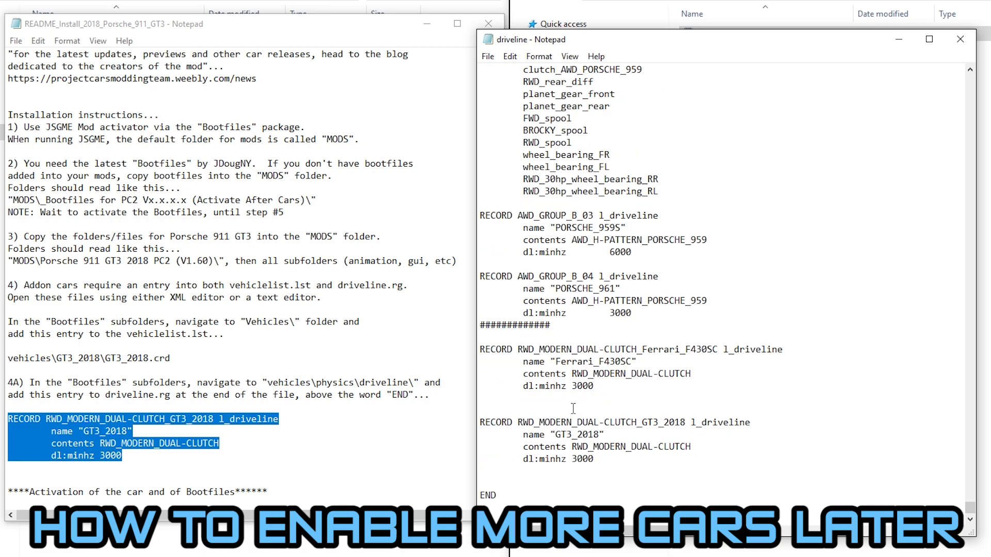
pyautogui.press('BackSpace')
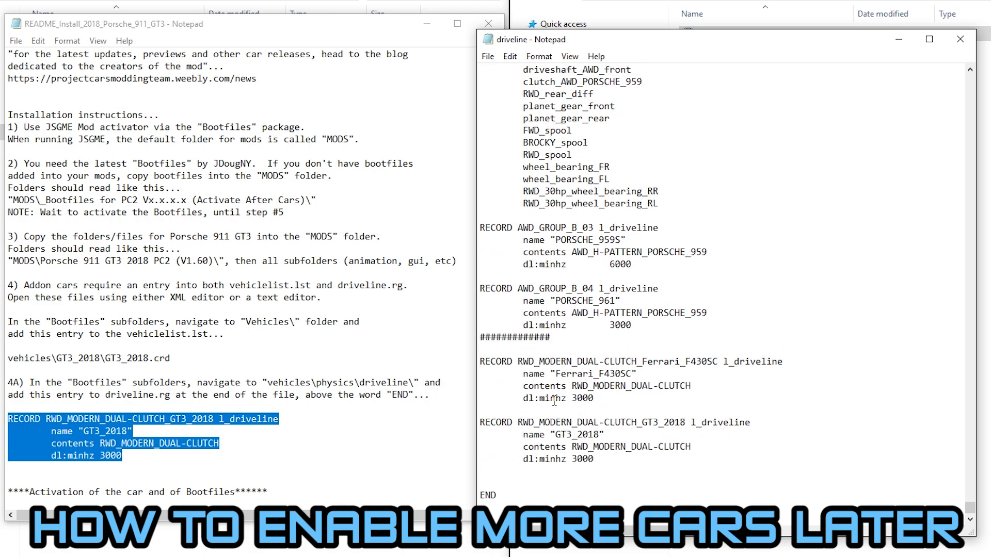
pyautogui.press('Delete')
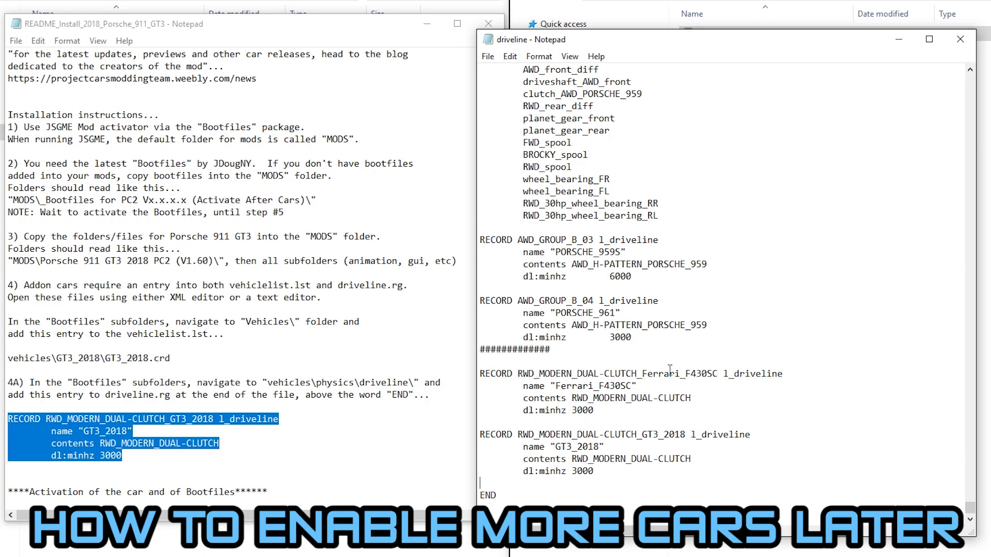
pyautogui.click(488, 56)
pyautogui.click(516, 101)
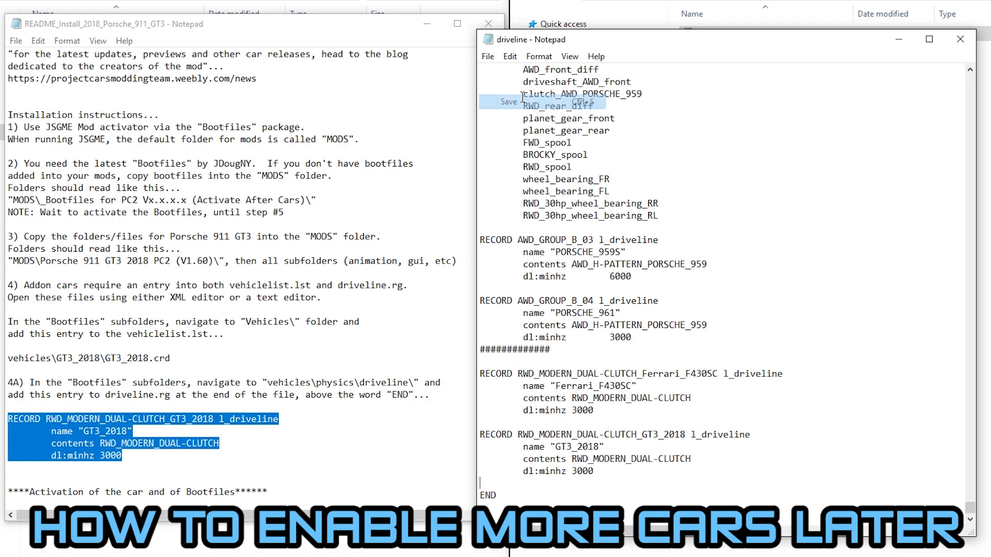
pyautogui.click(960, 40)
# - Launch JSGME from the Project CARS 2 folder and enable Porsche 911 GT3 2018 PC2 (V1.60), accepting the overlap warning
pyautogui.click(625, 2)
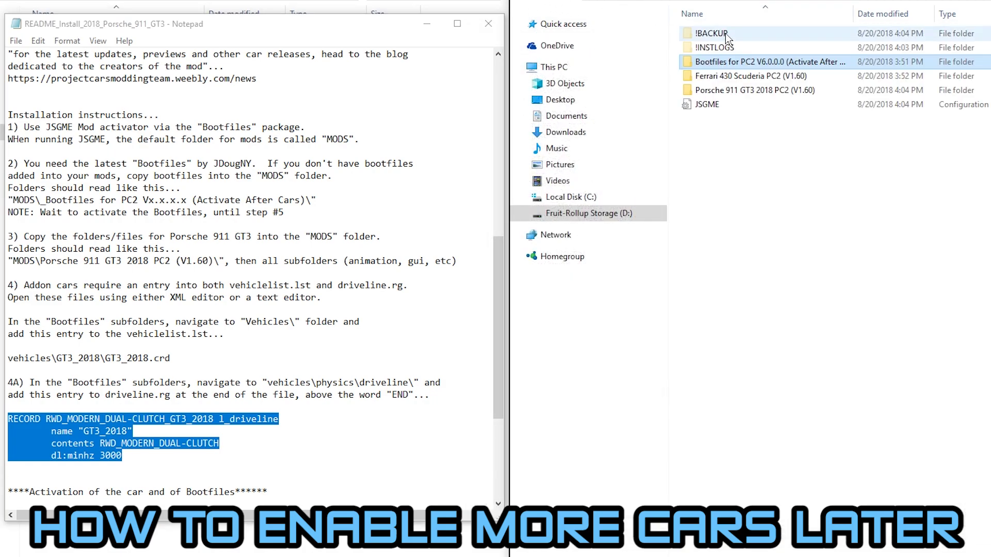
pyautogui.click(900, 4)
pyautogui.scroll(-5, 805, 283)
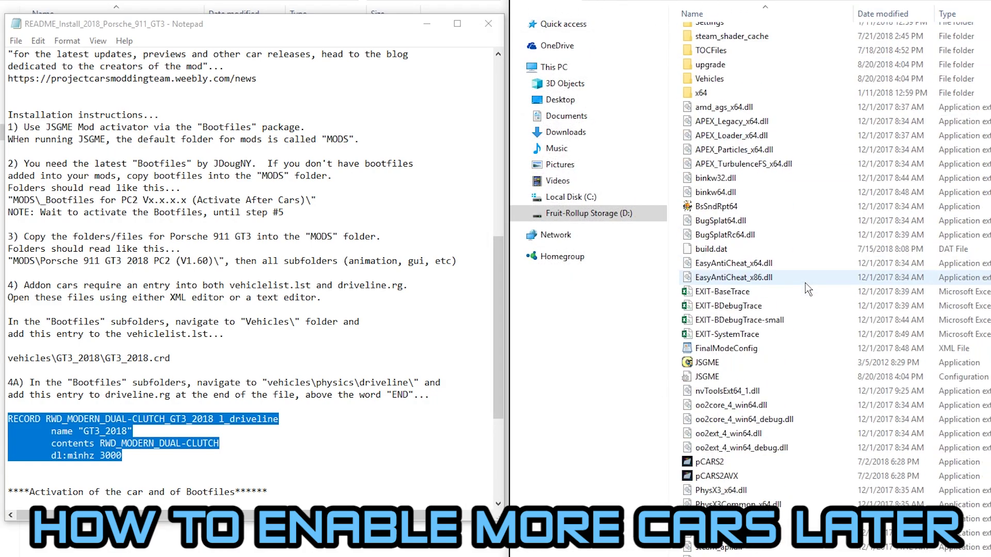
pyautogui.doubleClick(720, 364)
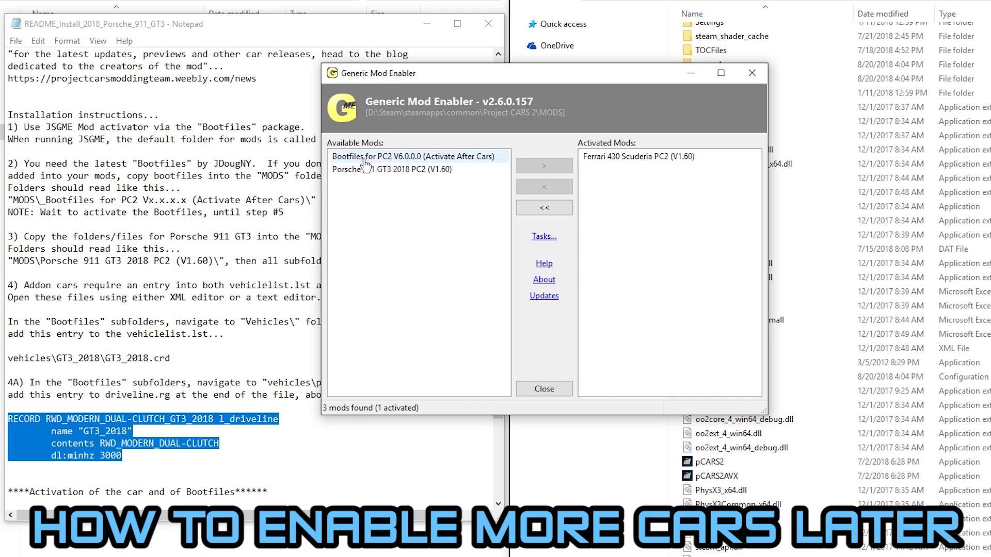
pyautogui.click(396, 171)
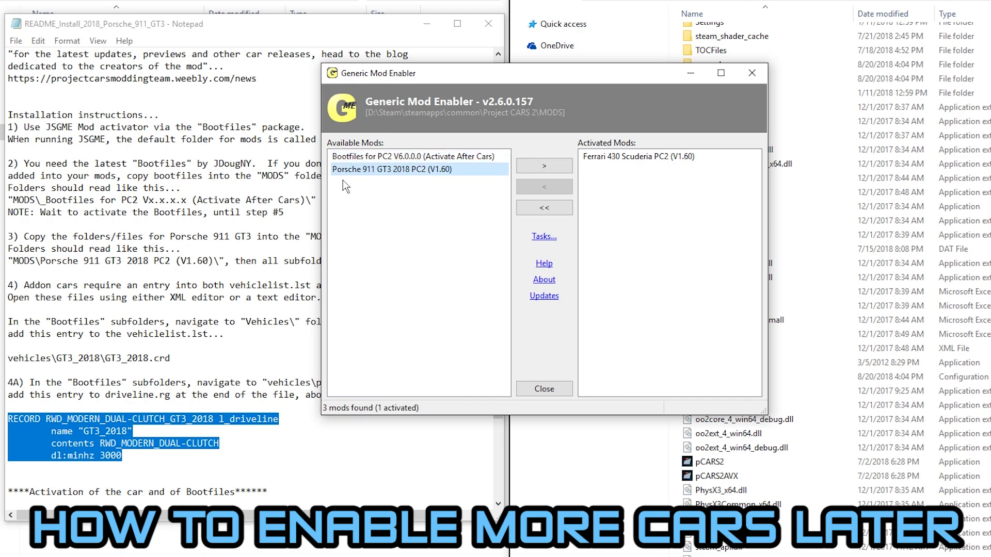
pyautogui.click(544, 165)
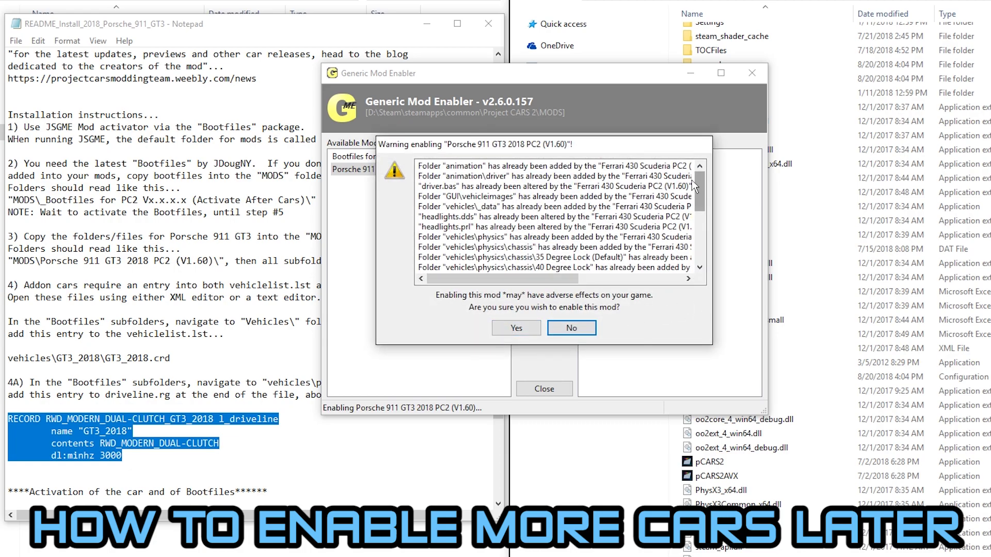
pyautogui.moveTo(701, 184)
pyautogui.mouseDown()
pyautogui.moveTo(702, 204)
pyautogui.moveTo(702, 165)
pyautogui.mouseUp()
pyautogui.click(529, 330)
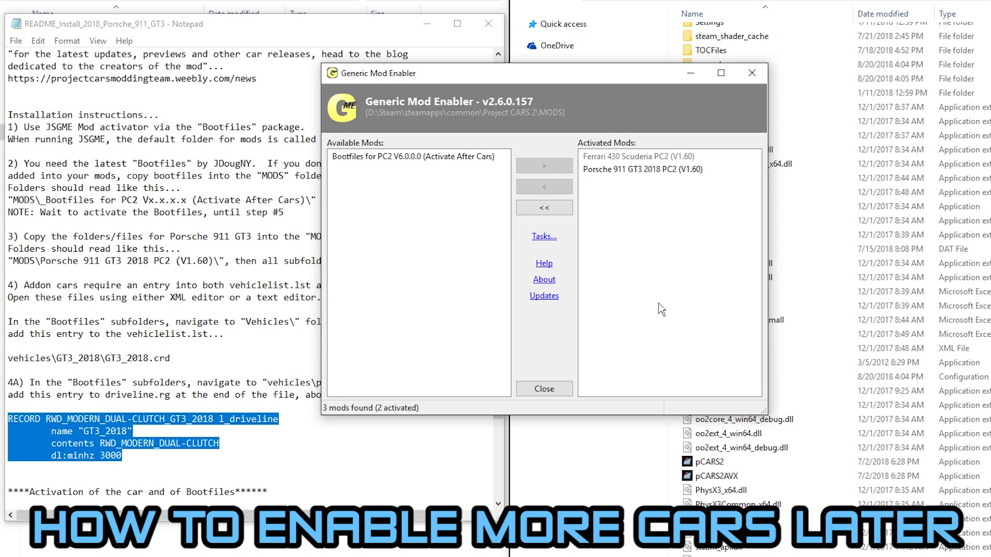
# - Enable Bootfiles for PC2 V6.0.0.0 (Activate After Cars) and accept the overlap warning
pyautogui.click(454, 156)
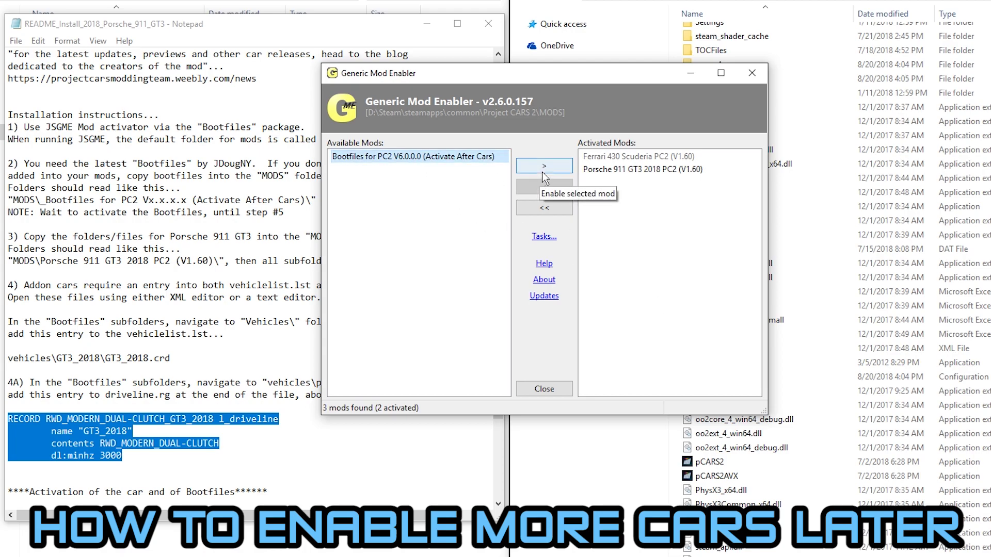
pyautogui.click(556, 166)
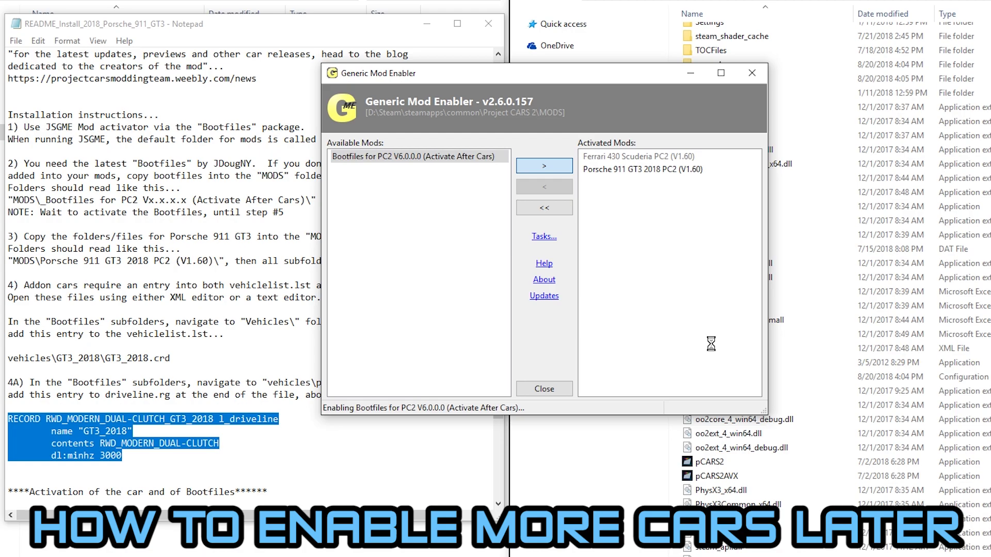
pyautogui.click(517, 328)
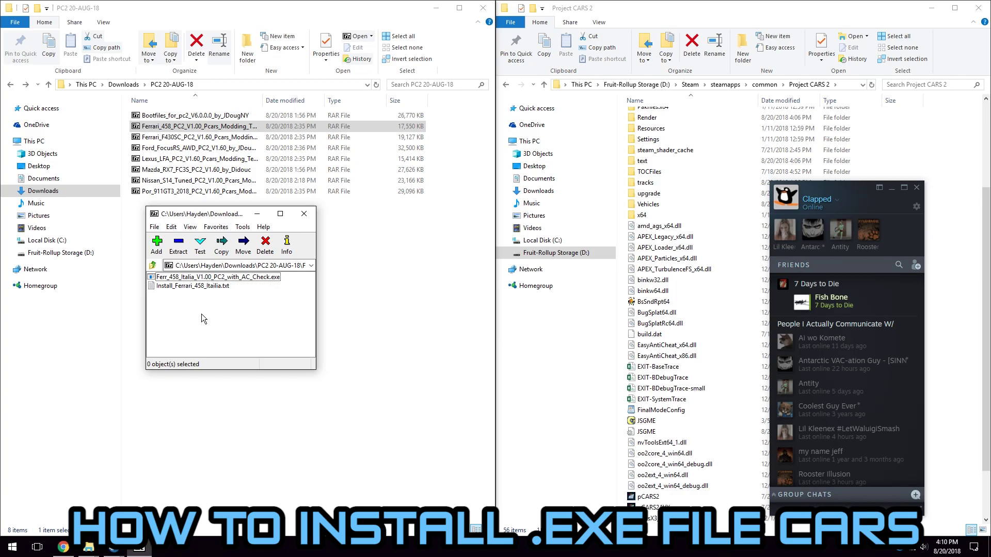
# - Run Ferr_458_Italia_V1.00_PC2_with_AC_Check.exe from the archive, allow the unverified publisher, and continue past the setup information page
pyautogui.doubleClick(208, 281)
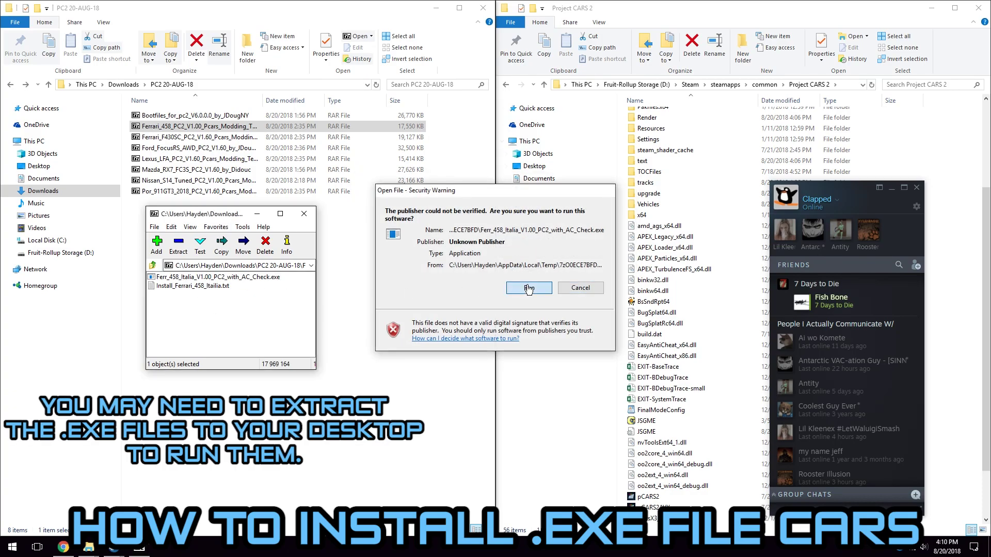
pyautogui.click(537, 288)
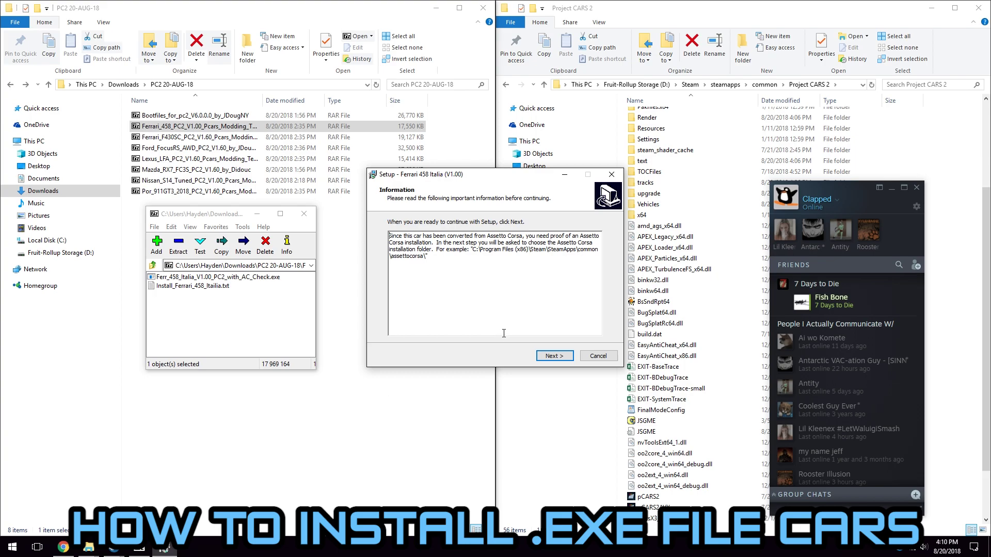
pyautogui.click(551, 356)
# - Choose D:\Steam\steamapps\common\assettocorsa as the Assetto Corsa installation folder and continue the setup
pyautogui.click(586, 237)
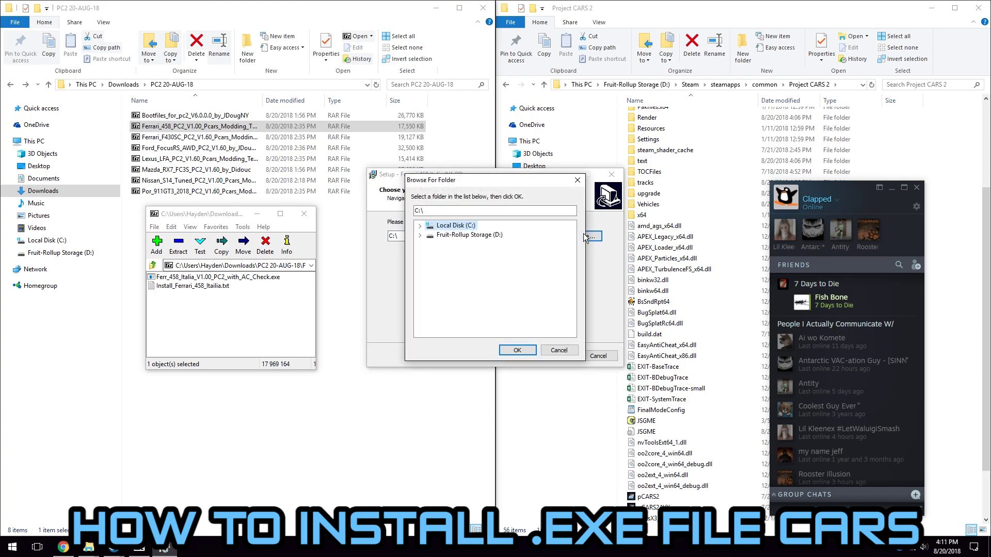
pyautogui.click(420, 235)
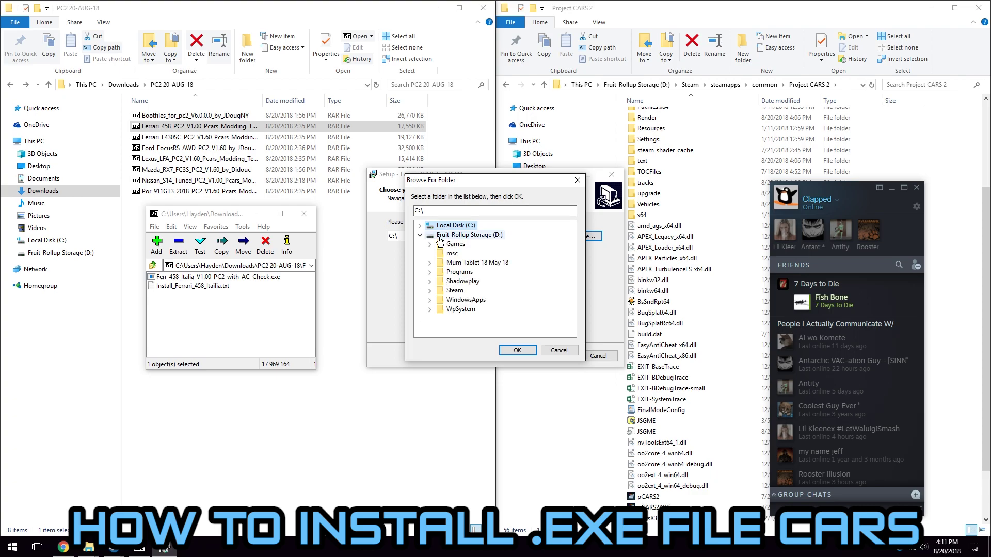
pyautogui.click(451, 292)
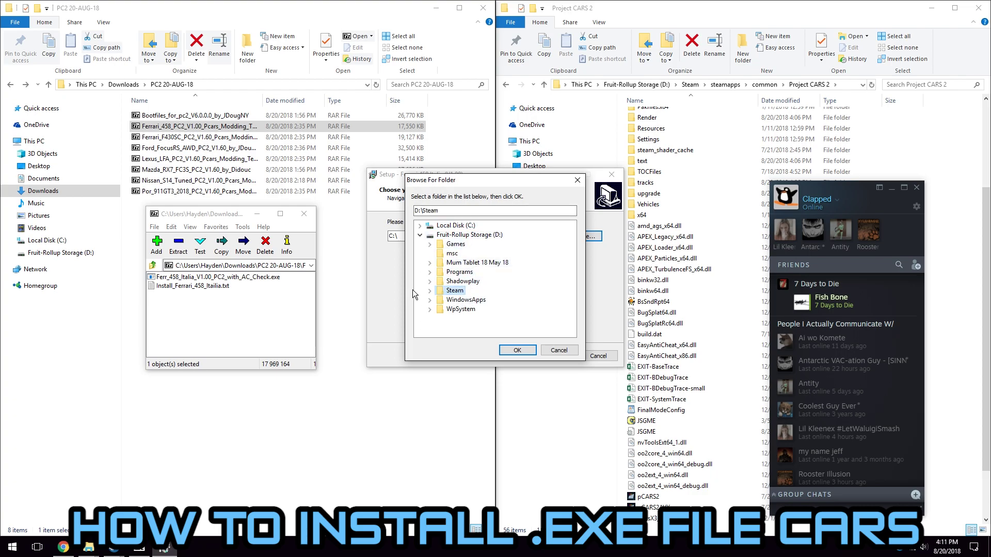
pyautogui.click(429, 290)
pyautogui.scroll(-3, 434, 286)
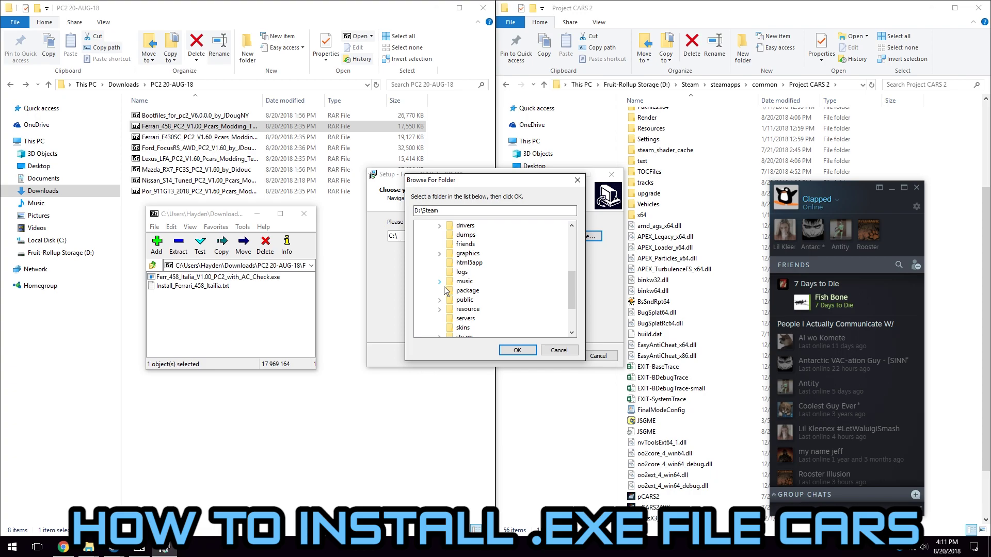
pyautogui.scroll(-1, 445, 270)
pyautogui.click(440, 319)
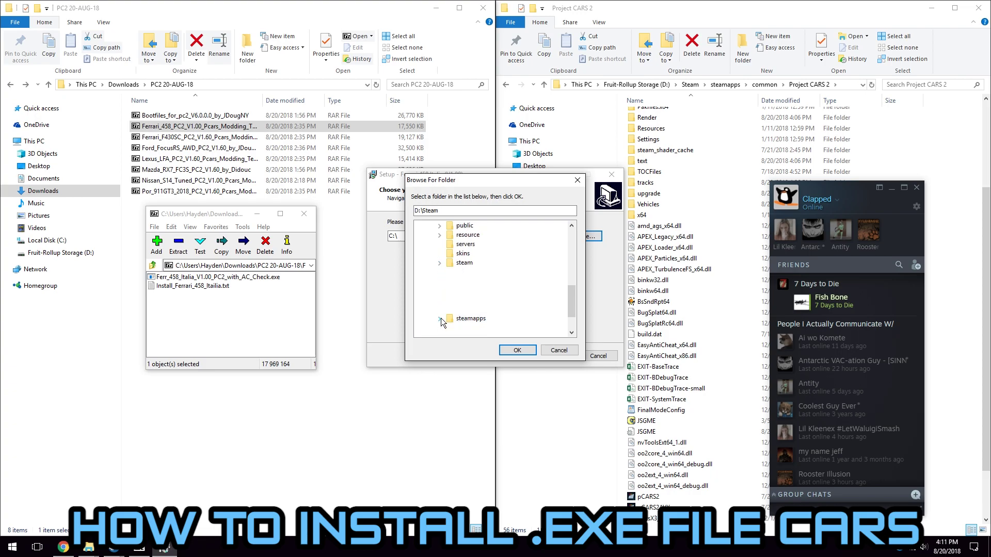
pyautogui.click(450, 244)
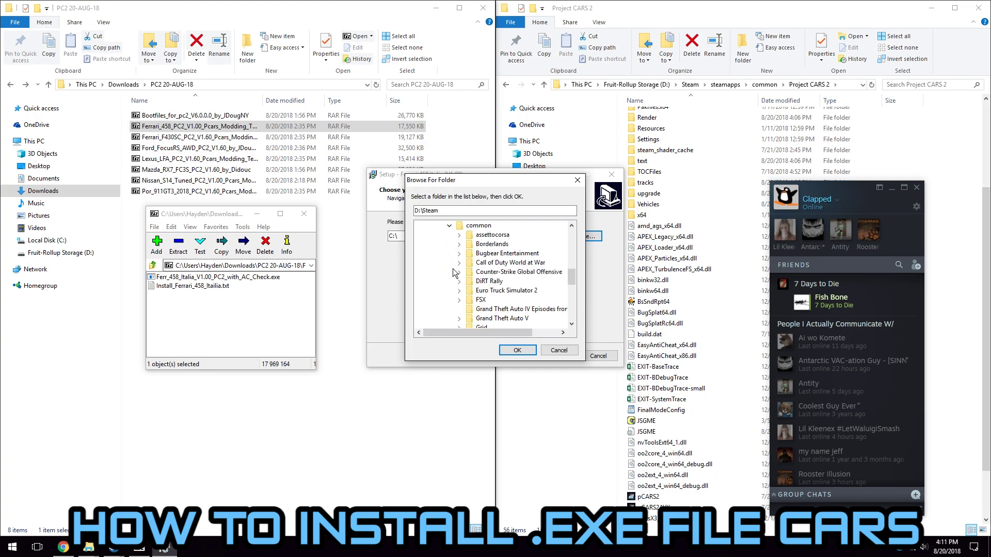
pyautogui.click(504, 309)
pyautogui.click(517, 349)
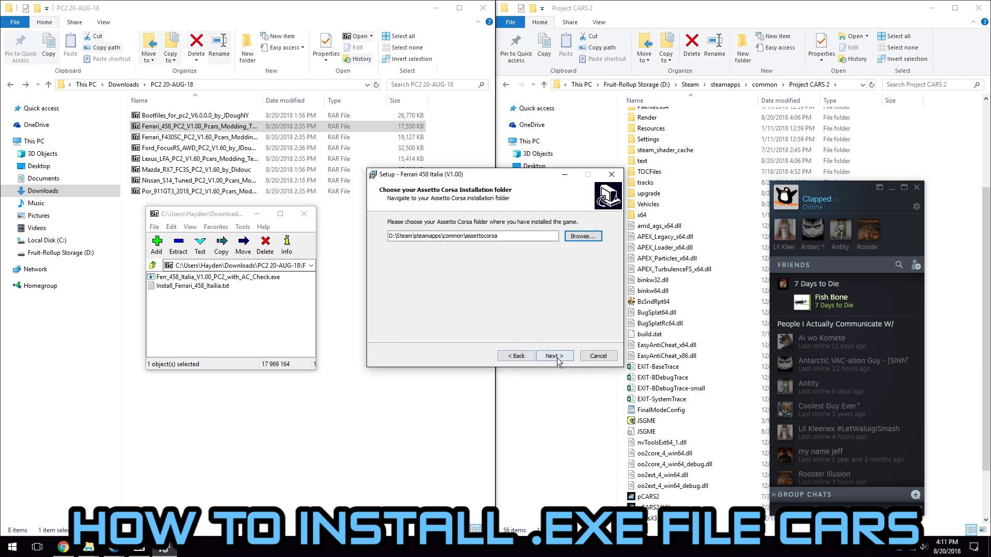
pyautogui.click(555, 356)
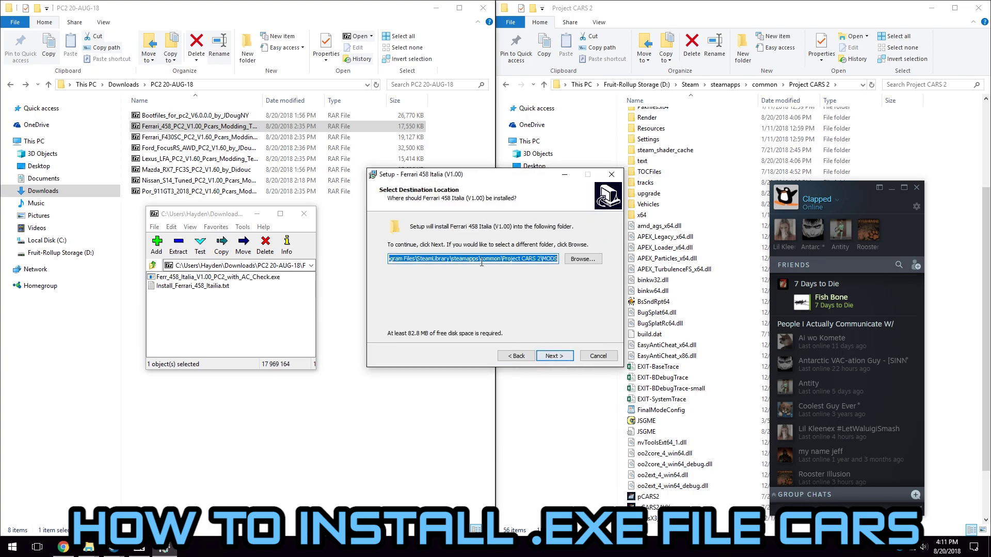
# - Try D:\Steam\steamapps\common\Project CARS 2 as the install destination, and decline installing into that existing folder
pyautogui.moveTo(448, 258); pyautogui.dragTo(371, 257)
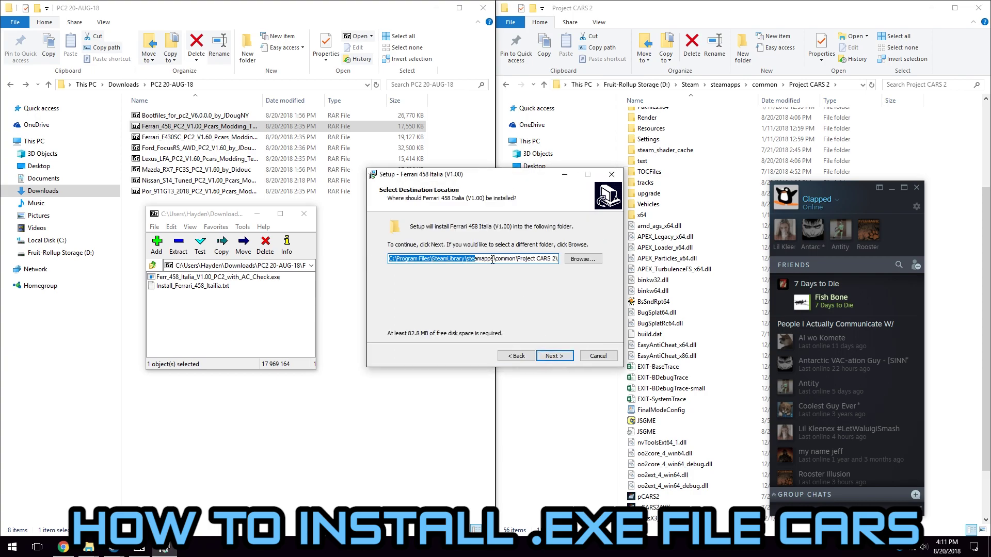
pyautogui.click(576, 263)
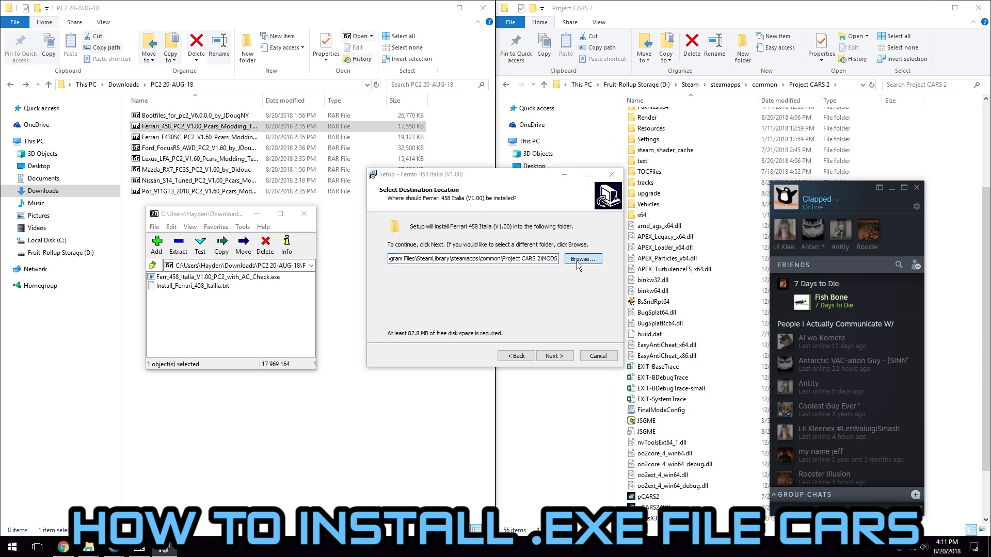
pyautogui.click(837, 85)
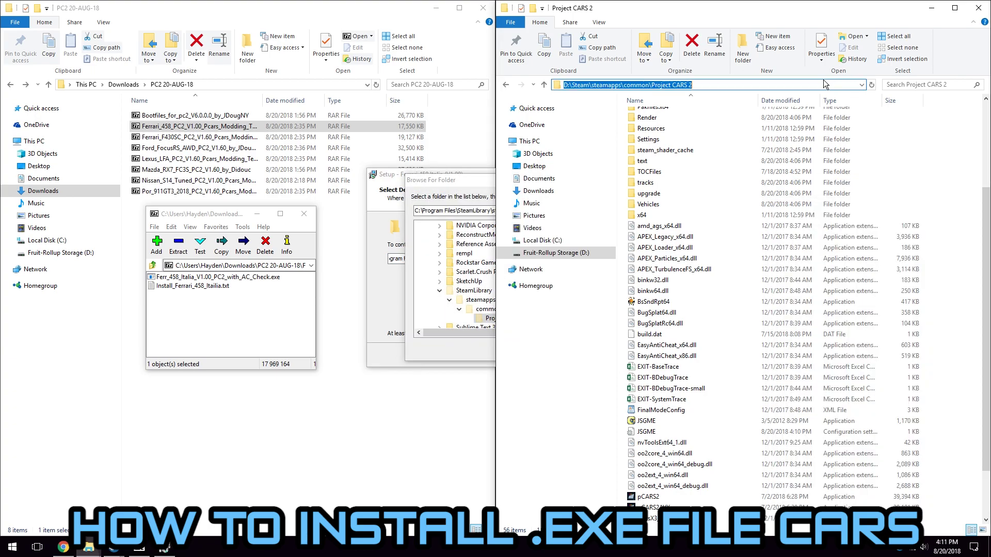
pyautogui.rightClick(825, 82)
pyautogui.click(841, 115)
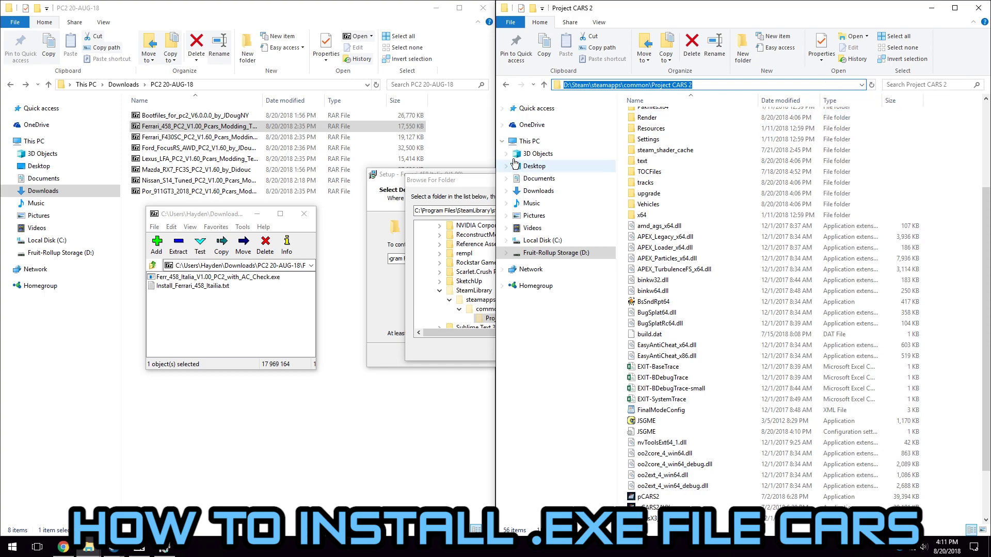
pyautogui.click(495, 206)
pyautogui.doubleClick(532, 211)
pyautogui.hotkey('ctrl', 'a')
pyautogui.hotkey('ctrl', 'v')
pyautogui.press('Return')
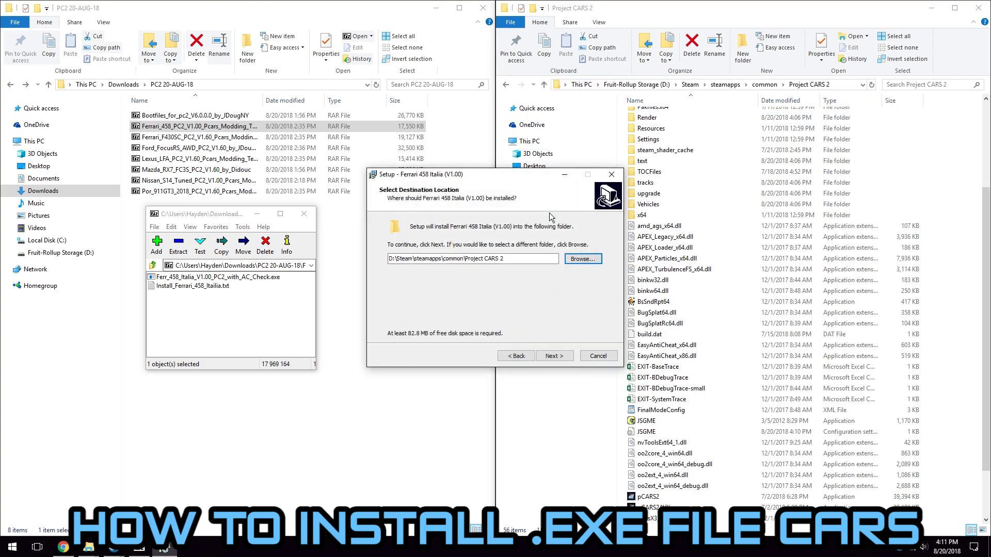
pyautogui.click(562, 356)
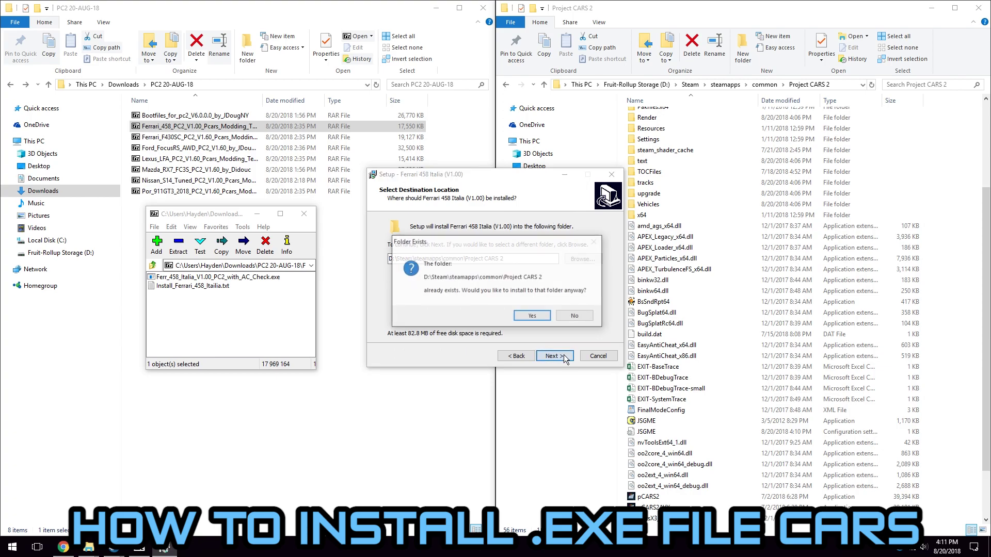
pyautogui.click(575, 318)
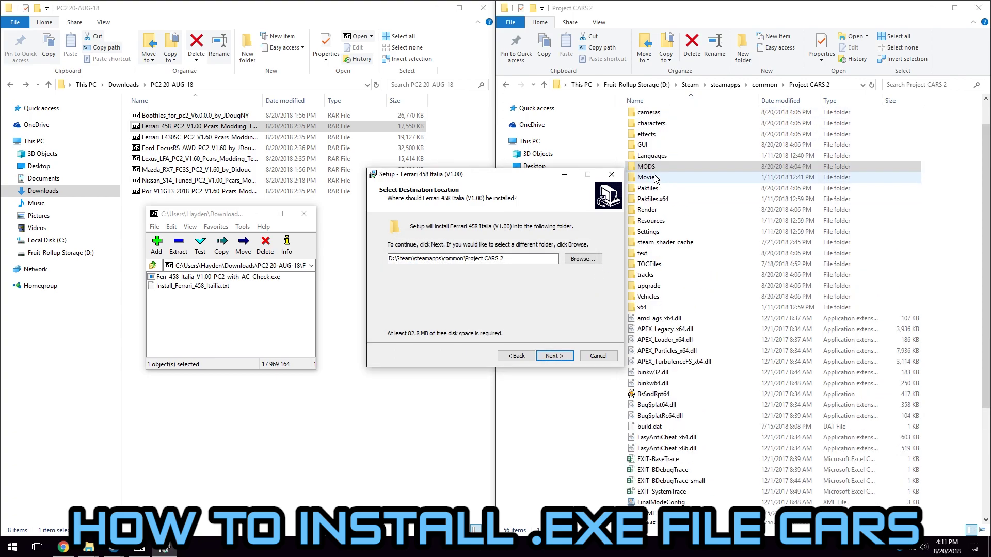
# - Open the MODS folder of Project CARS 2 and use its path, D:\Steam\steamapps\common\Project CARS 2\MODS, as the install destination
pyautogui.scroll(3, 654, 174)
pyautogui.click(653, 170)
pyautogui.doubleClick(653, 170)
pyautogui.click(839, 84)
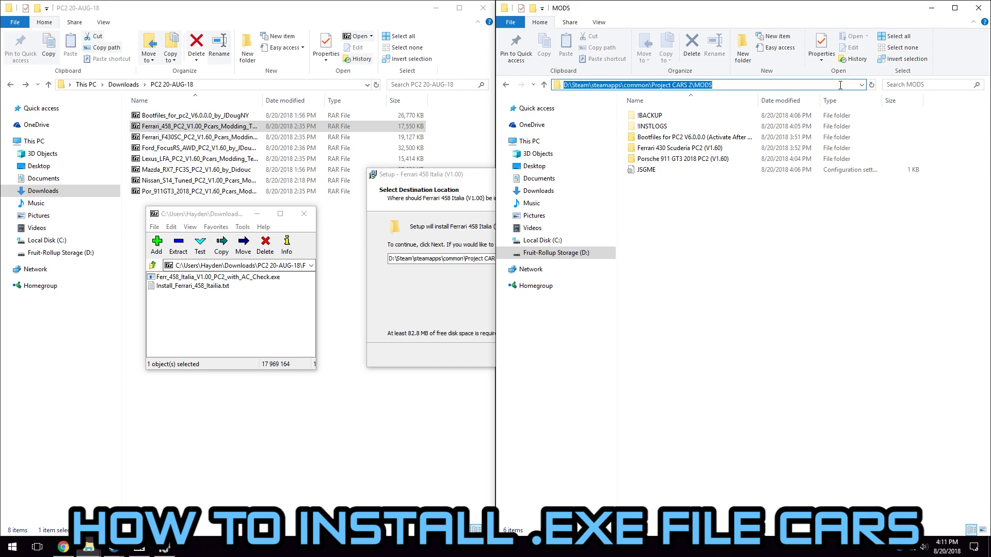
pyautogui.click(461, 285)
pyautogui.click(533, 259)
pyautogui.hotkey('ctrl', 'a')
pyautogui.hotkey('ctrl', 'v')
# - Accept installing into the existing MODS folder, install Ferrari 458 Italia (V1.00), and finish the setup
pyautogui.click(550, 356)
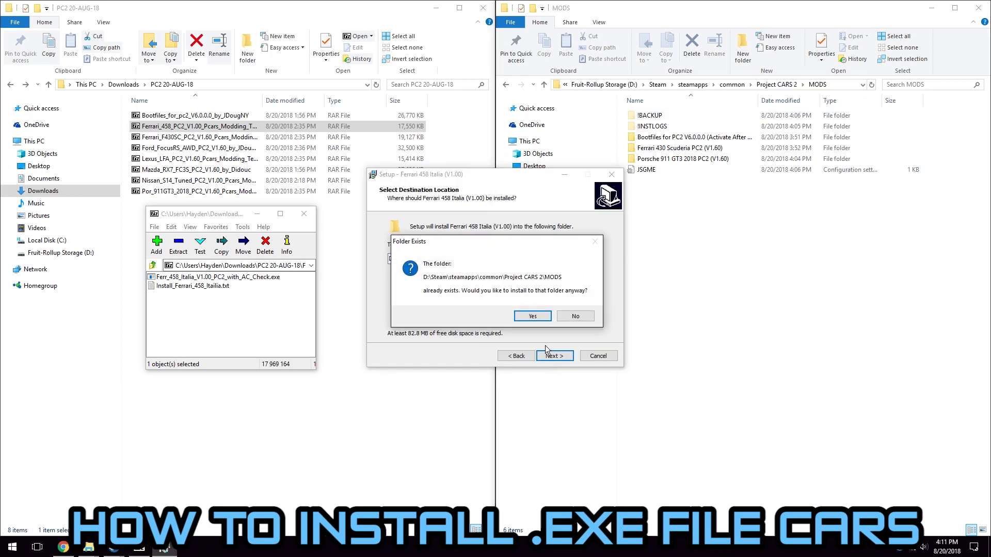
pyautogui.click(534, 317)
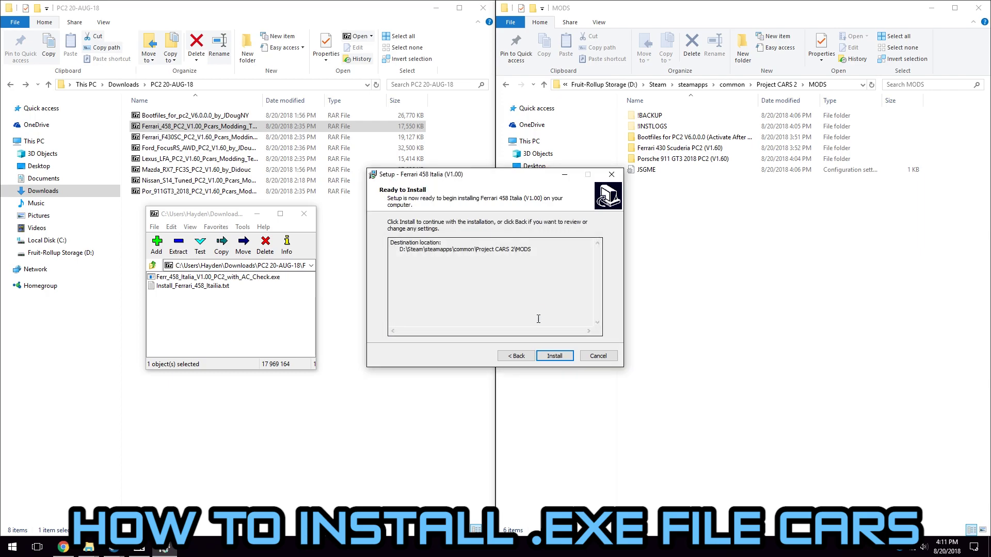
pyautogui.click(547, 354)
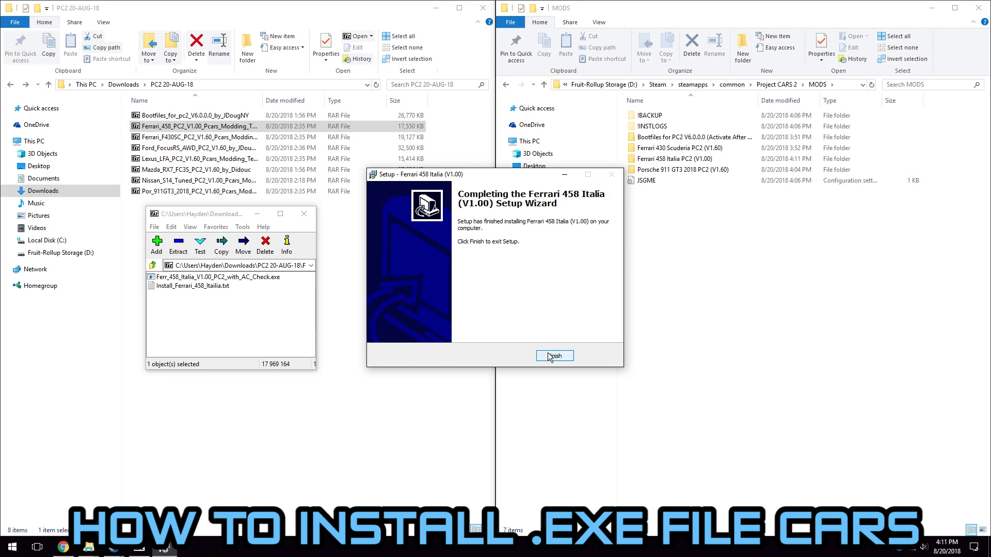
pyautogui.click(555, 356)
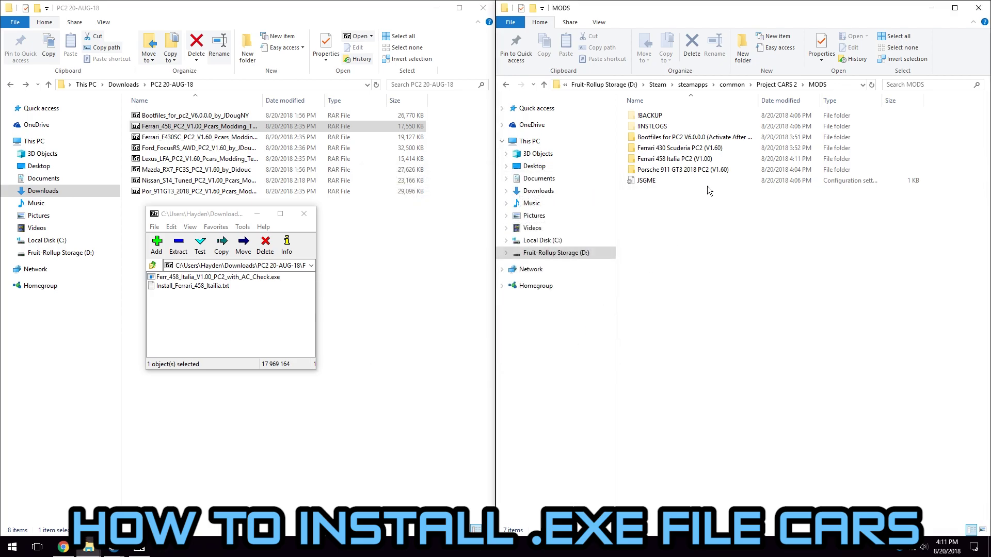
# - Check the contents of the Ferrari 458 Italia PC2 (V1.00) and Ferrari 430 Scuderia PC2 (V1.60) folders, and return to MODS
pyautogui.doubleClick(694, 162)
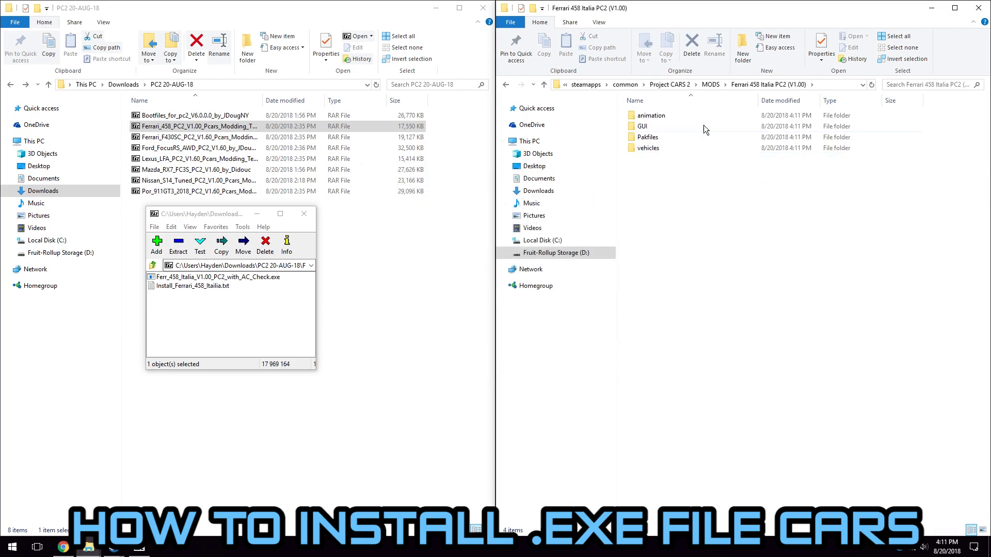
pyautogui.click(505, 84)
pyautogui.press('Up')
pyautogui.press('Return')
pyautogui.click(506, 84)
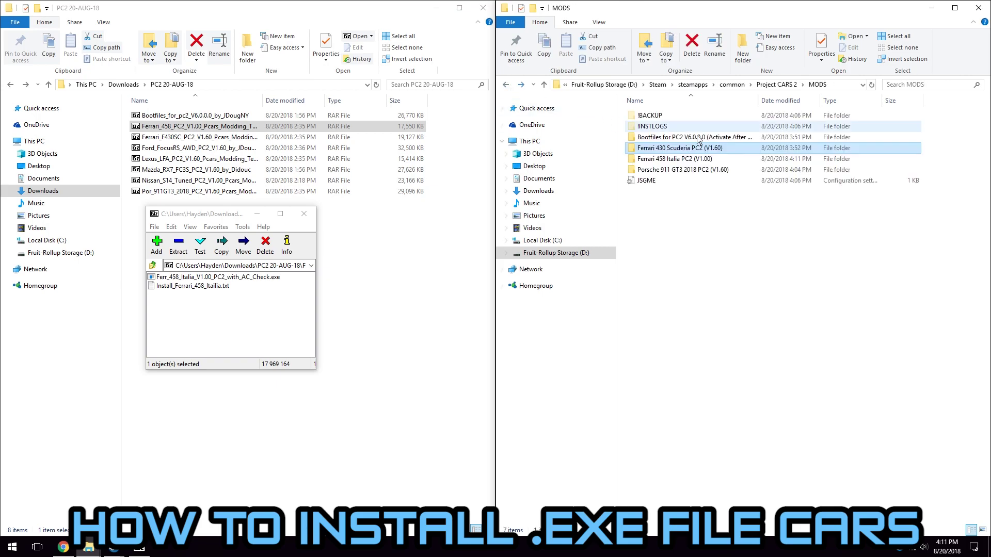
# - Open the vehiclelist file from the vehicles subfolder of Bootfiles for PC2 V6.0.0.0 (Activate After Cars)
pyautogui.doubleClick(655, 137)
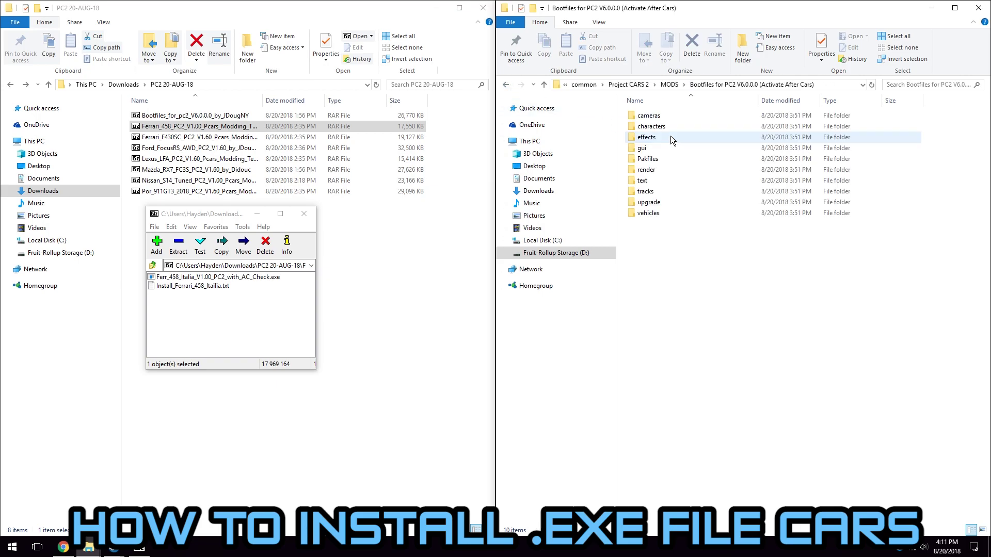
pyautogui.doubleClick(656, 212)
pyautogui.moveTo(986, 140); pyautogui.dragTo(986, 479)
pyautogui.doubleClick(653, 519)
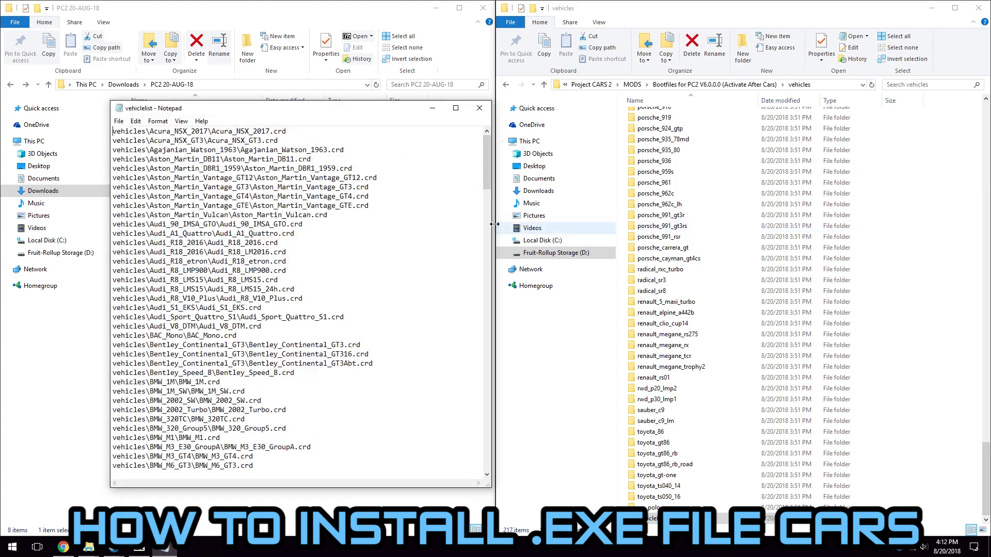
# - Open Install_Ferrari_458_Itailia.txt from the archive at its installation instructions and arrange it side by side with vehiclelist
pyautogui.moveTo(258, 108); pyautogui.dragTo(556, 145)
pyautogui.doubleClick(206, 226)
pyautogui.scroll(-2, 265, 310)
pyautogui.scroll(-5, 265, 309)
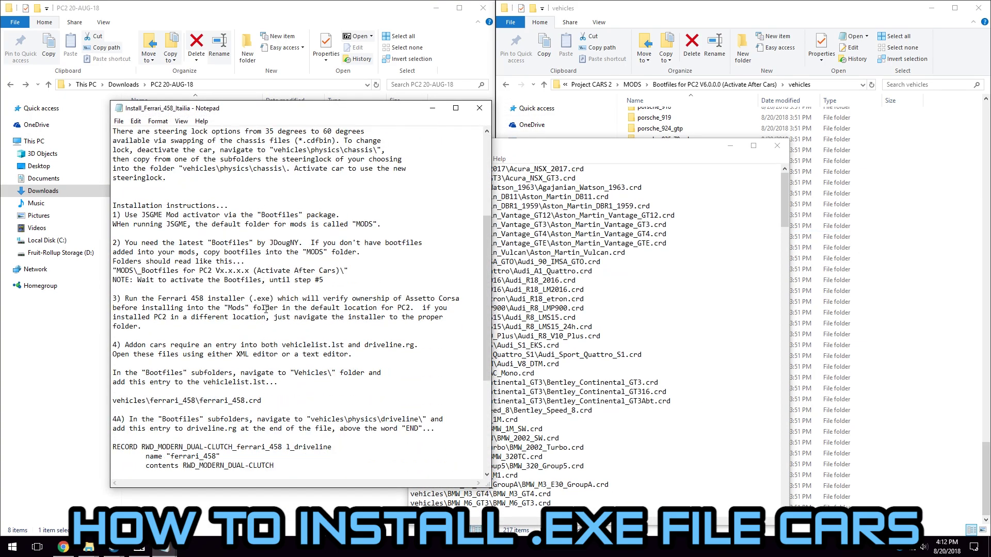
pyautogui.moveTo(367, 109); pyautogui.dragTo(283, 105)
pyautogui.click(506, 159)
pyautogui.click(545, 147)
pyautogui.moveTo(545, 147); pyautogui.dragTo(548, 107)
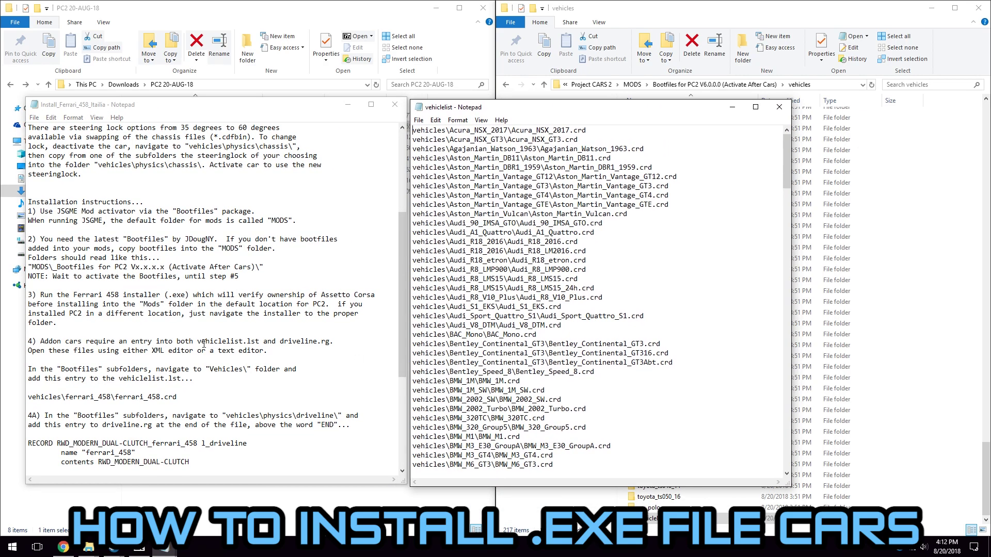
# - Copy the vehicles\ferrari_458\ferrari_458.crd entry from the readme onto a new line below Ferrari_365GTB4_Competizione in vehiclelist
pyautogui.moveTo(176, 398); pyautogui.dragTo(28, 399)
pyautogui.rightClick(68, 398)
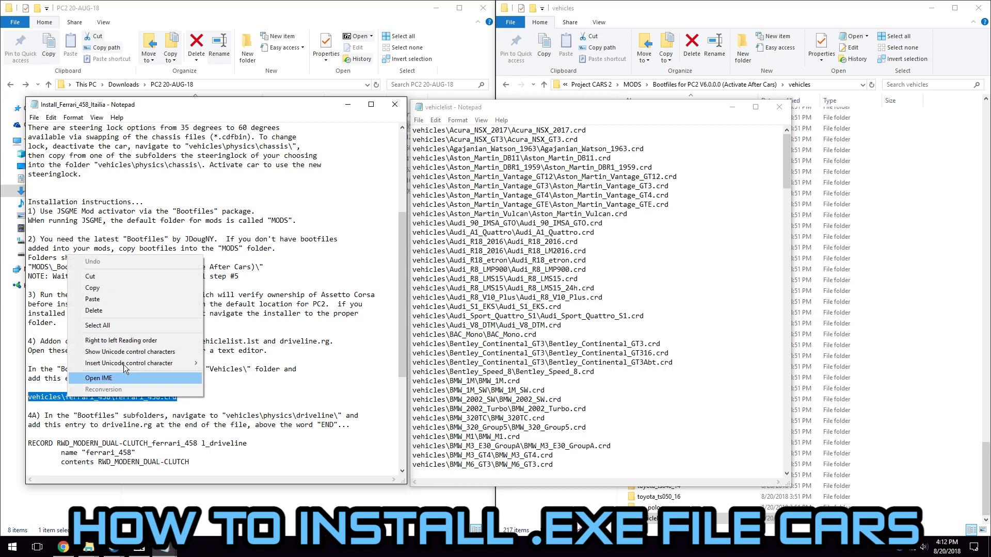
pyautogui.click(93, 288)
pyautogui.moveTo(784, 164); pyautogui.dragTo(788, 224)
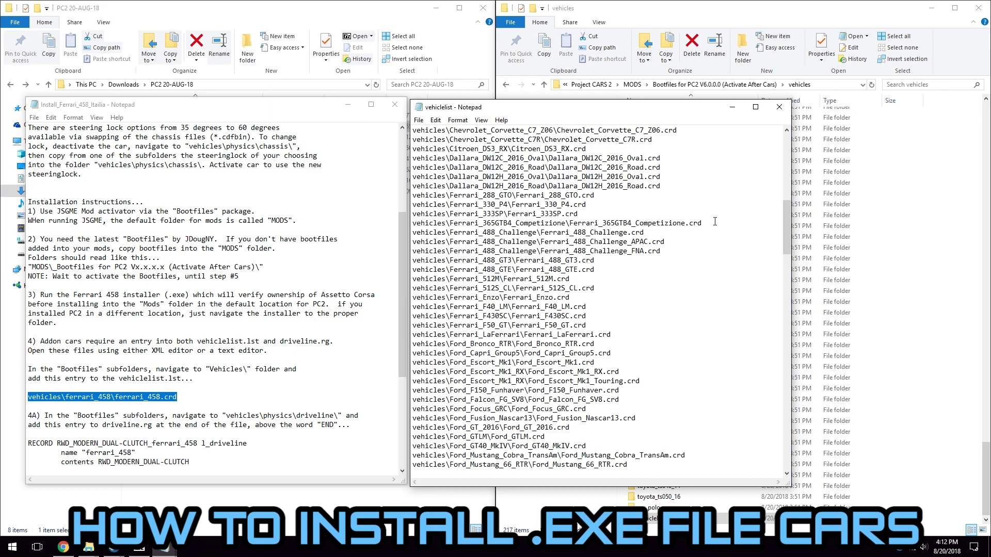
pyautogui.press('Return')
pyautogui.hotkey('ctrl', 'v')
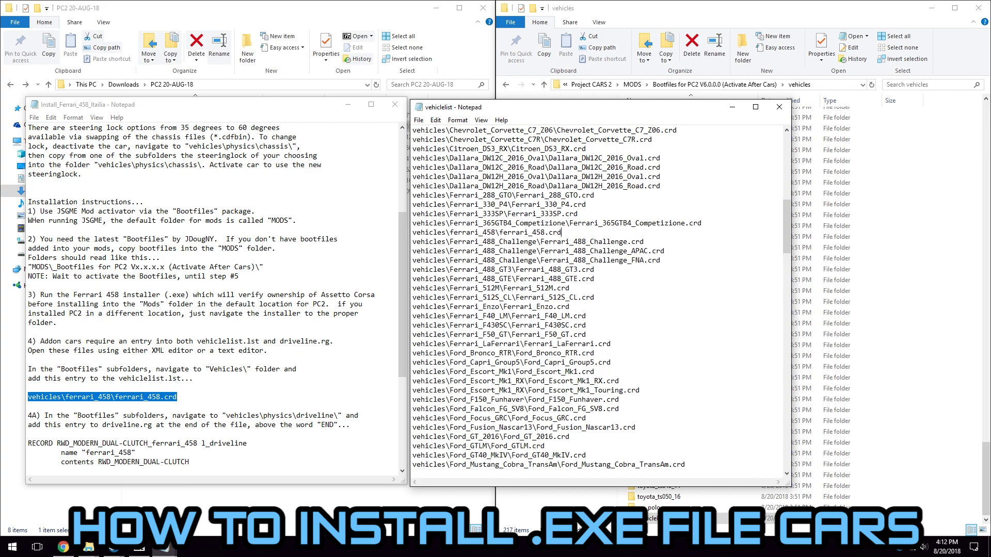
# - Save the vehiclelist file and close it
pyautogui.click(418, 120)
pyautogui.click(433, 151)
pyautogui.click(779, 107)
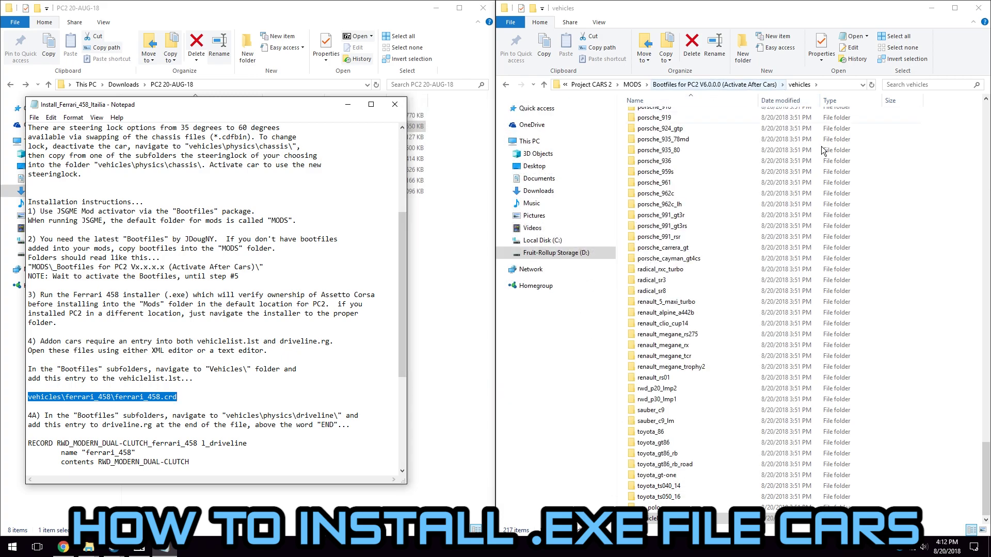
# - Open the driveline file from the Bootfiles vehicles\physics\driveline folder
pyautogui.scroll(8, 681, 301)
pyautogui.click(647, 287)
pyautogui.doubleClick(647, 287)
pyautogui.doubleClick(651, 117)
pyautogui.doubleClick(652, 116)
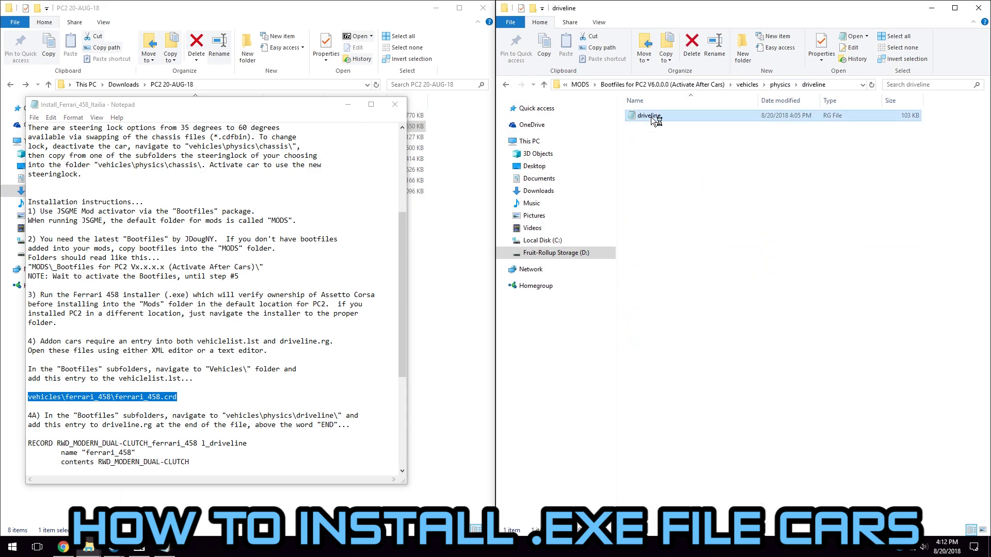
# - Go to the end of the driveline file and copy the four-line RWD_MODERN_DUAL-CLUTCH_ferrari_458 record from the readme
pyautogui.moveTo(785, 149); pyautogui.dragTo(758, 467)
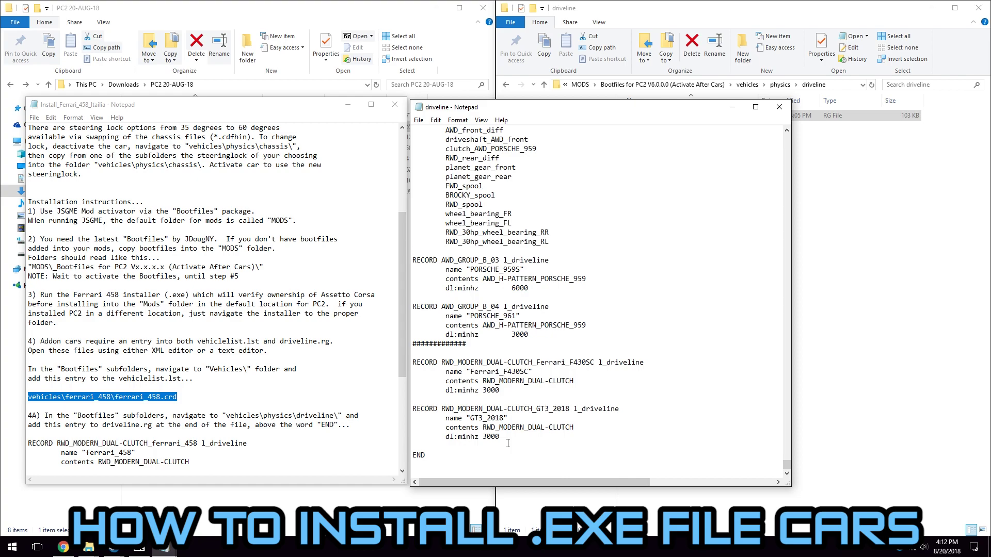
pyautogui.scroll(-1, 192, 455)
pyautogui.moveTo(122, 447); pyautogui.dragTo(28, 416)
pyautogui.rightClick(63, 423)
pyautogui.click(85, 316)
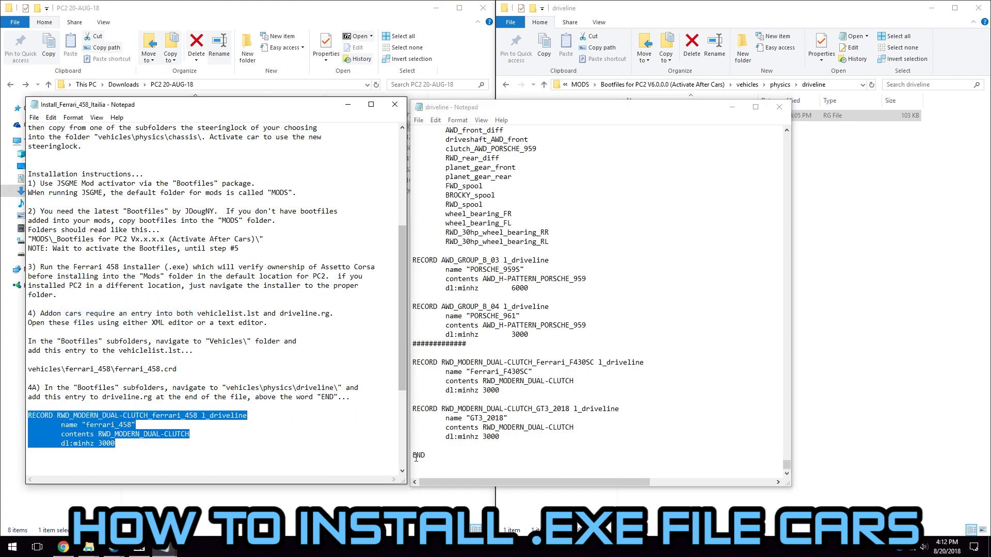
# - Paste the ferrari_458 driveline record above END at the end of the driveline file, leaving a blank line before END
pyautogui.click(458, 446)
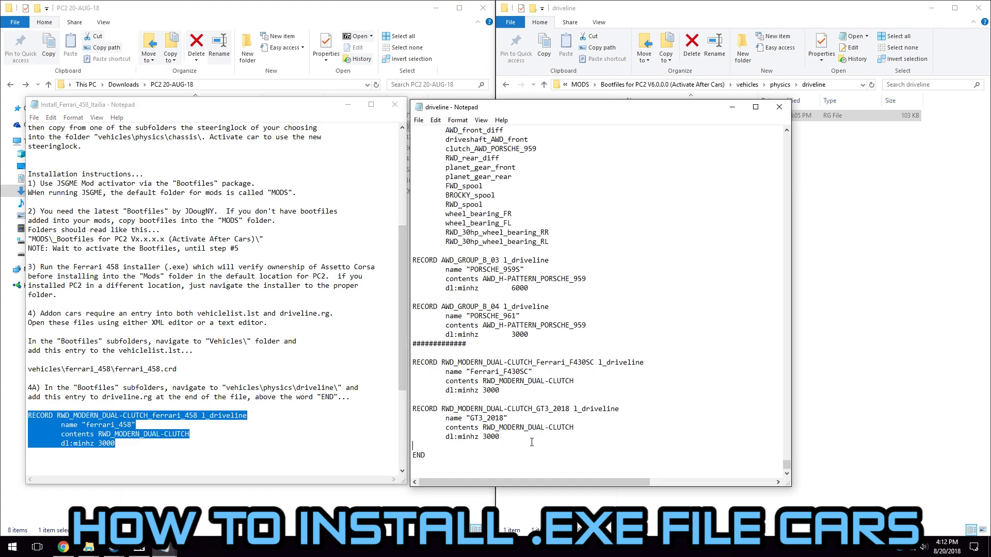
pyautogui.hotkey('ctrl', 'v')
pyautogui.press('Return')
pyautogui.scroll(-1, 515, 429)
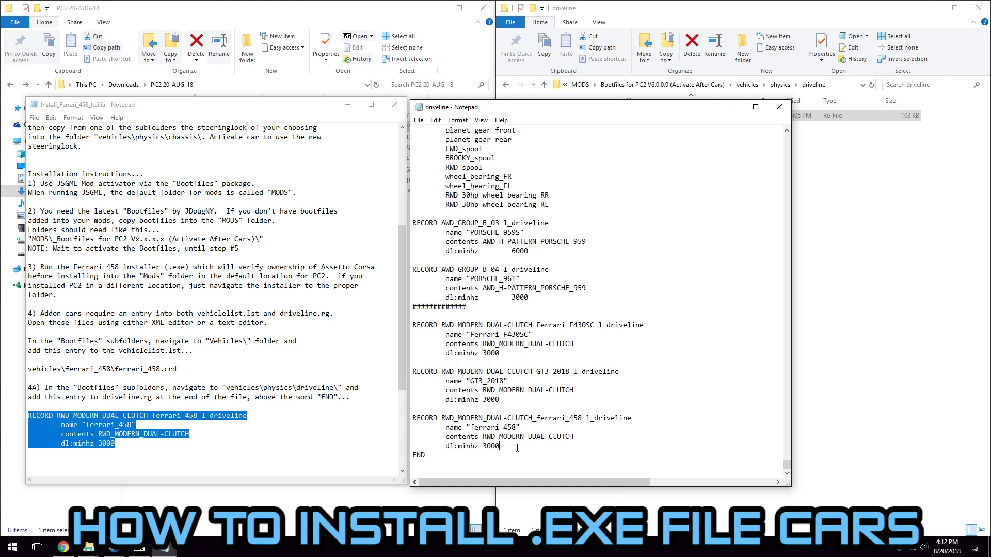
# - Save the driveline file and close it
pyautogui.click(419, 120)
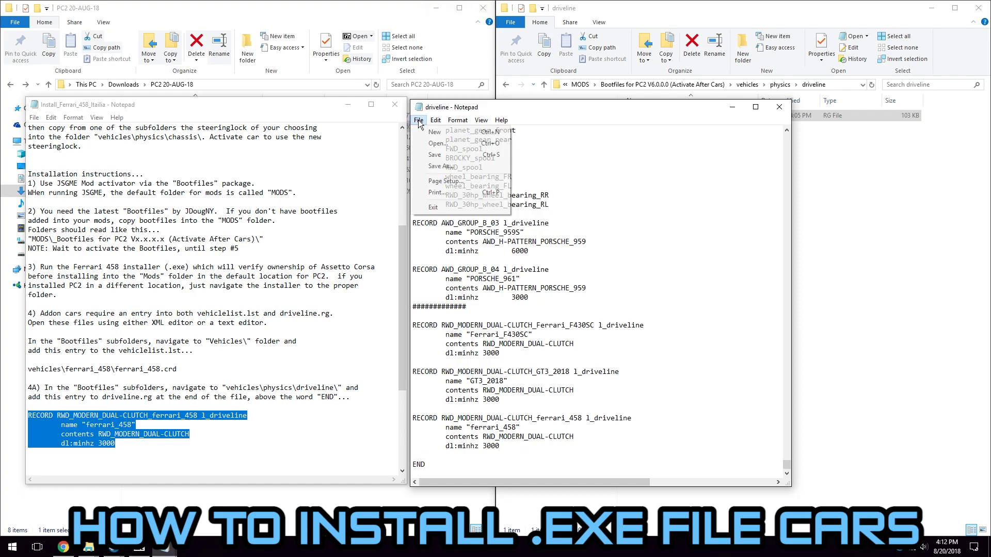
pyautogui.click(433, 153)
pyautogui.click(780, 106)
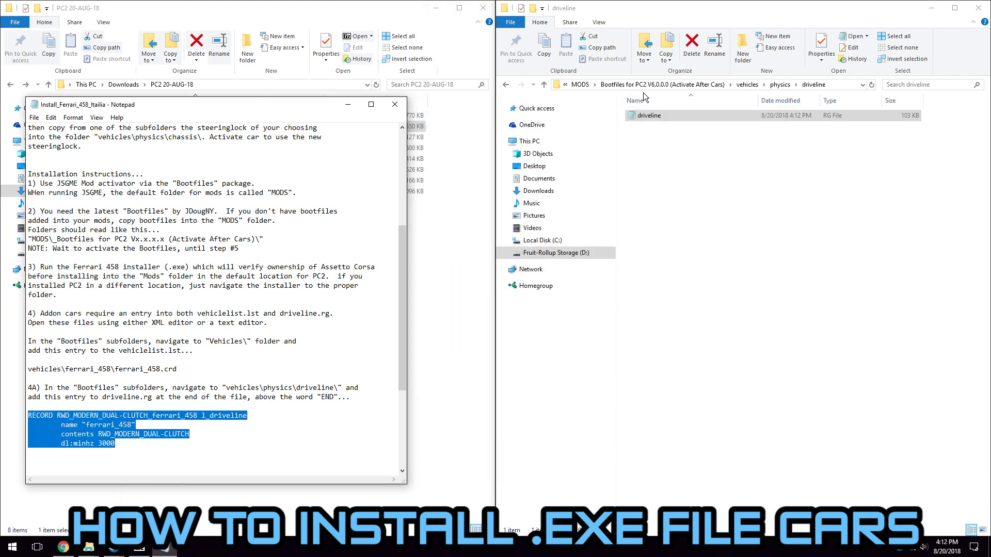
# - Launch JSGME from the Project CARS 2 folder and deactivate Bootfiles for PC2 V6.0.0.0 (Activate After Cars)
pyautogui.click(581, 84)
pyautogui.click(785, 84)
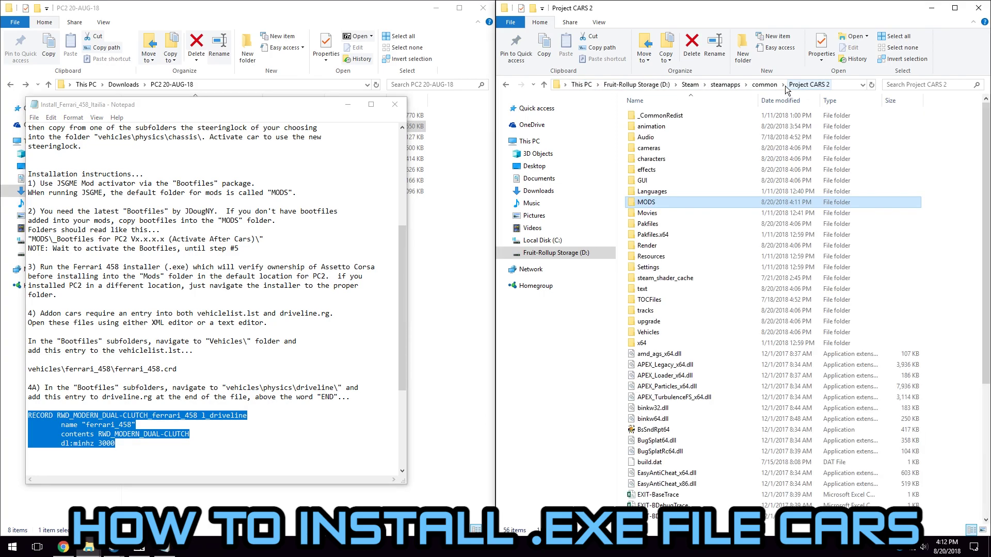
pyautogui.scroll(-6, 735, 352)
pyautogui.click(654, 356)
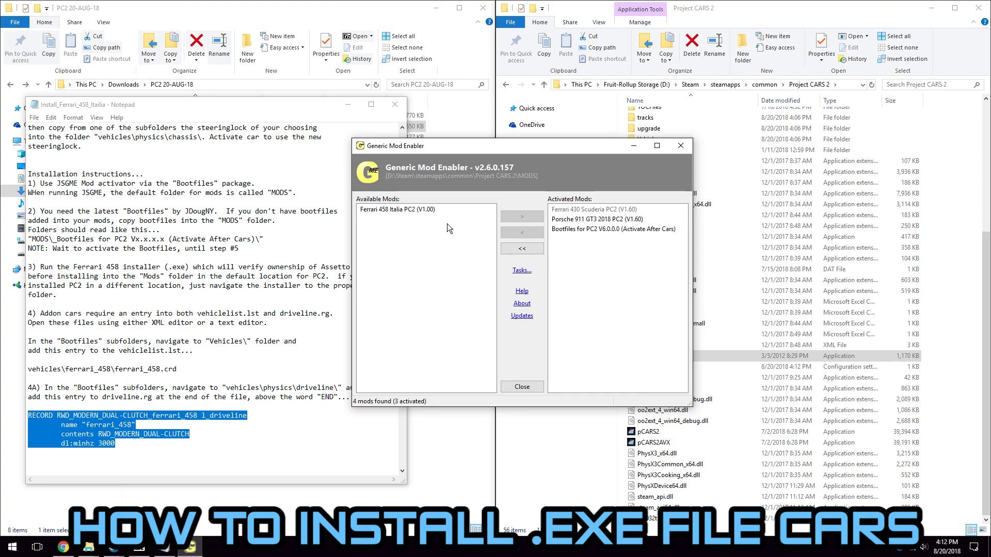
pyautogui.click(594, 229)
pyautogui.click(520, 232)
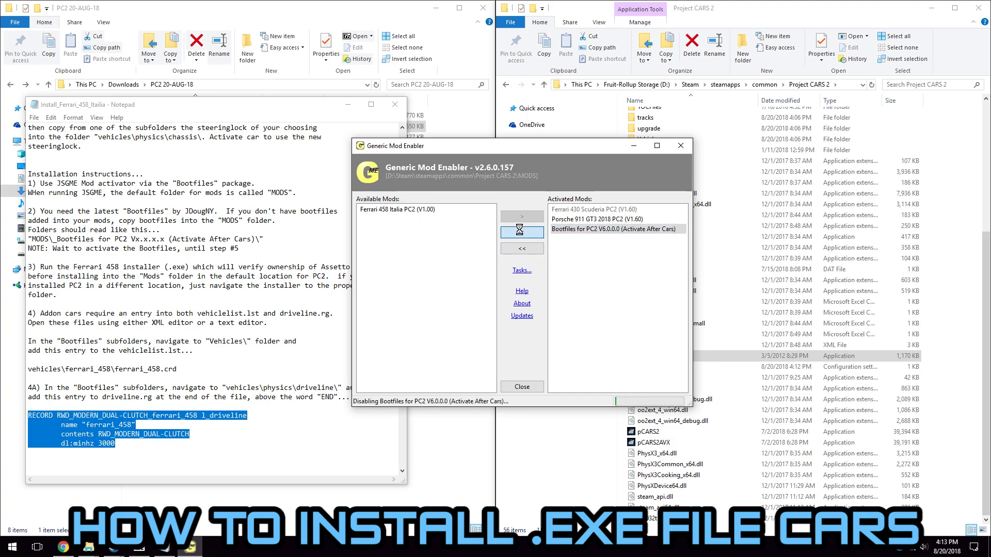
# - Activate the Ferrari 458 Italia PC2 (V1.00) mod and, after it, Bootfiles for PC2 V6.0.0.0, accepting the warning about already added folders
pyautogui.click(458, 220)
pyautogui.click(524, 216)
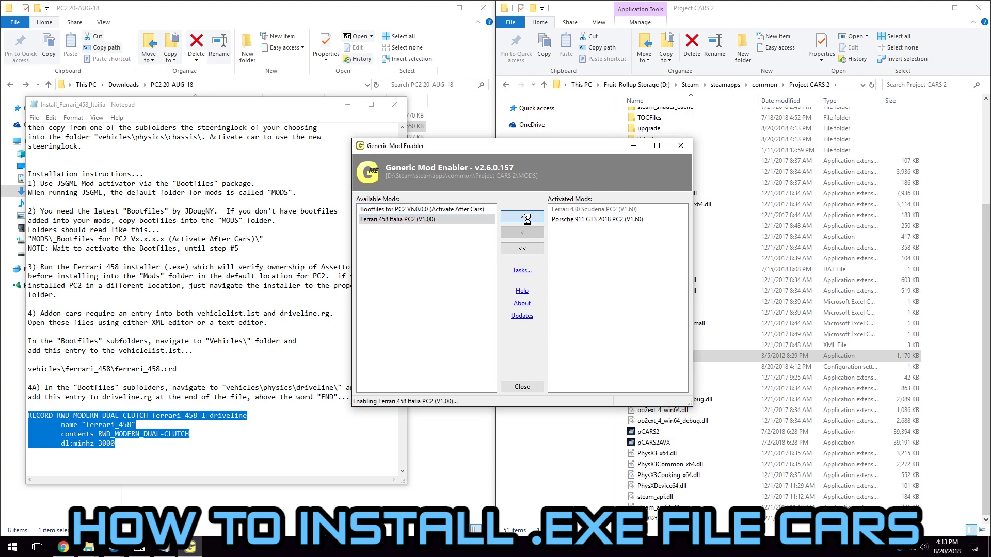
pyautogui.press('Return')
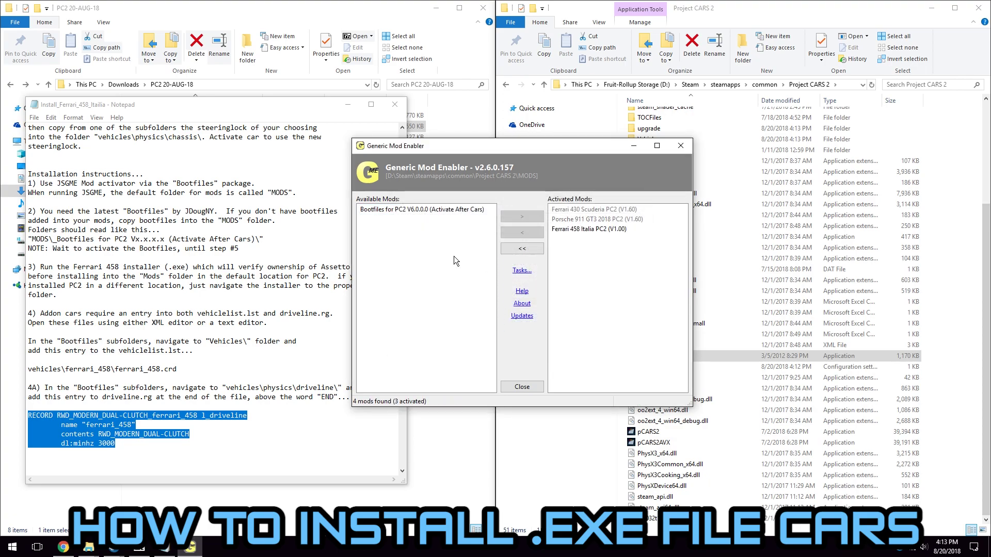
pyautogui.click(464, 217)
pyautogui.click(522, 216)
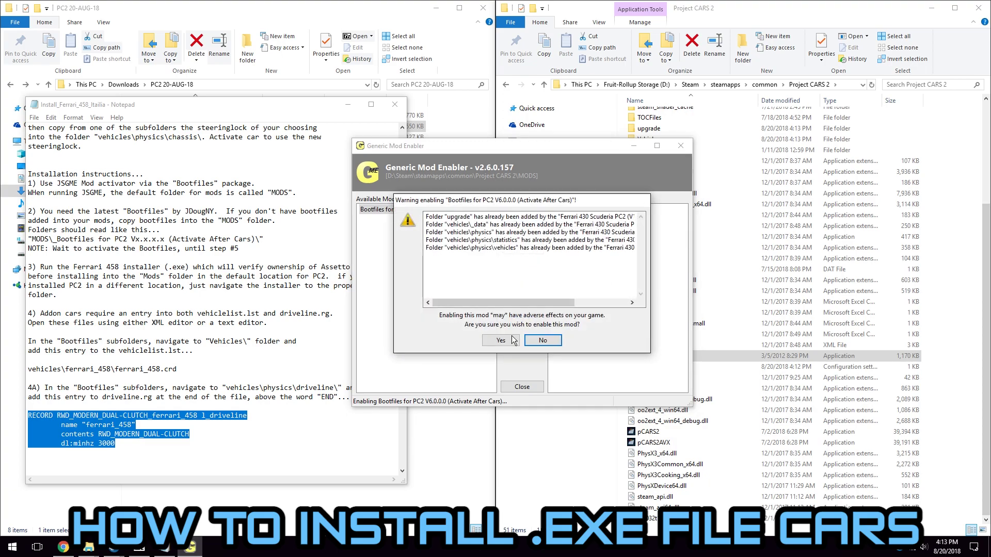
pyautogui.click(509, 339)
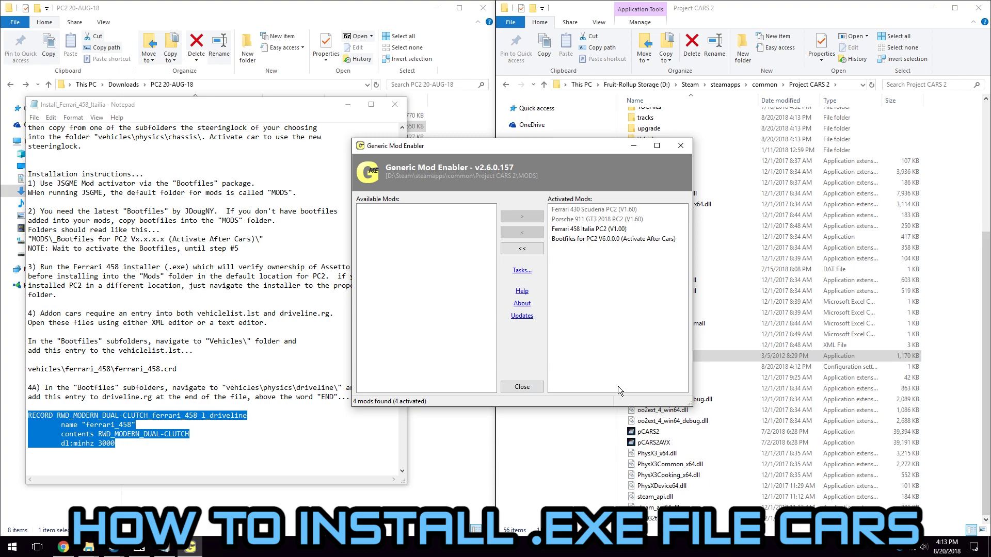
# - Launch Project CARS 2 through Steam and start the custom event at California Highway Full with the Ferrari 458
pyautogui.rightClick(901, 551)
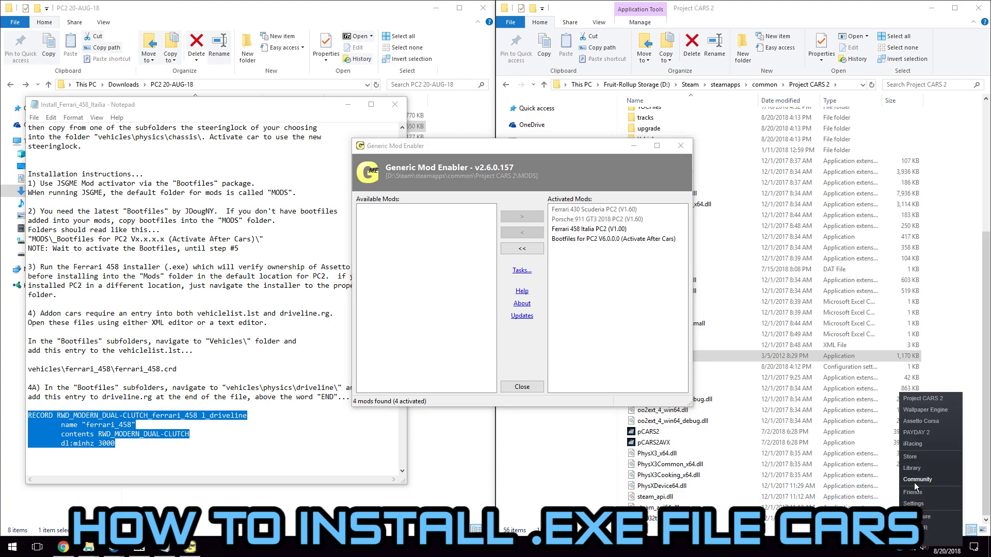
pyautogui.click(920, 400)
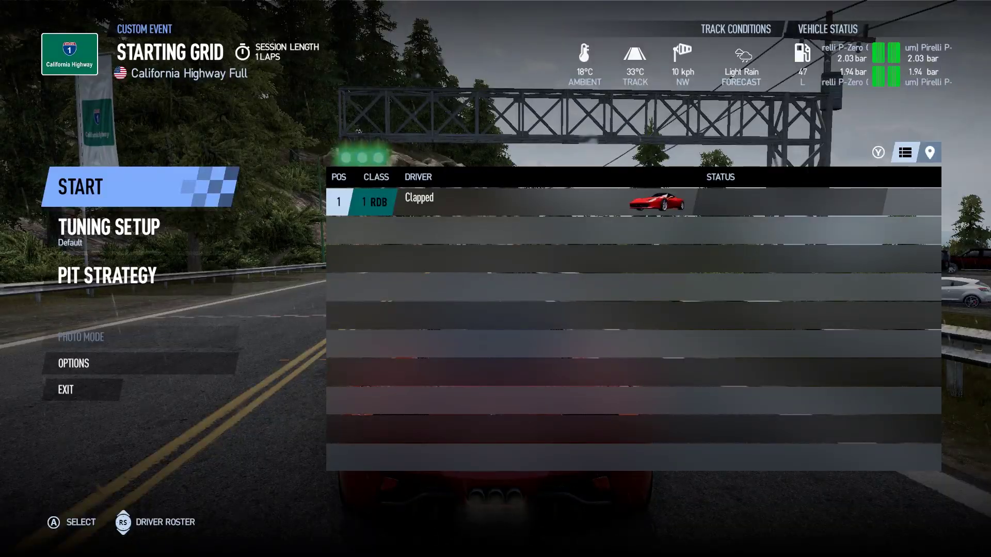
pyautogui.press('Return')
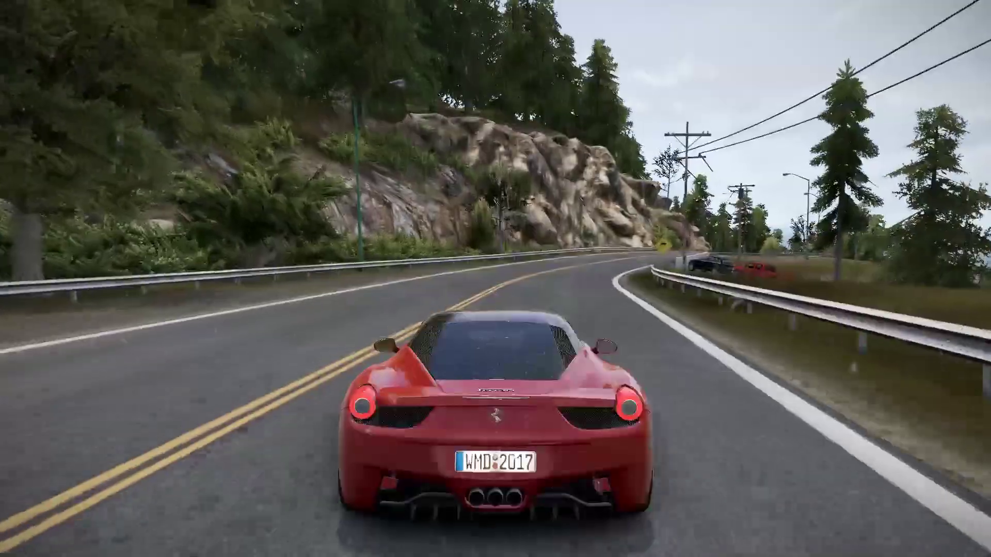
pyautogui.press('c')
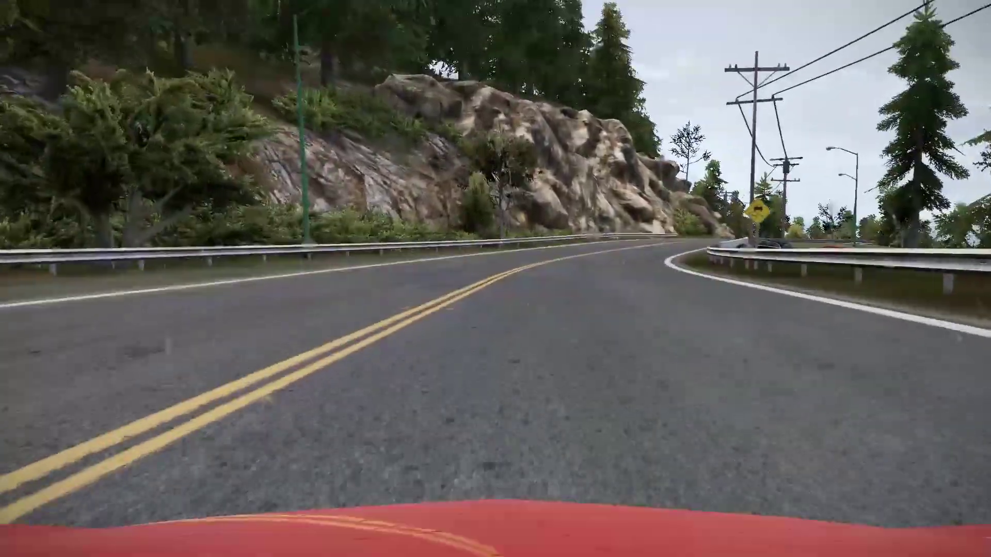
pyautogui.press('c')
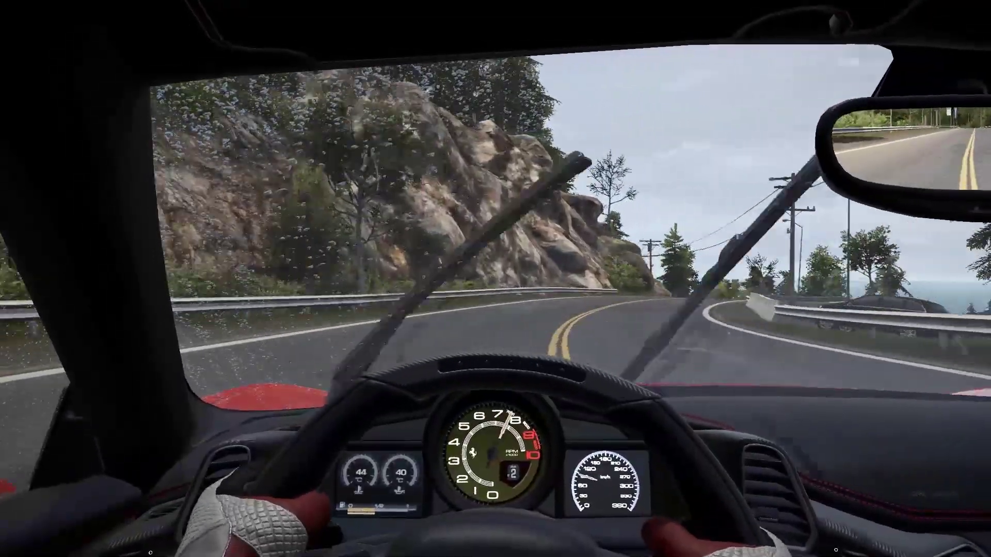